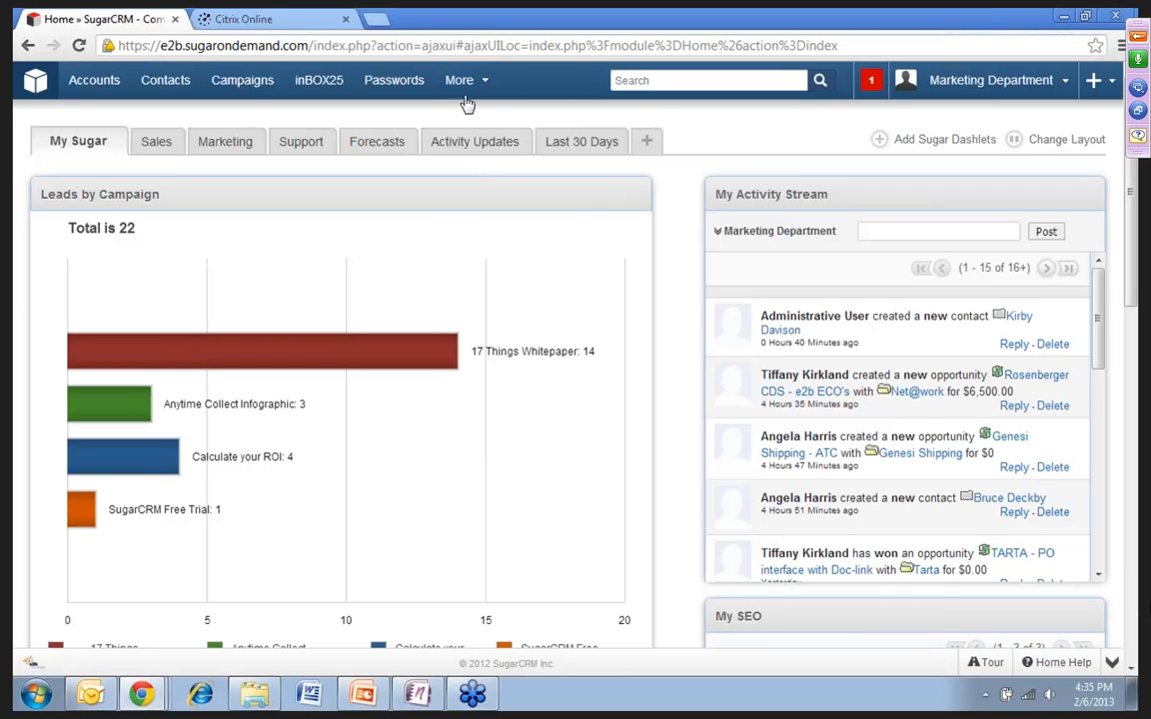
Step: Open the Calls module and start logging a new call
mouse_move(462, 93)
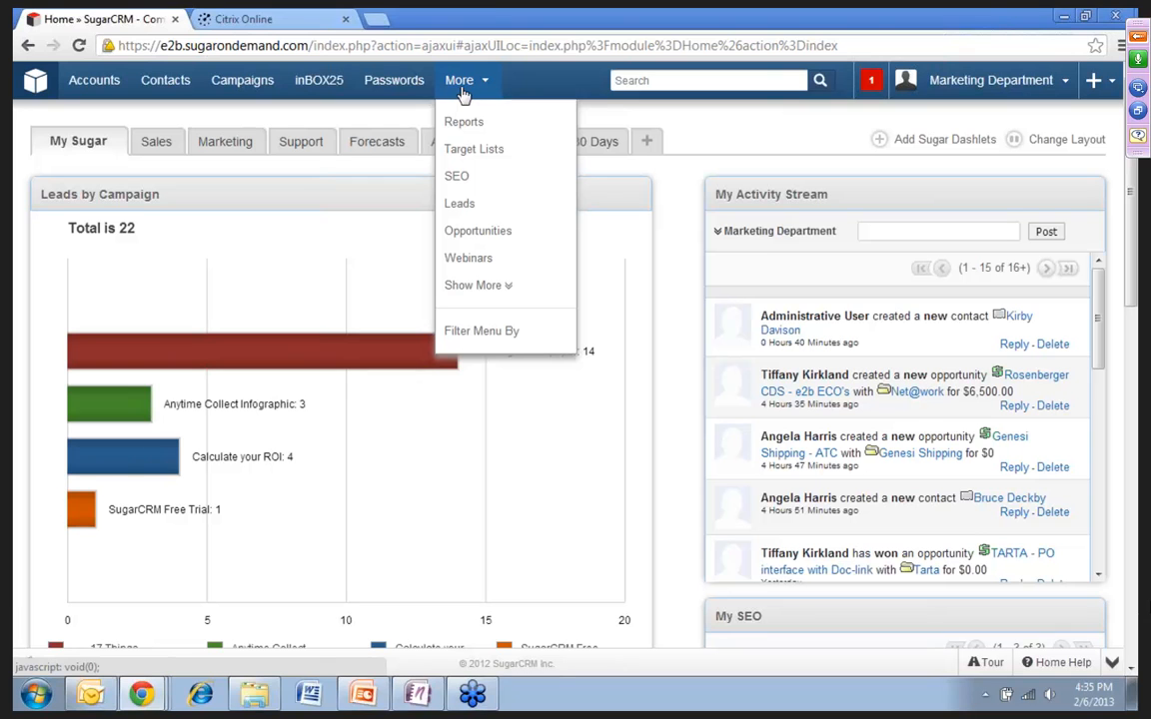
left_click(487, 286)
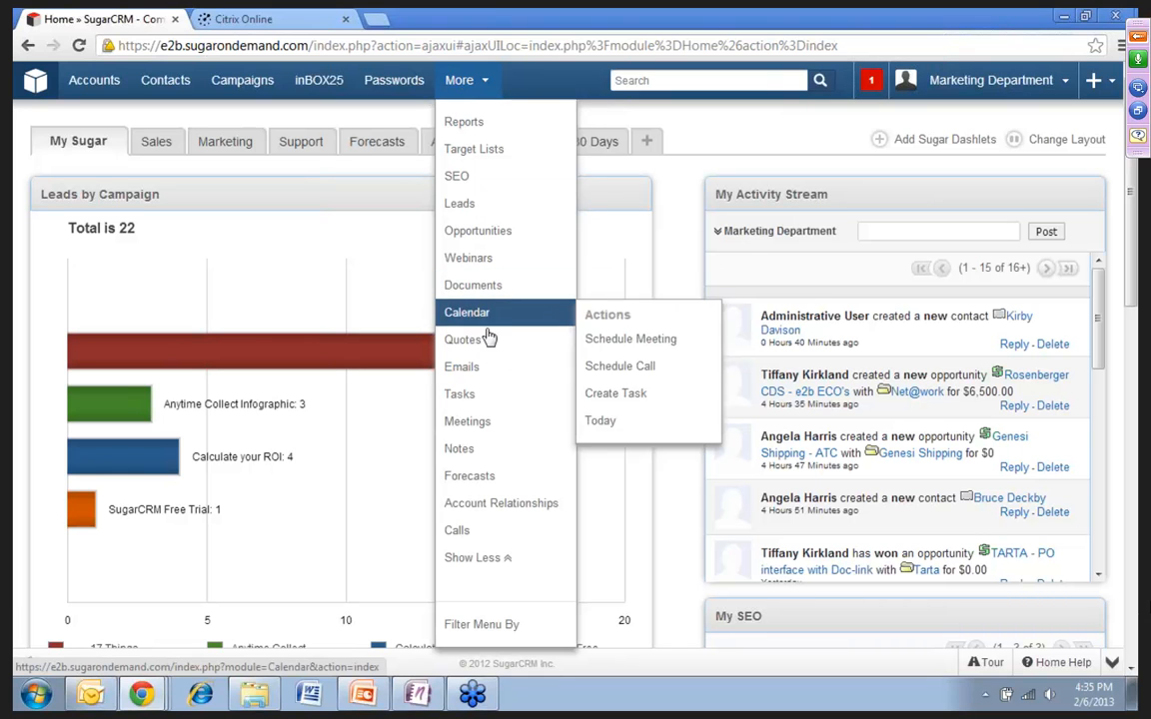
mouse_move(457, 531)
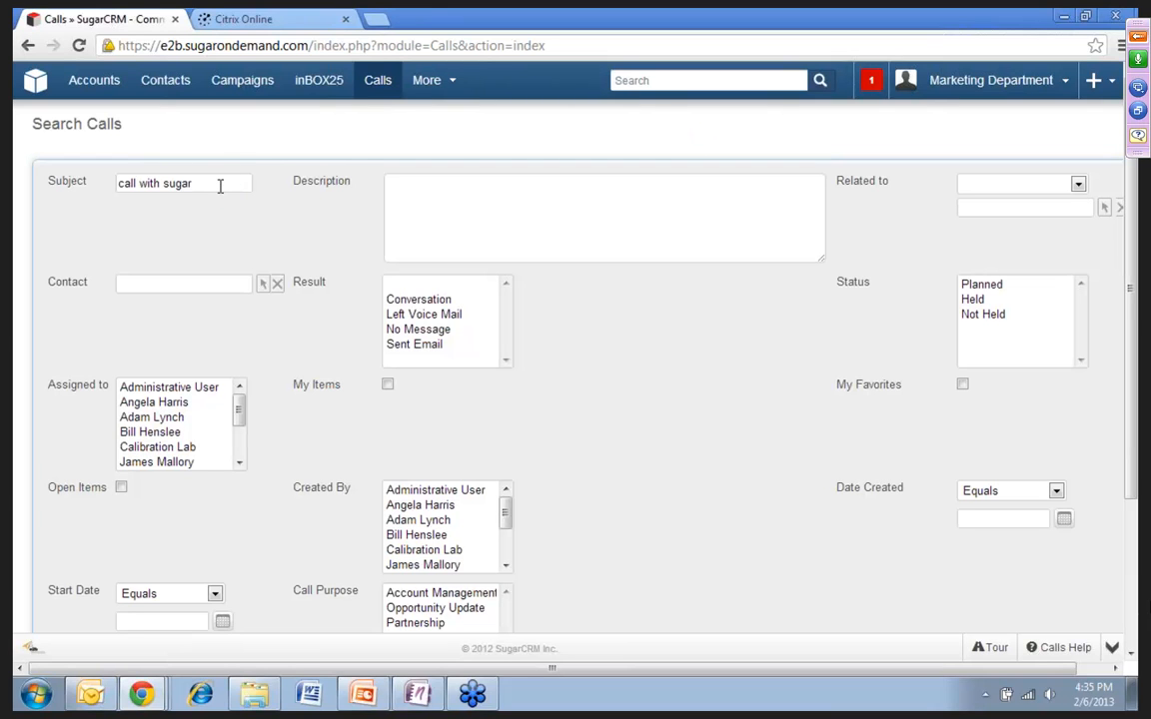
left_click_drag(223, 183, 94, 185)
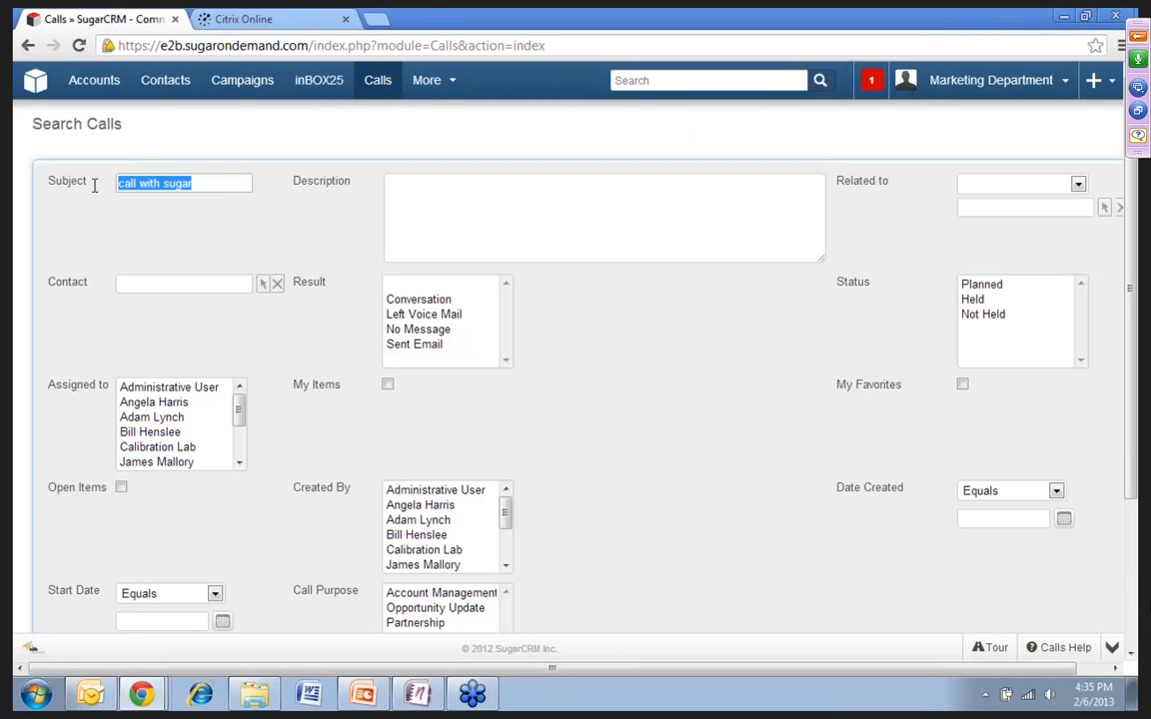
left_click(219, 182)
left_click(280, 217)
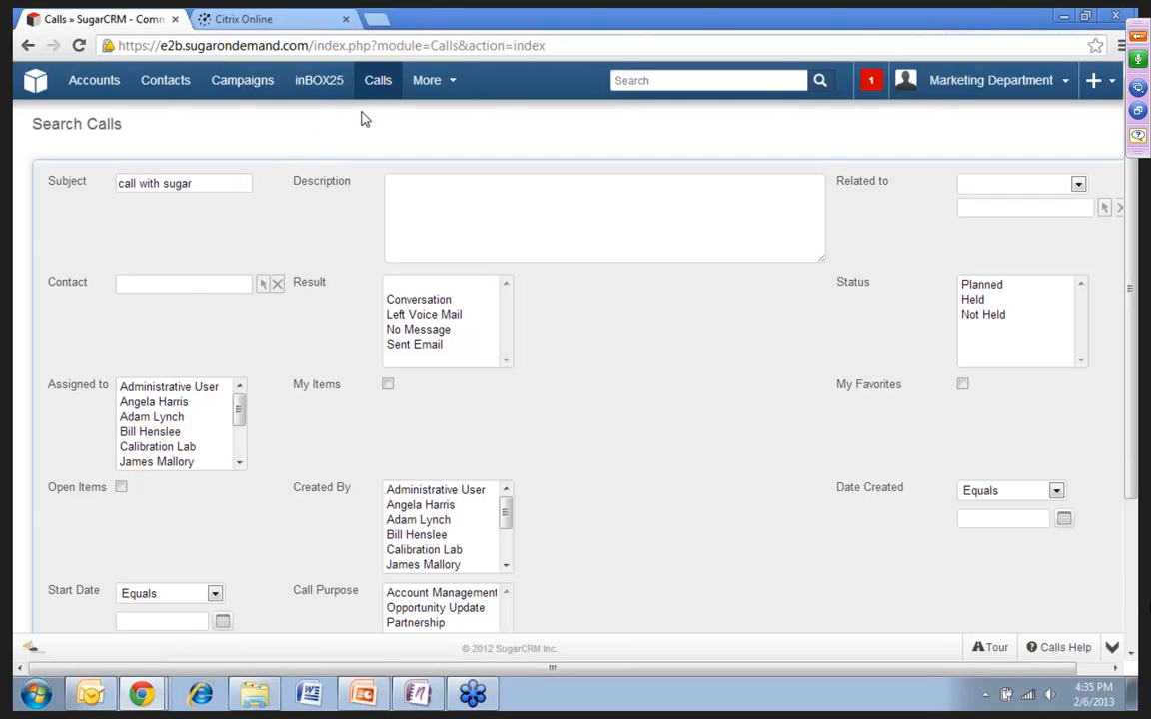
mouse_move(381, 85)
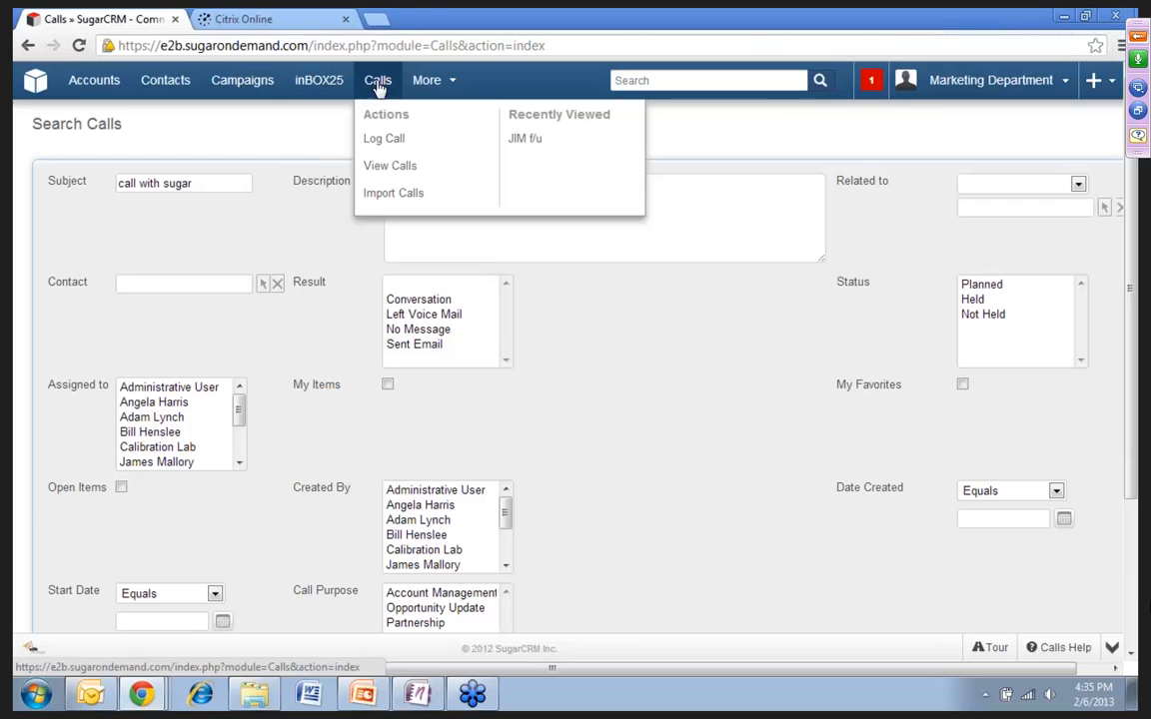
left_click(368, 138)
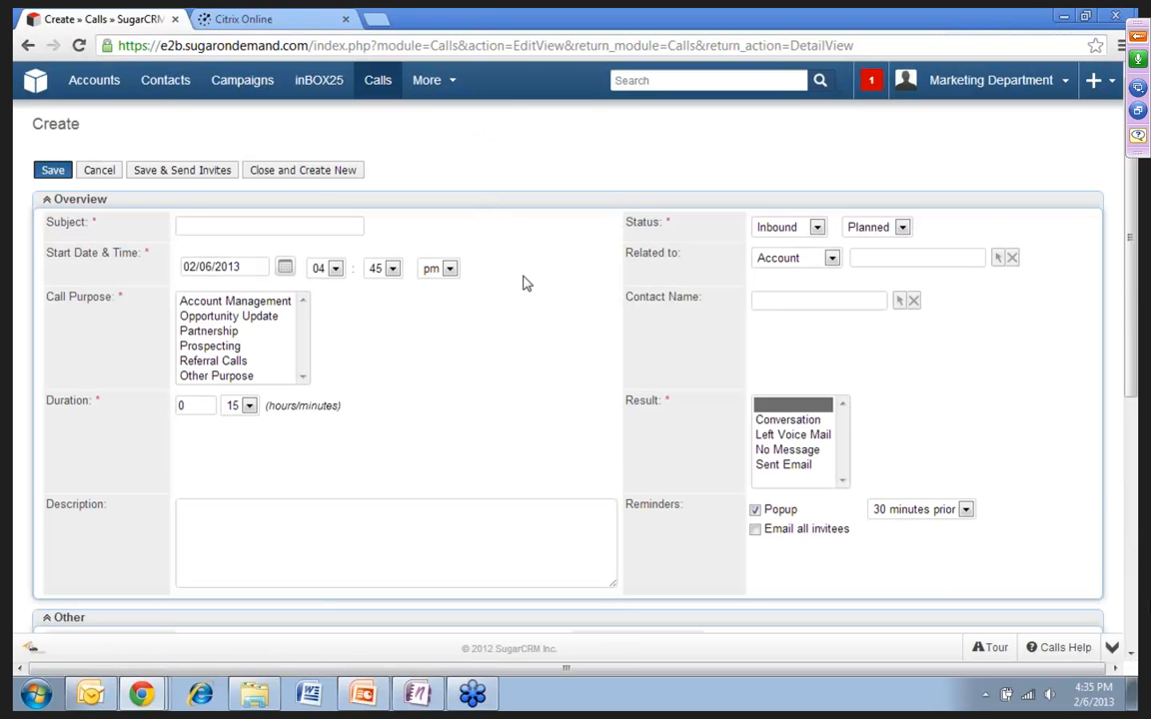
Step: Enter "call with sugar" as the subject of the new call
scroll(265, 154, "down", 1)
left_click(264, 138)
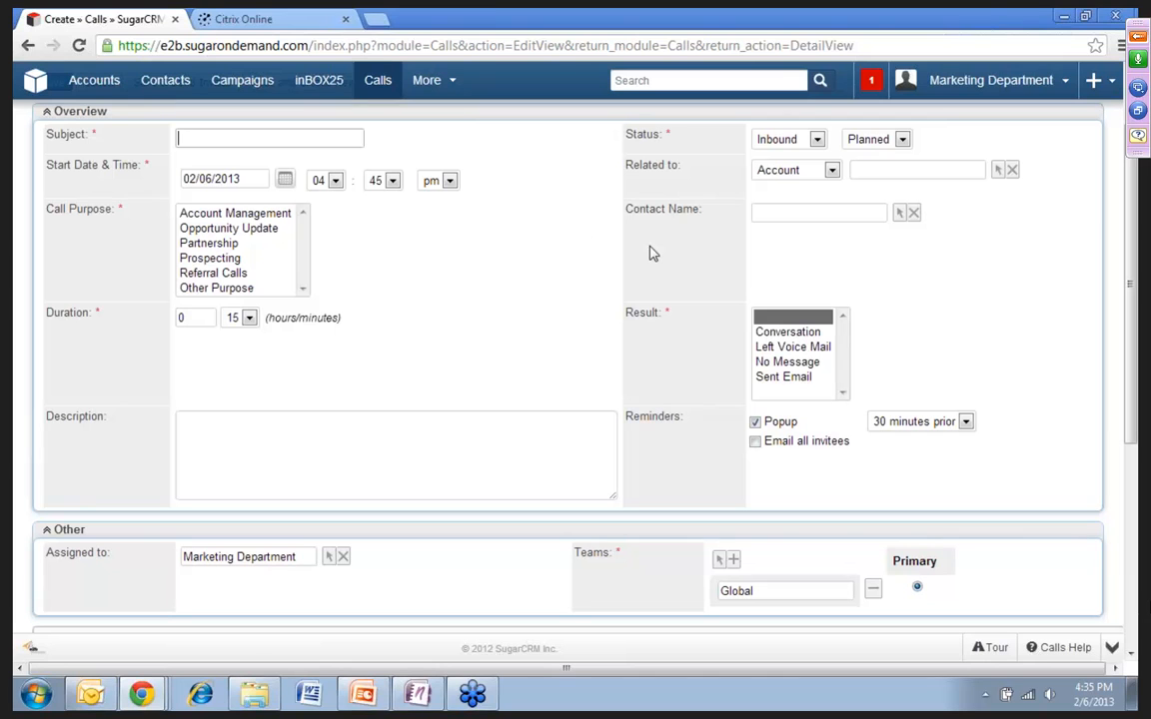
type("call")
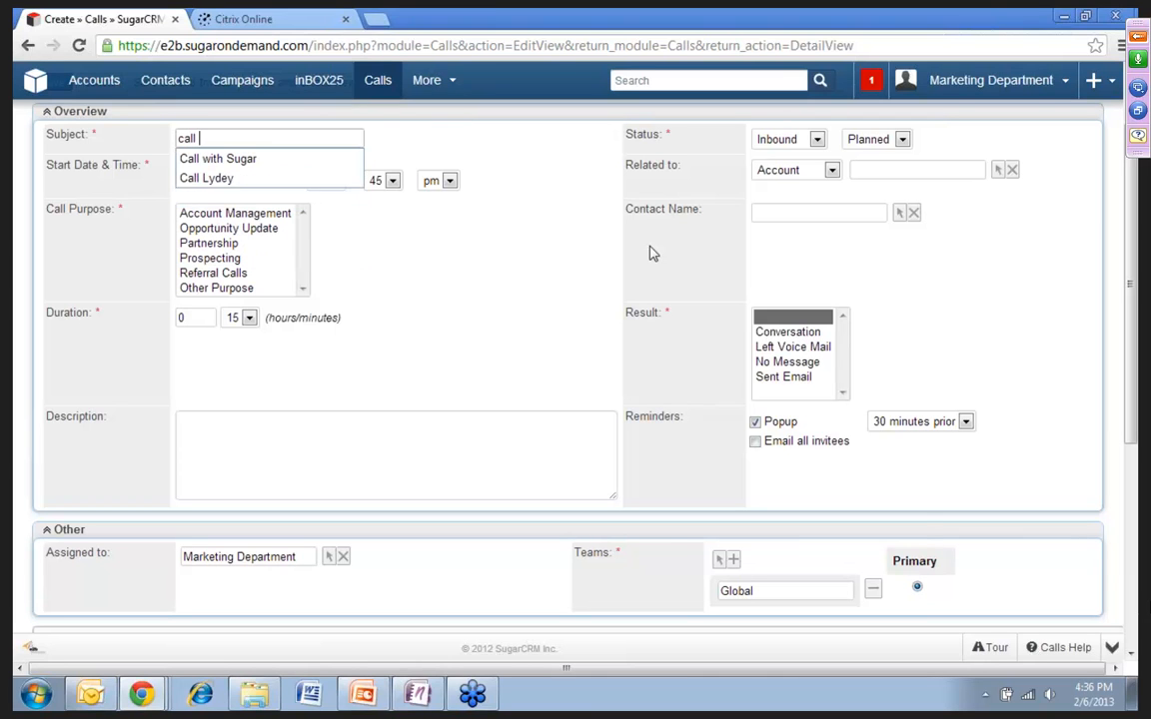
type(" with sugar")
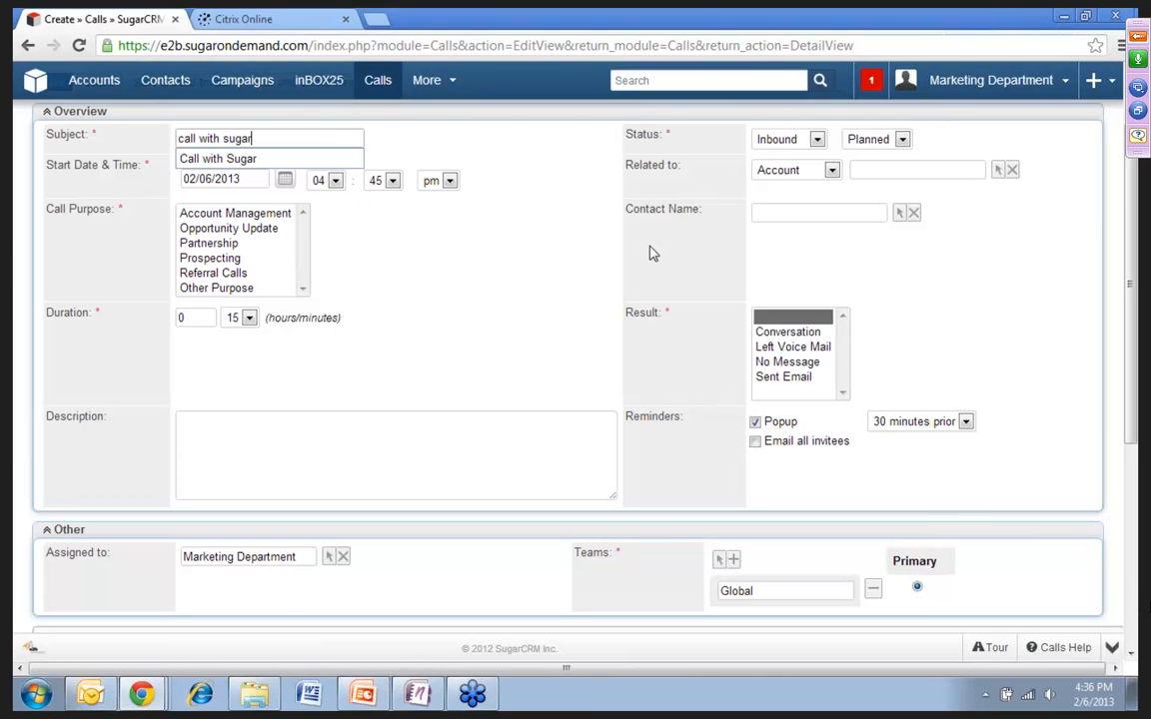
left_click(478, 322)
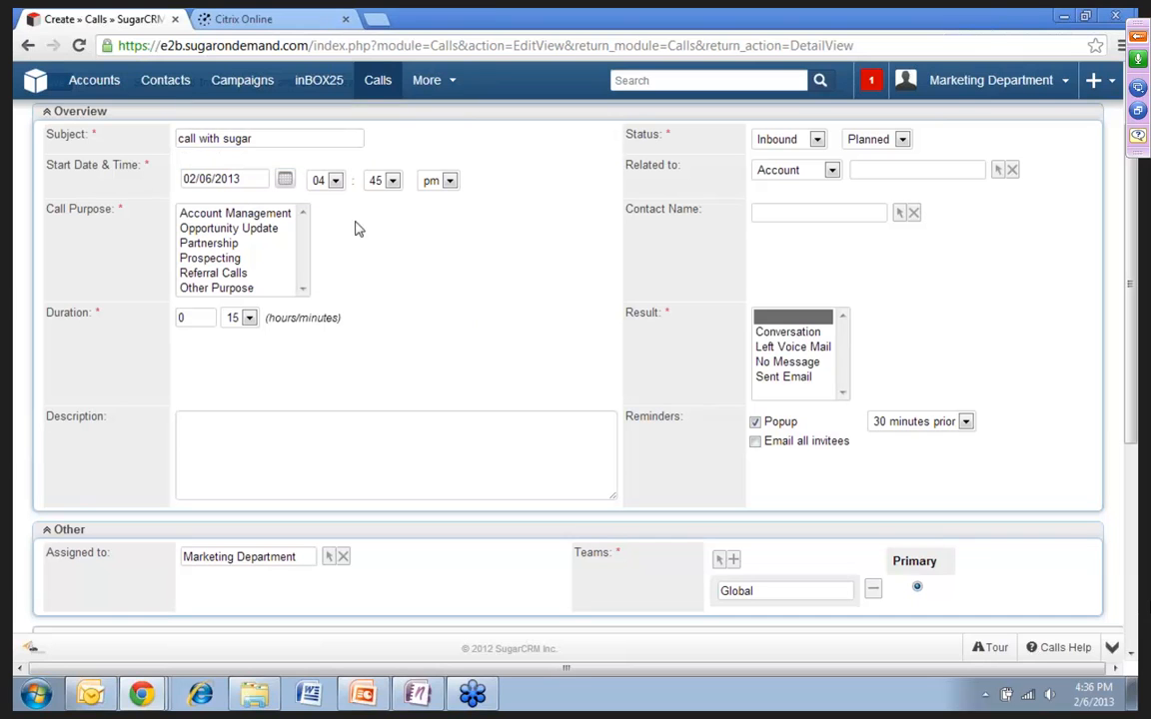
Step: Set the call's start date to 02/14/2013 and its purpose to Partnership
left_click(285, 181)
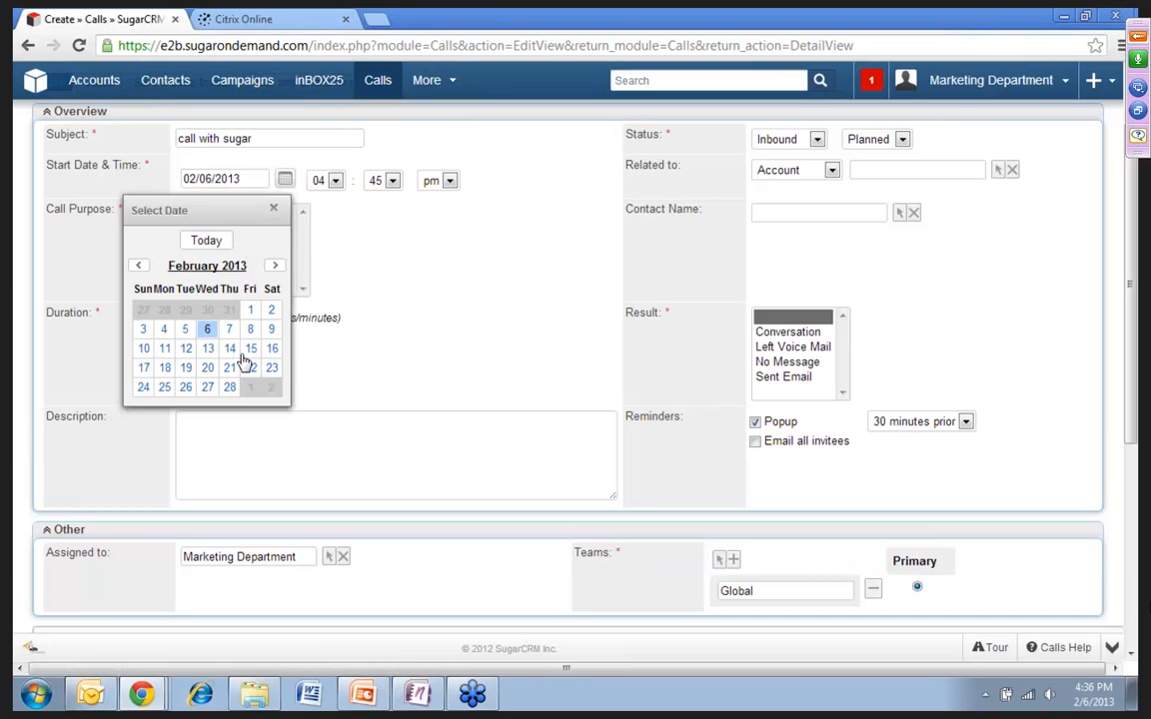
left_click(230, 350)
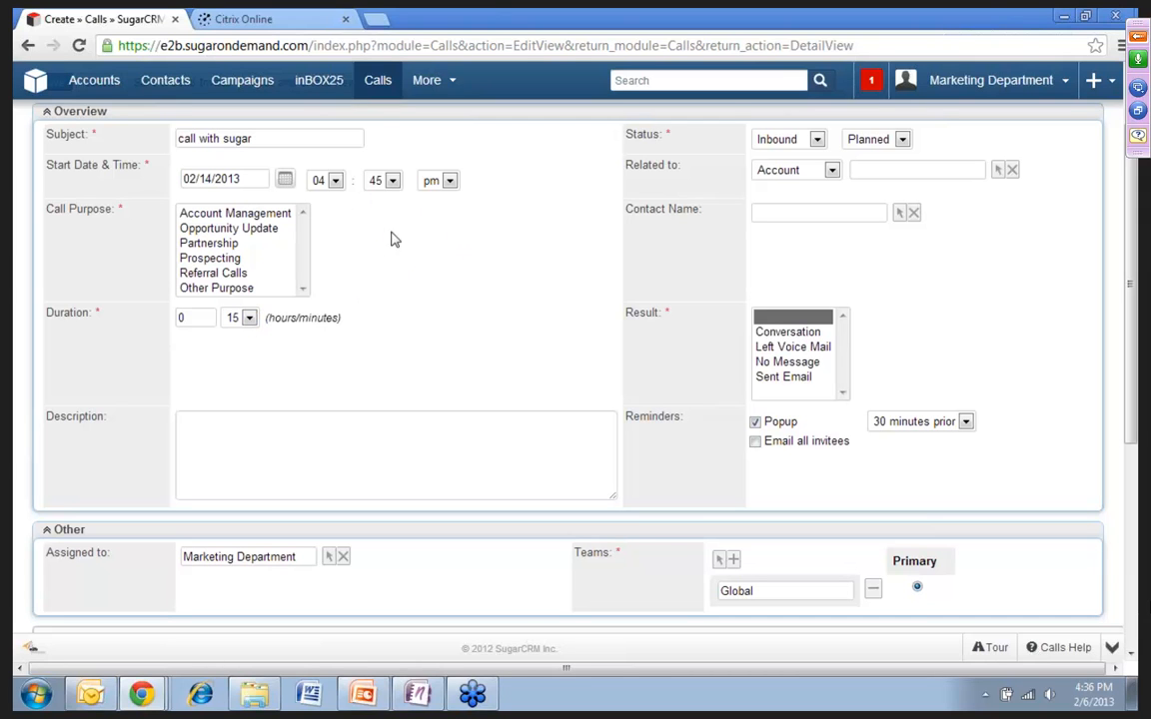
left_click(205, 242)
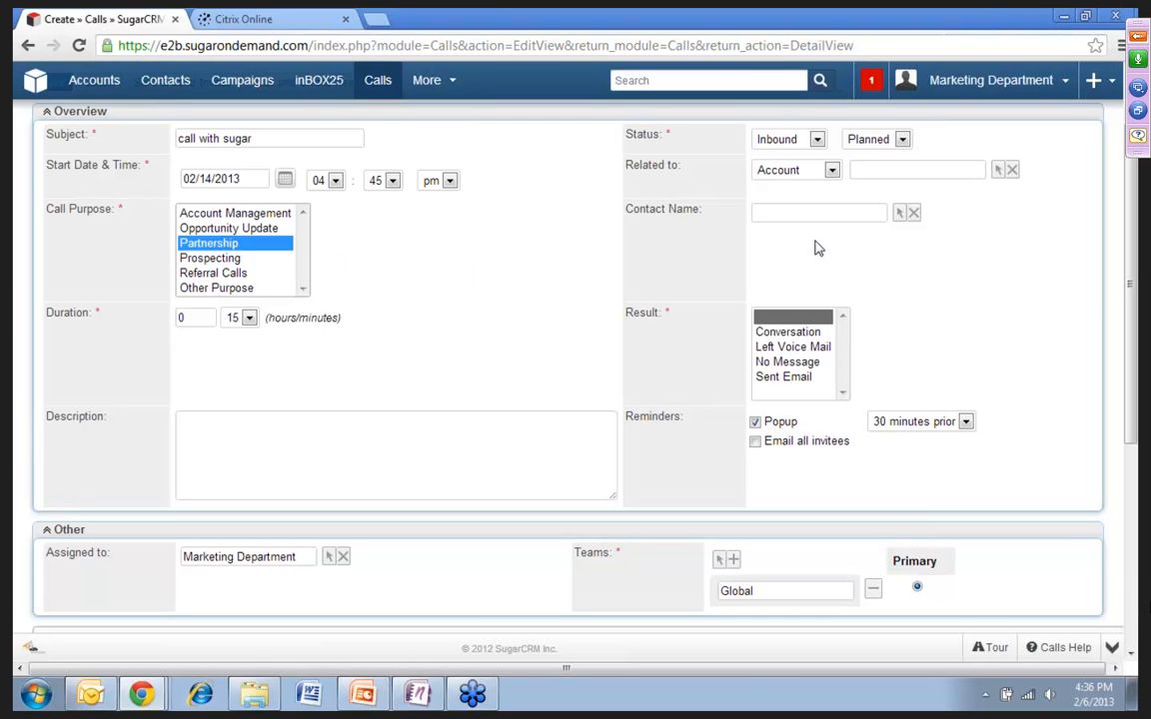
Step: Set the call's status to Outbound and Planned
left_click(817, 139)
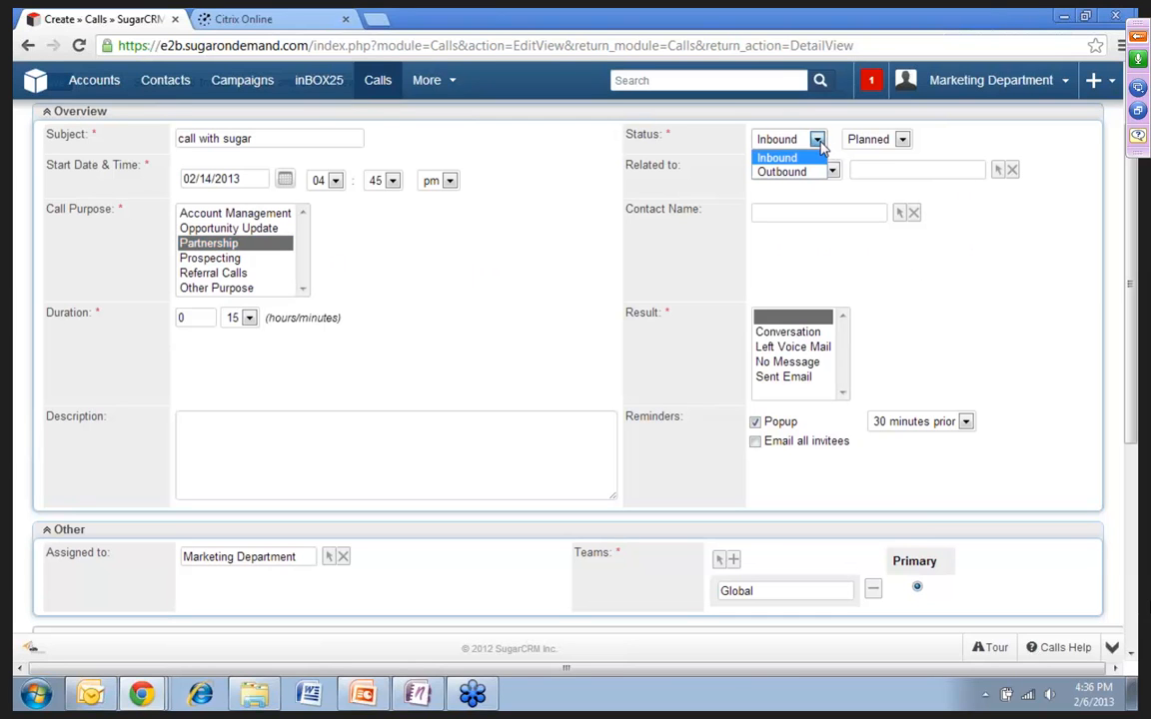
left_click(796, 172)
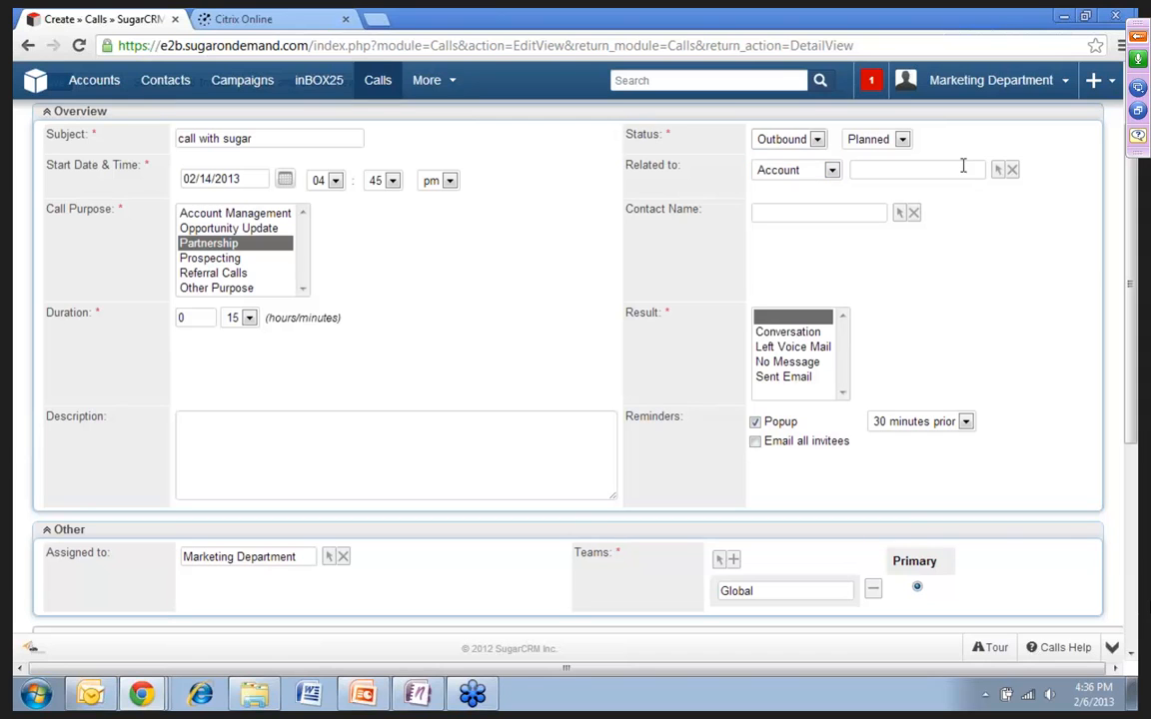
left_click(905, 142)
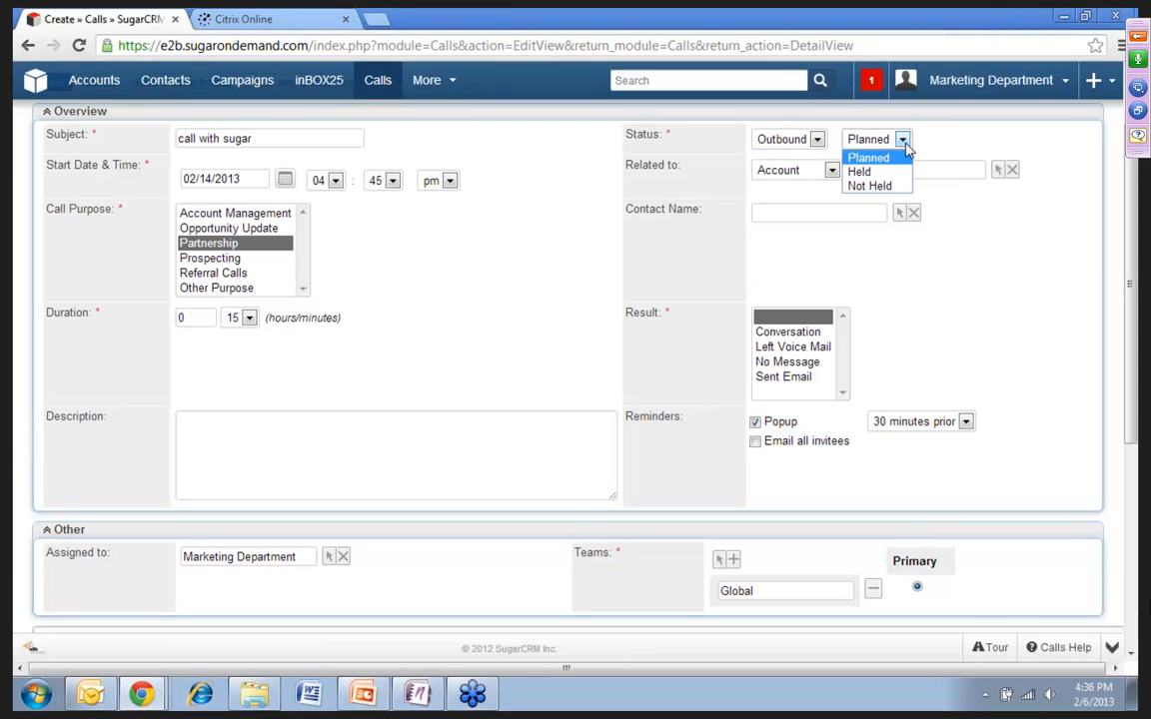
left_click(904, 141)
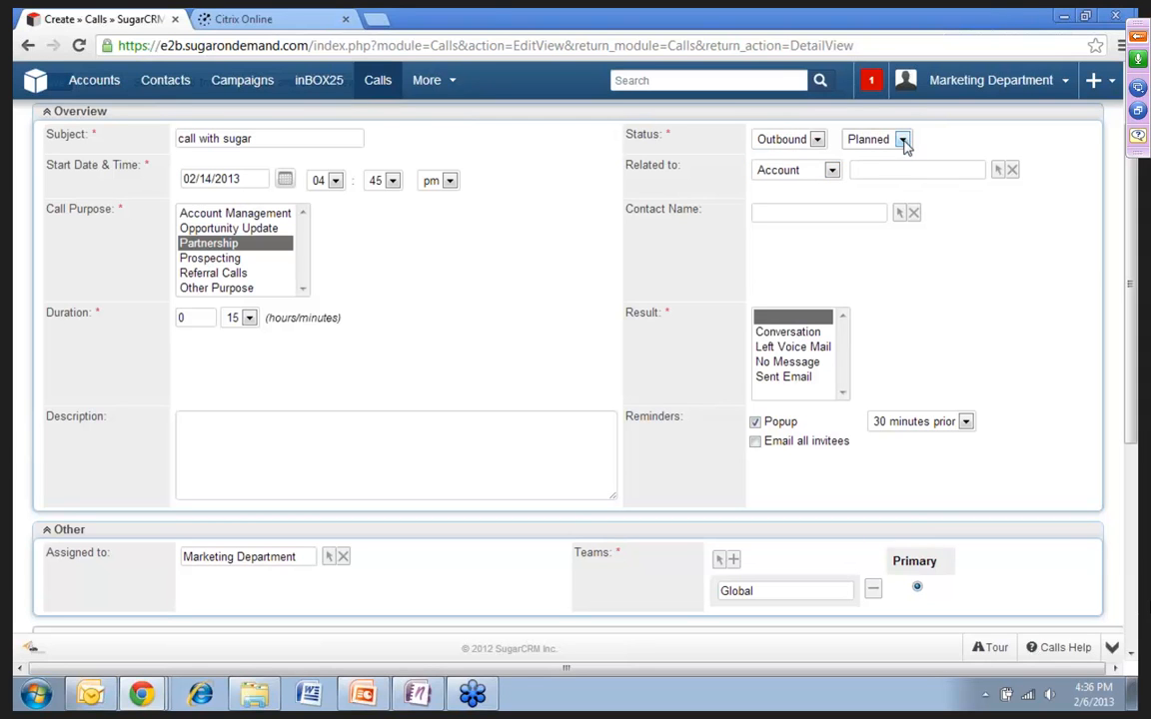
Step: Relate the call to the SugarCRM account and set its result to No Message
left_click(857, 169)
type("suar")
key("BackSpace")
key("BackSpace")
type("gar Bush Printing")
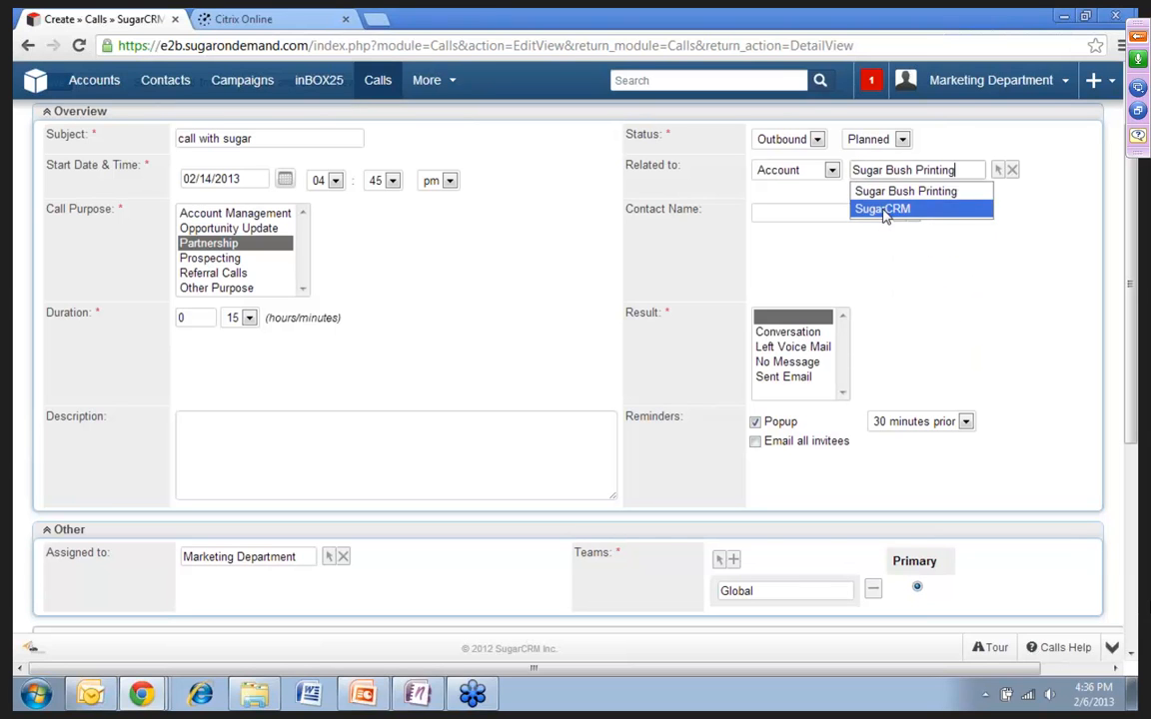
left_click(884, 213)
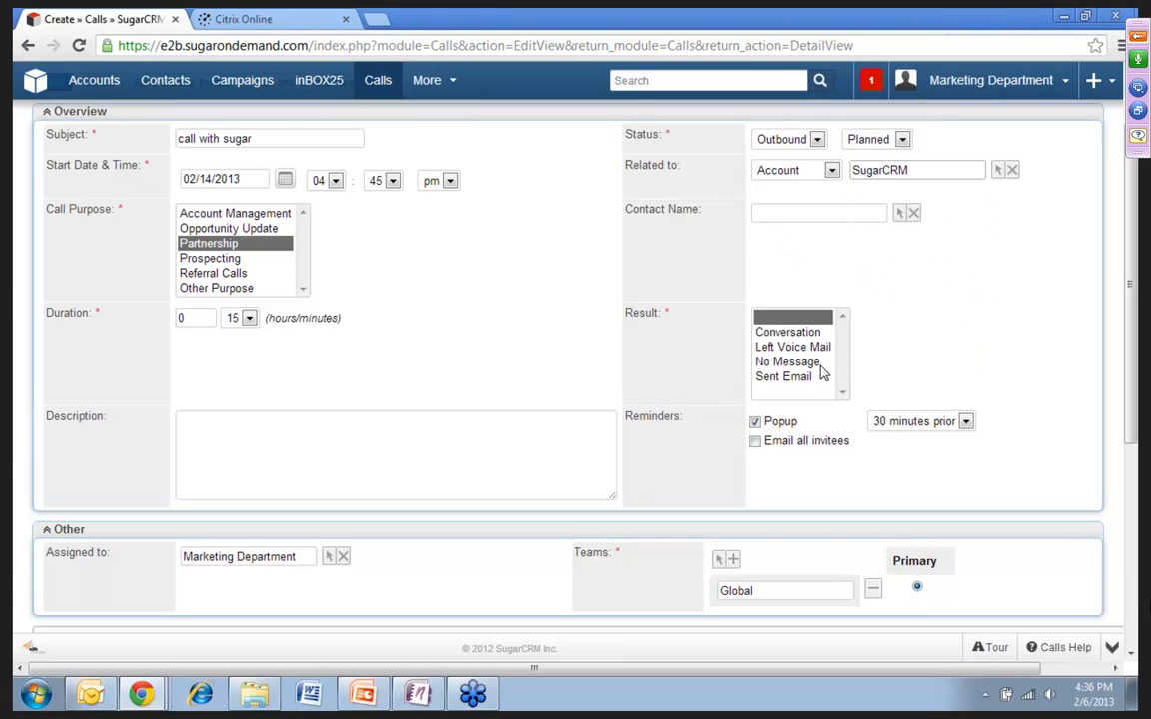
left_click(785, 363)
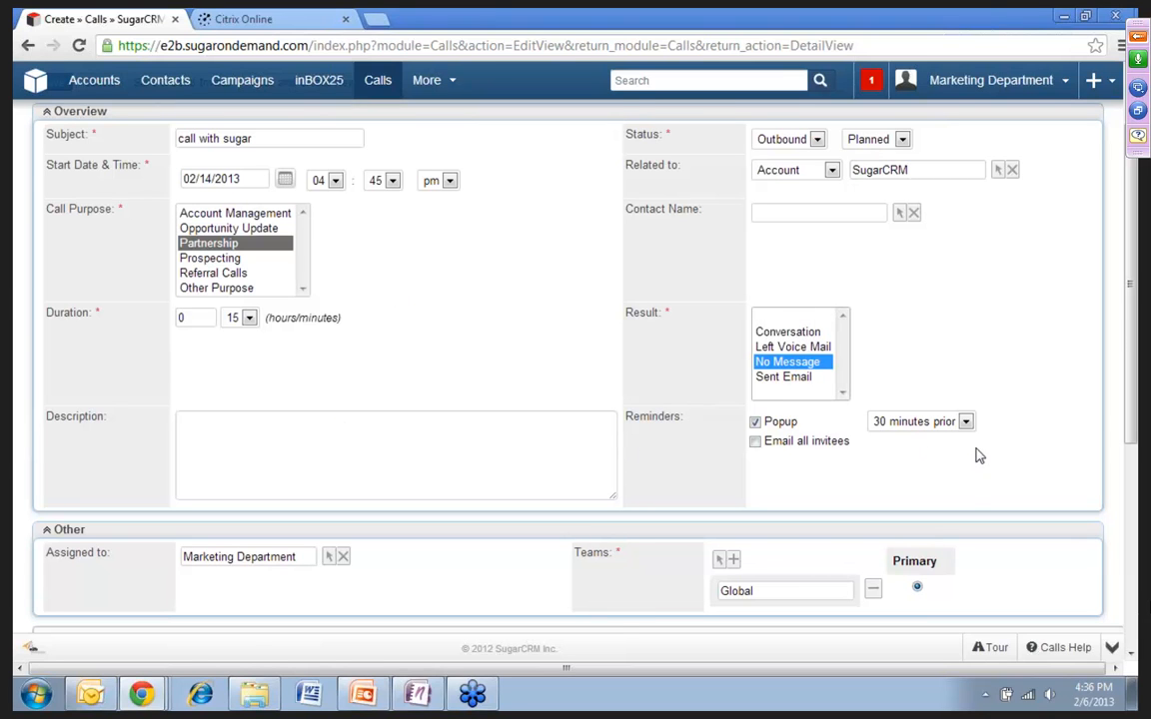
Step: Search for invitees by the account "sugar" and add the first two listed contacts to the call
scroll(978, 455, "down", 1)
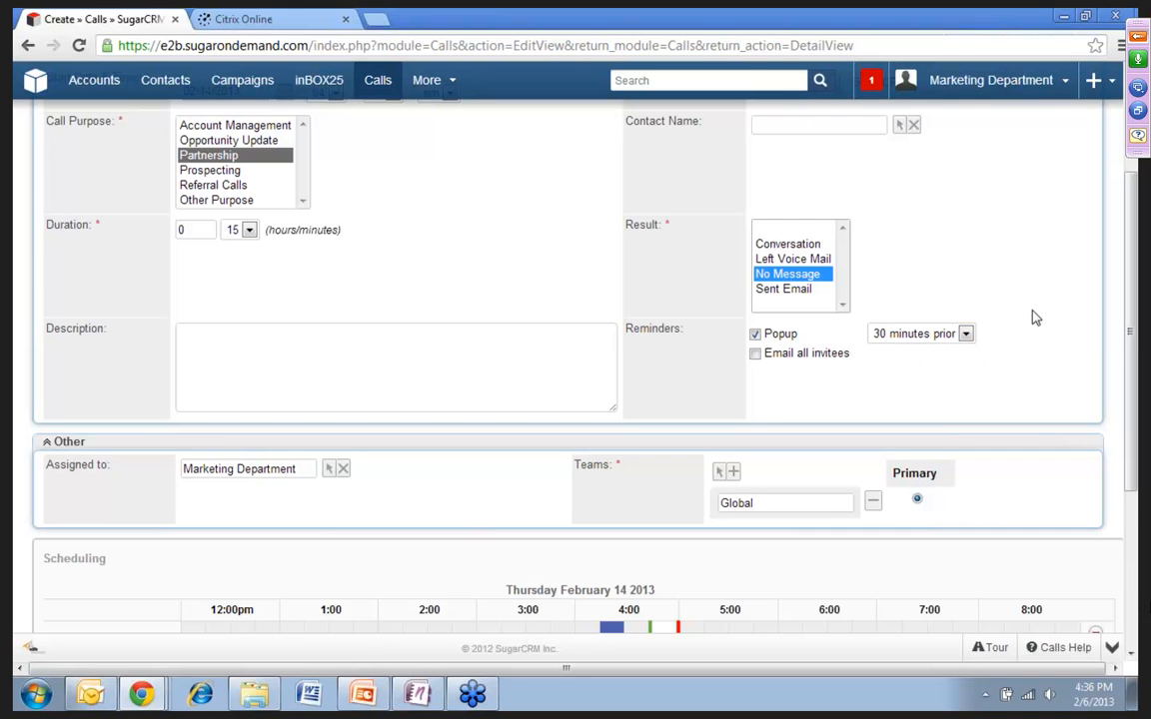
scroll(1034, 318, "down", 4)
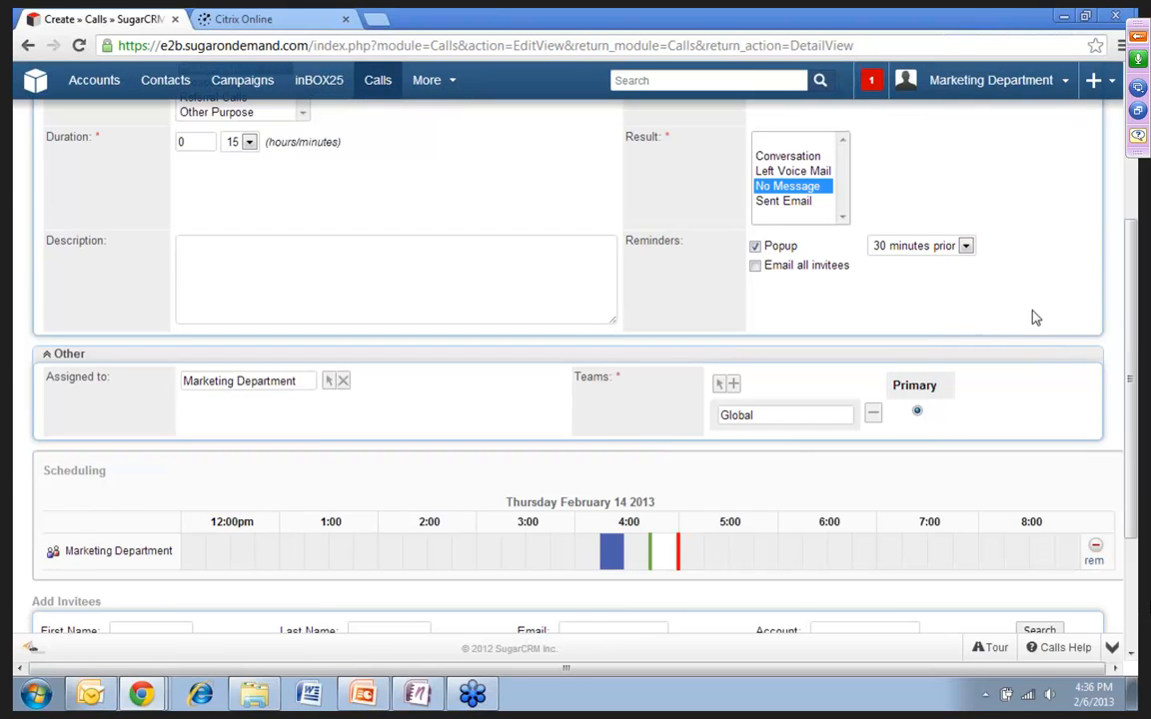
left_click(822, 543)
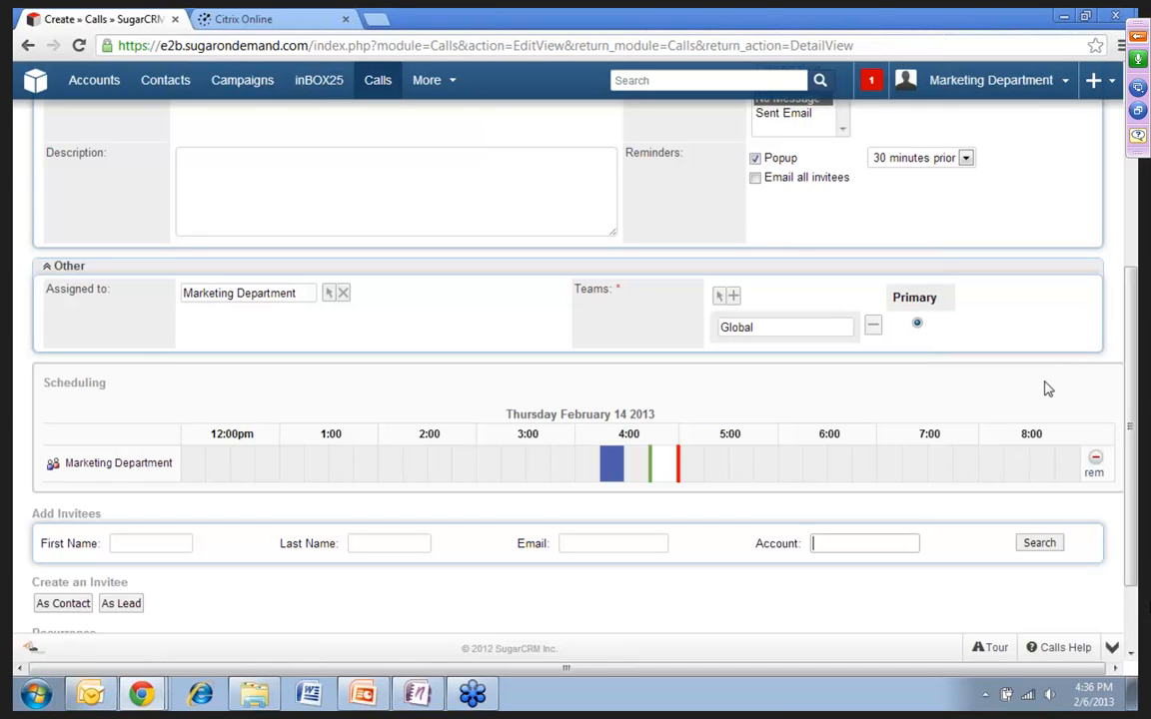
type("sugar")
left_click(1043, 546)
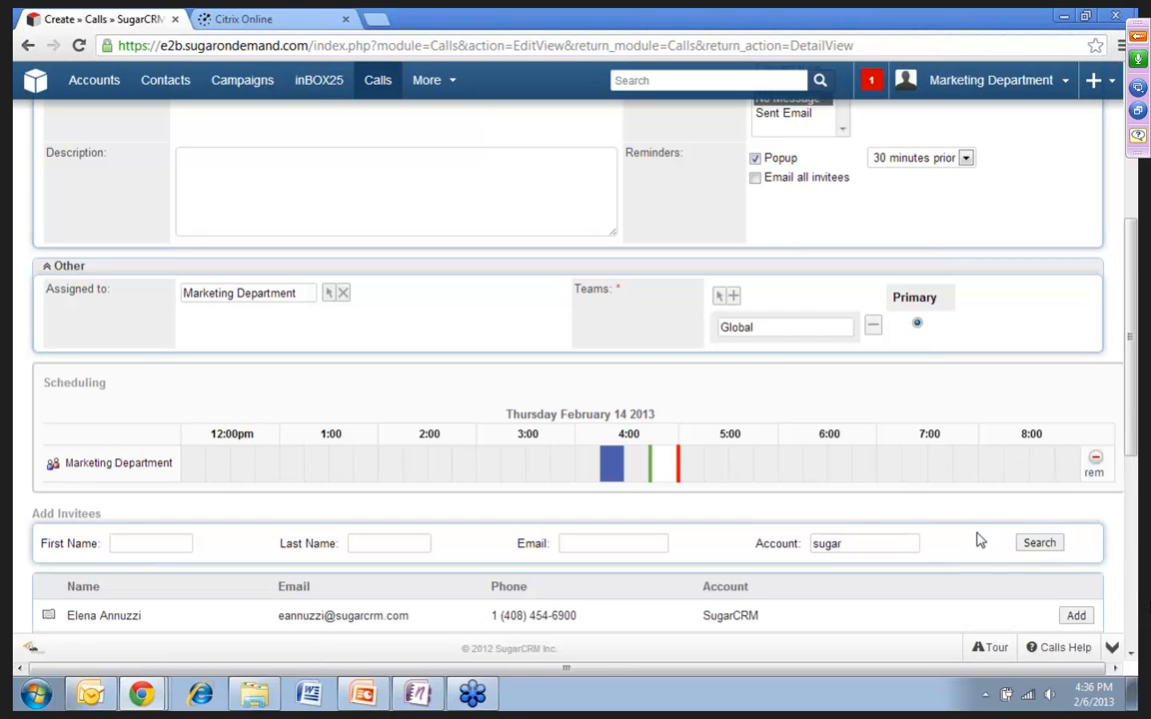
scroll(940, 536, "down", 2)
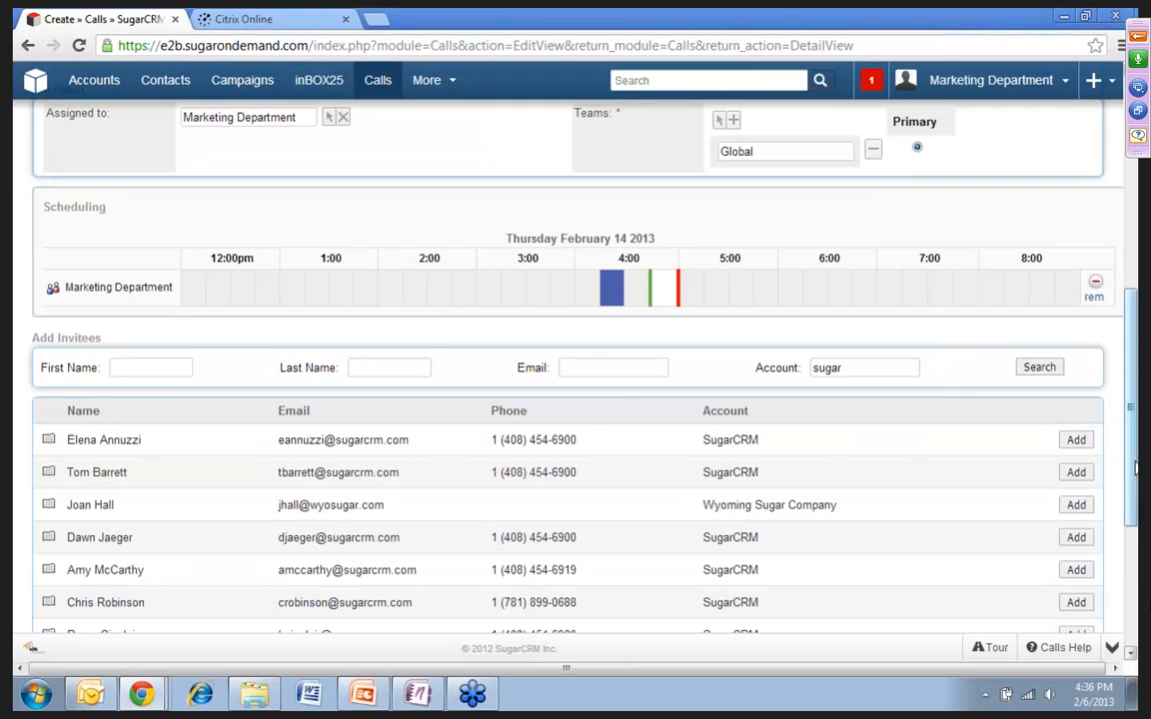
left_click(1076, 441)
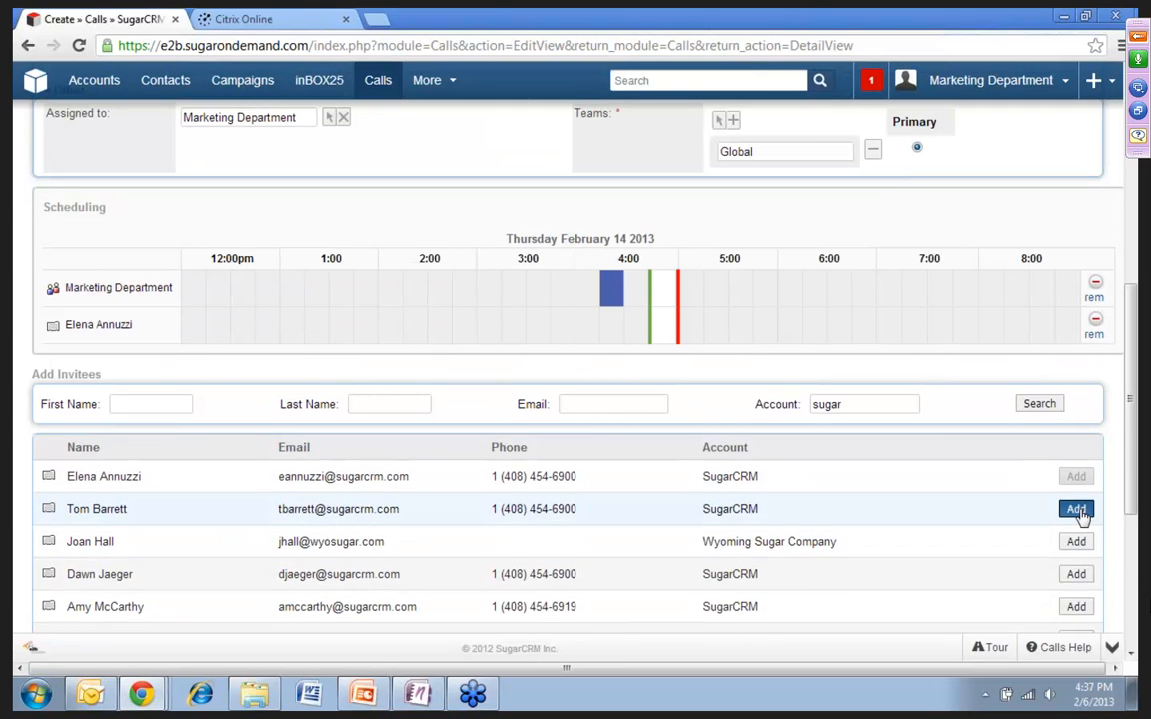
left_click(1076, 510)
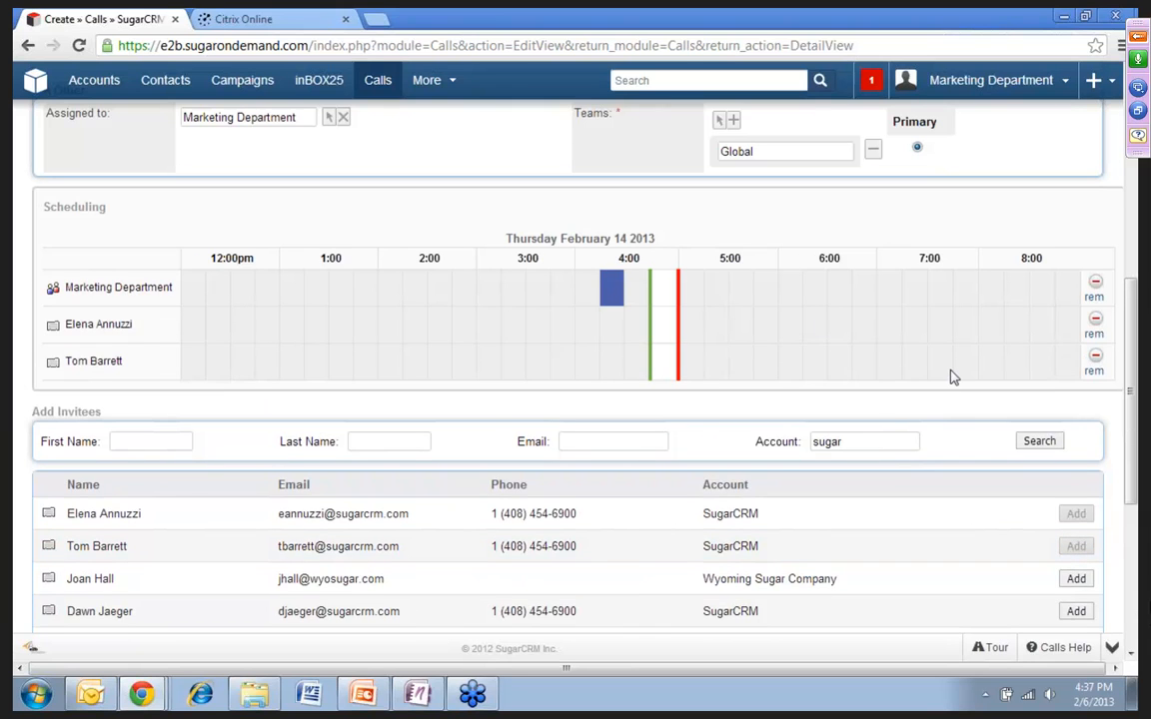
Step: Set the call's recurrence to repeat weekly, every 2 weeks
scroll(951, 377, "down", 2)
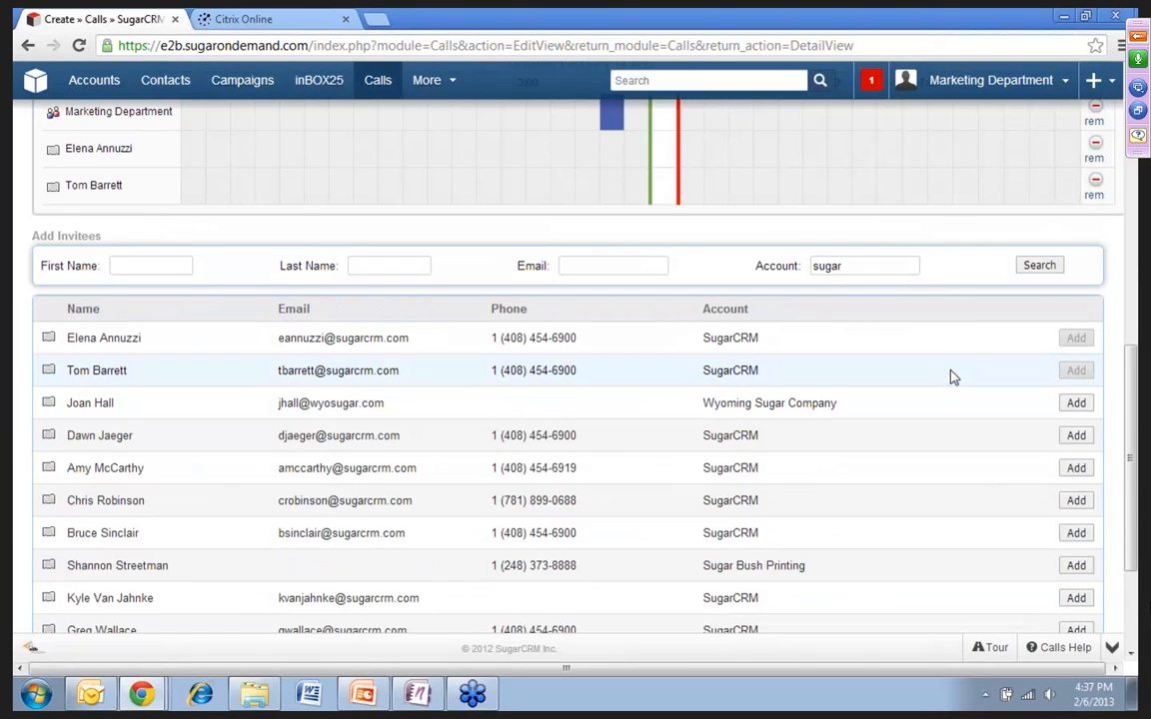
scroll(837, 356, "down", 2)
scroll(838, 357, "down", 1)
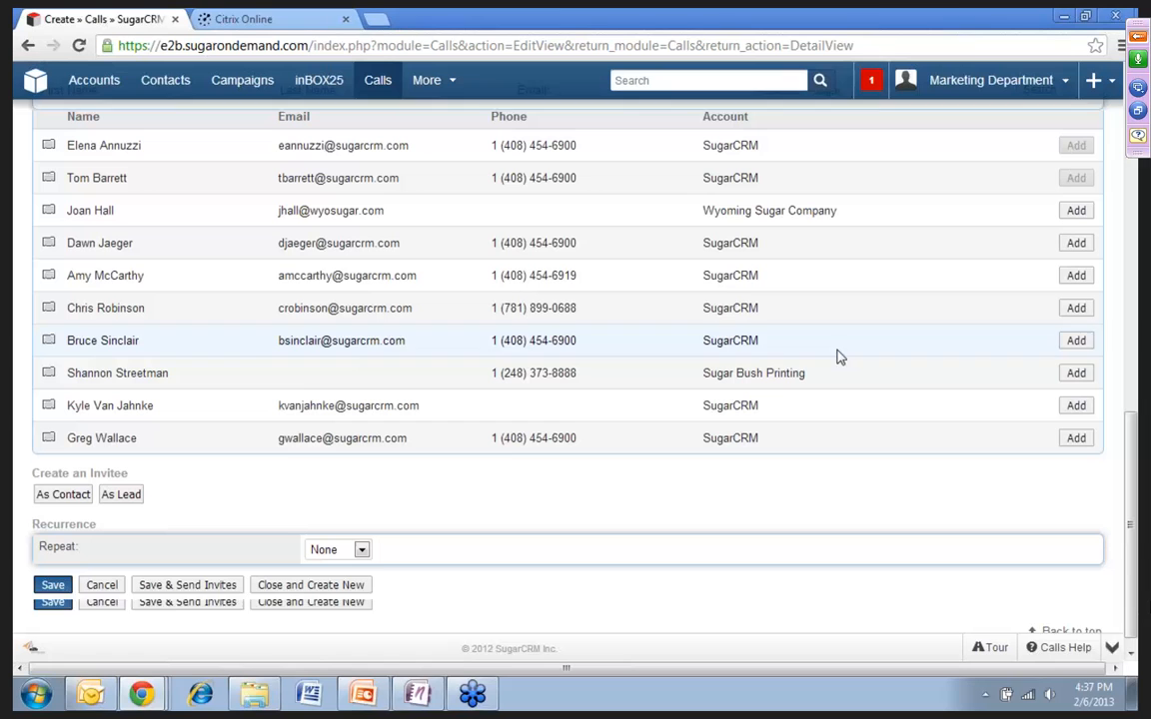
left_click(361, 552)
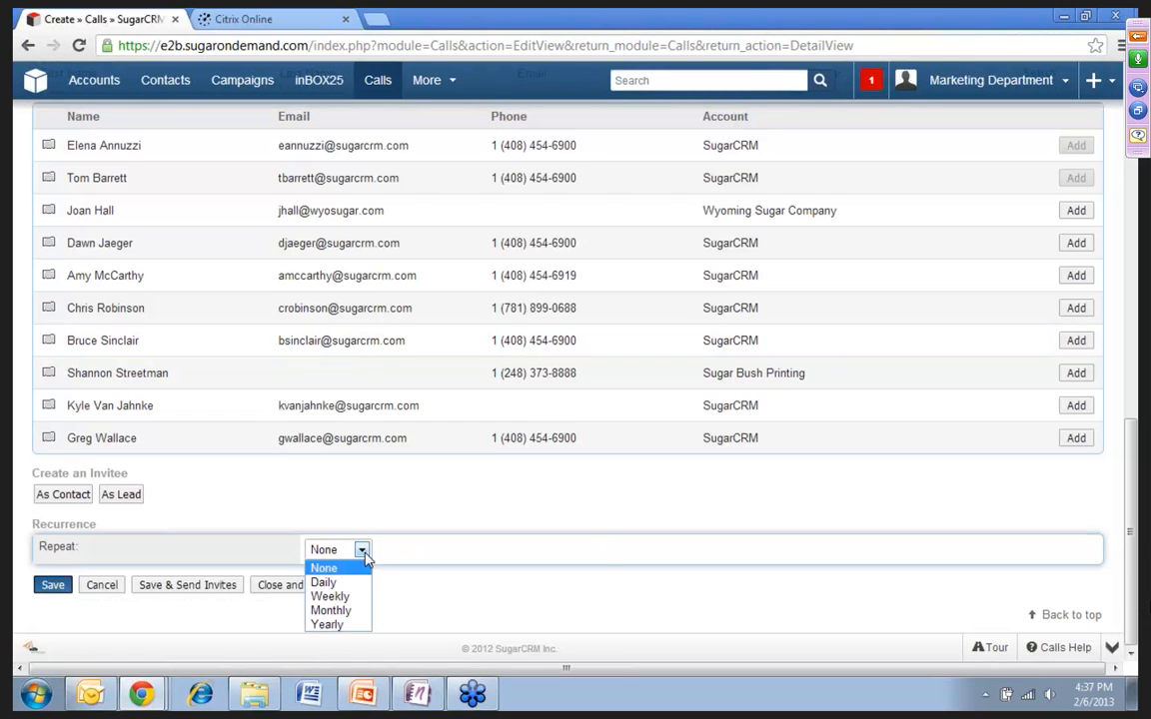
left_click(333, 596)
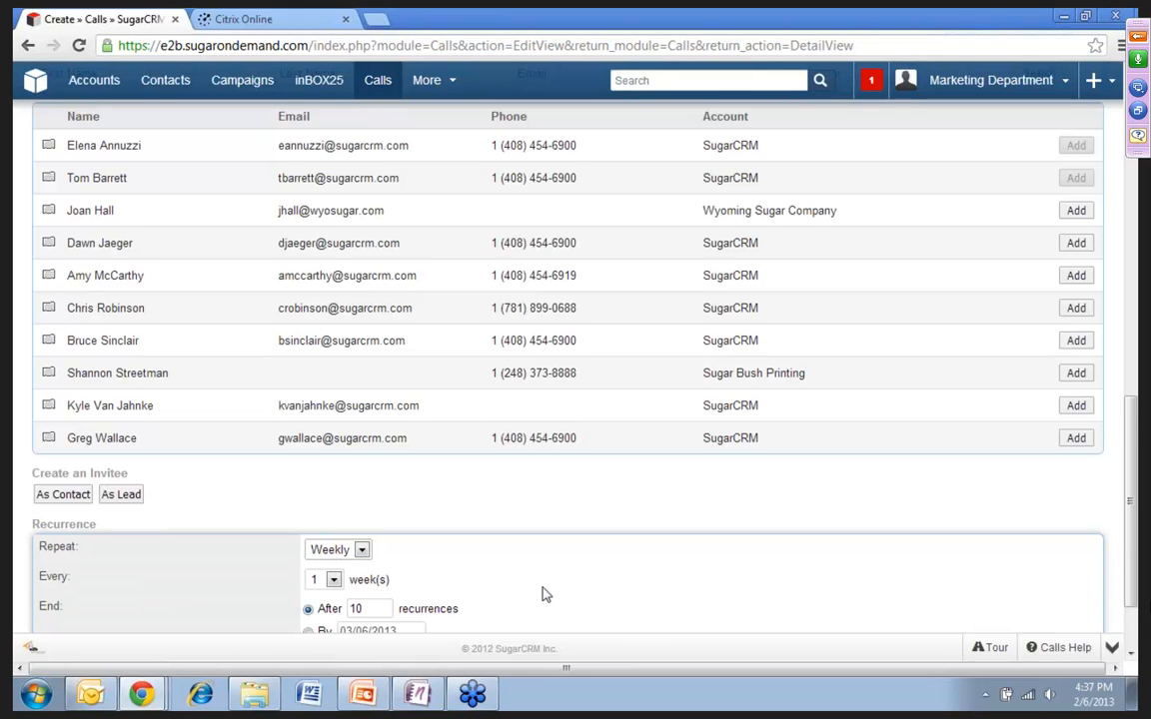
scroll(544, 593, "down", 2)
left_click(333, 476)
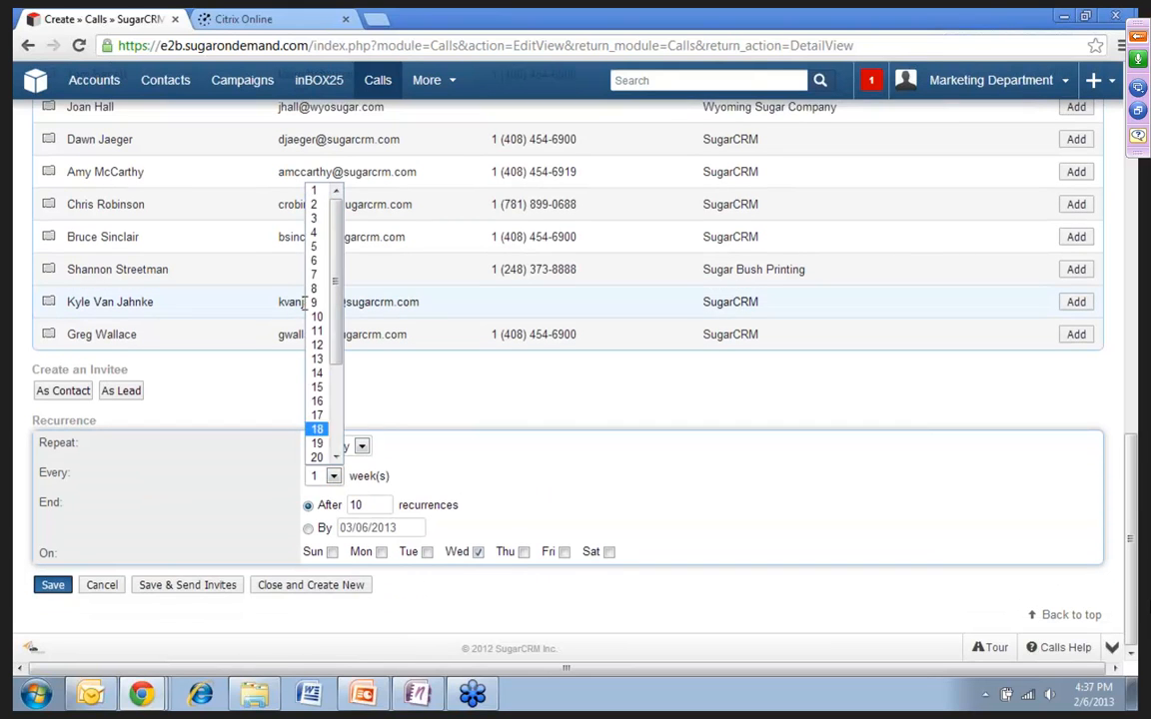
left_click(322, 204)
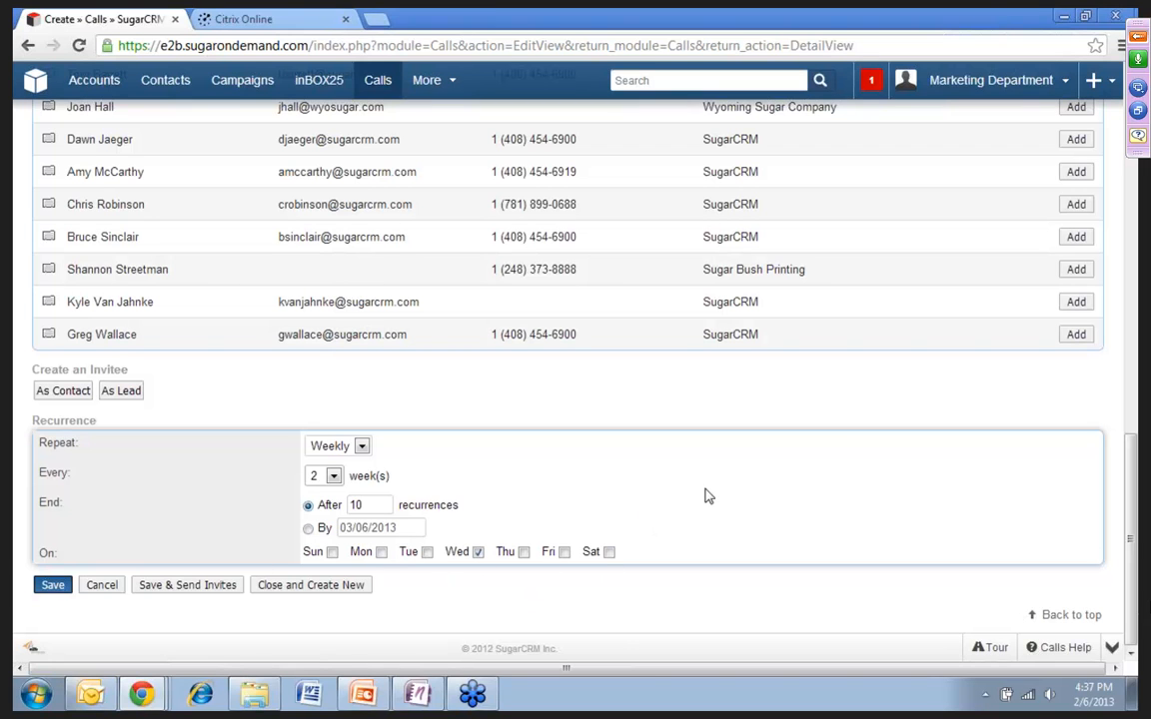
scroll(705, 496, "up", 10)
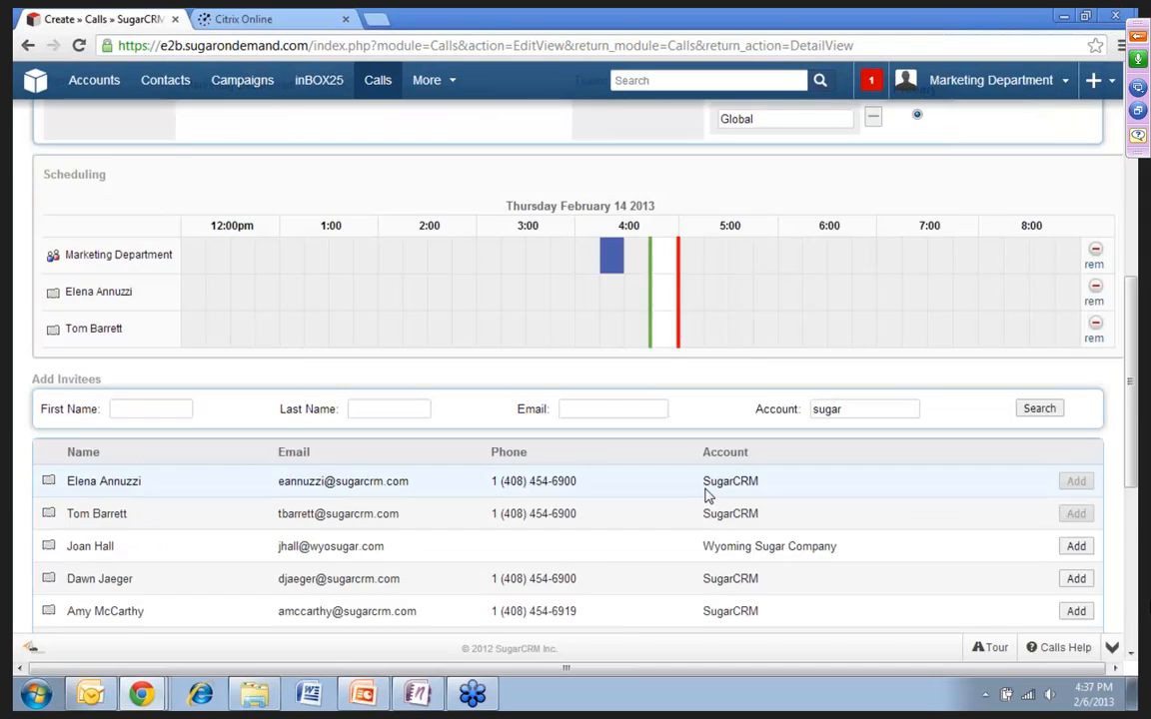
Step: Enter "sdfs" as the call's description, close the call and create a new one from it
scroll(559, 364, "up", 1)
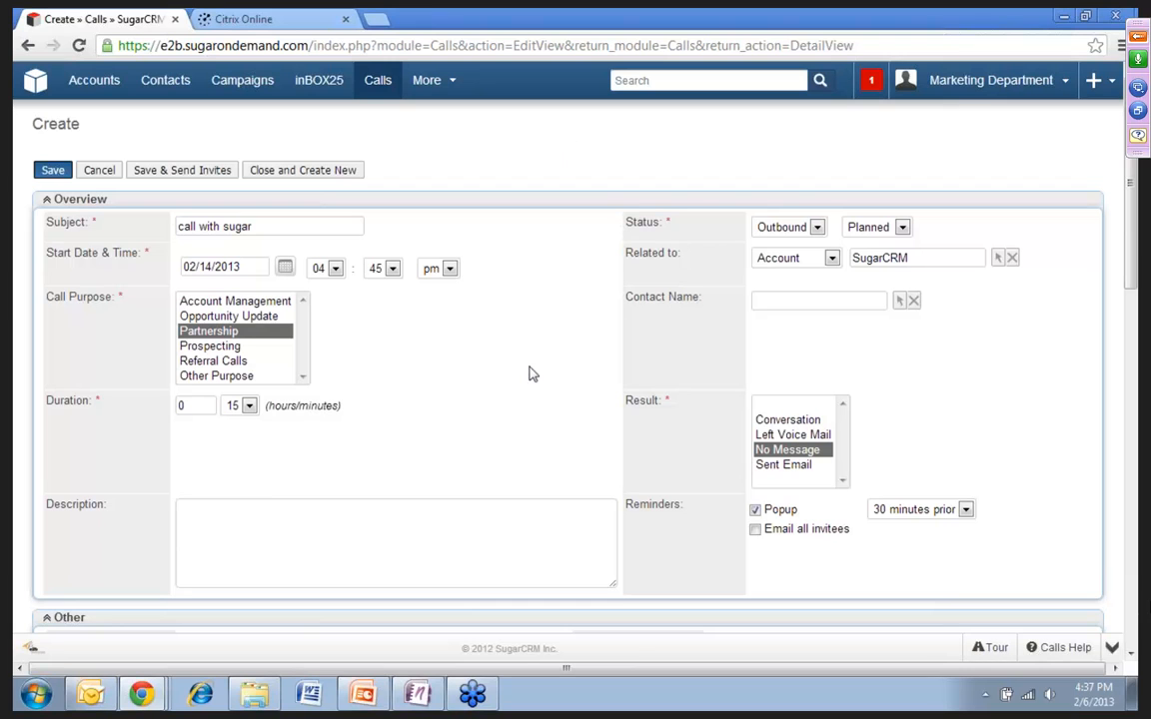
left_click(268, 517)
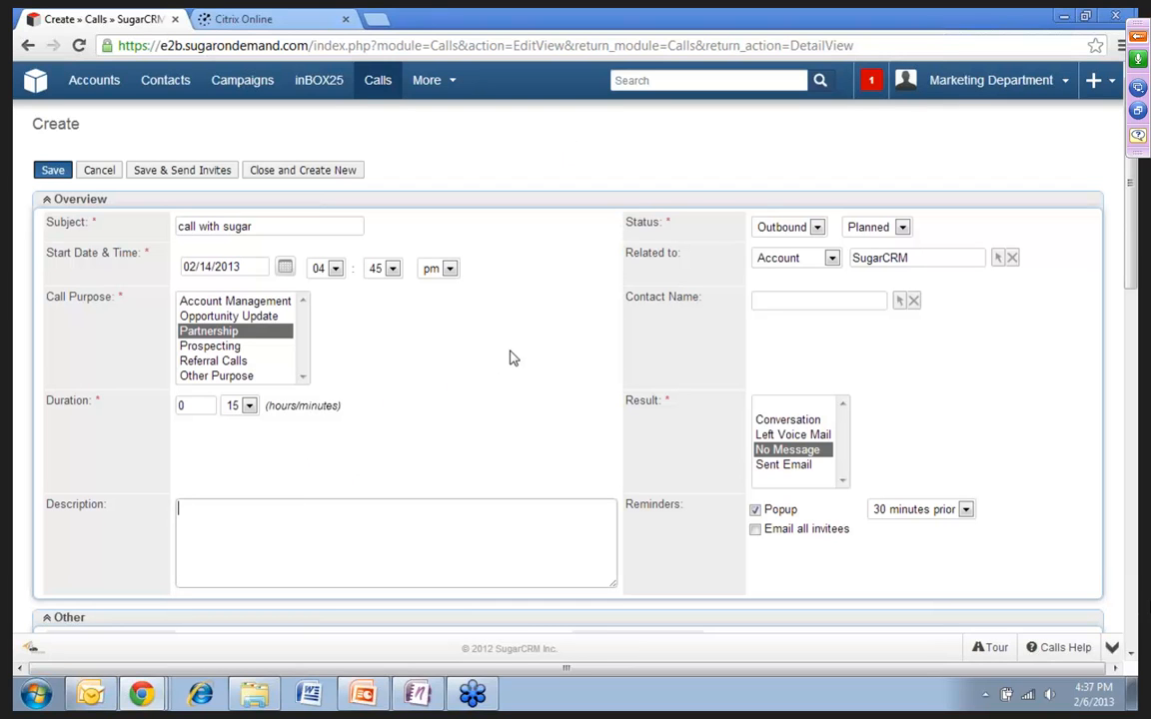
type("sdfs")
left_click(319, 172)
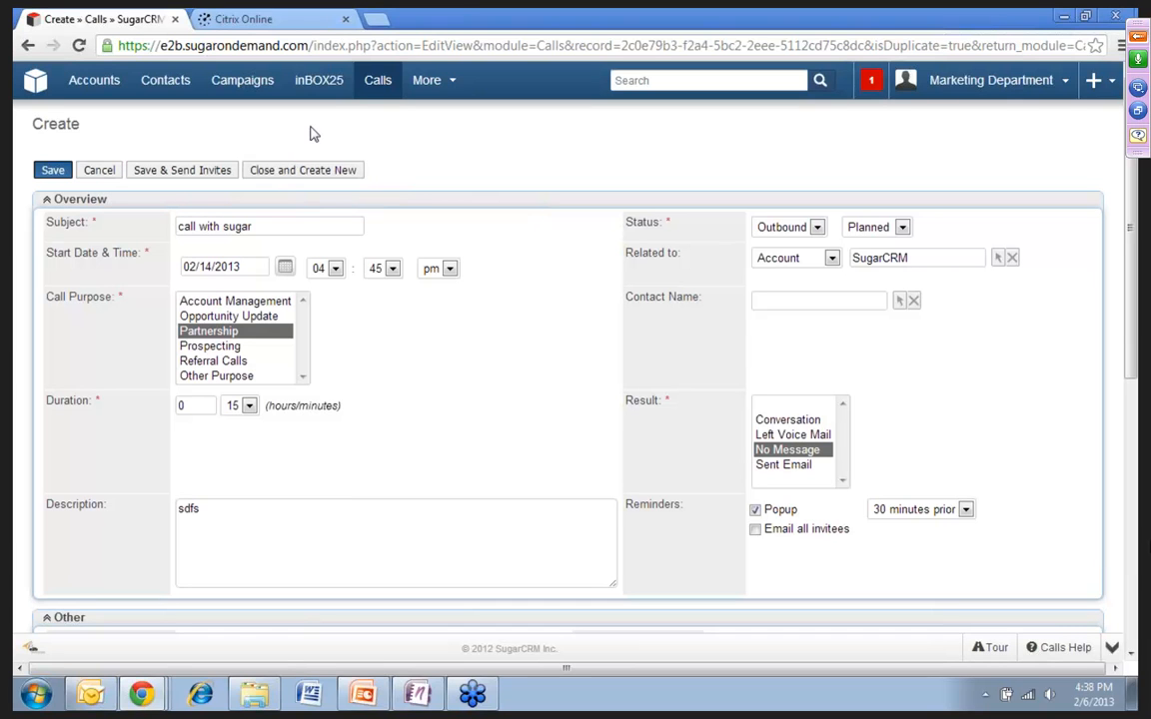
Step: Go to the campaigns module and start a new campaign with the classic form
left_click(232, 84)
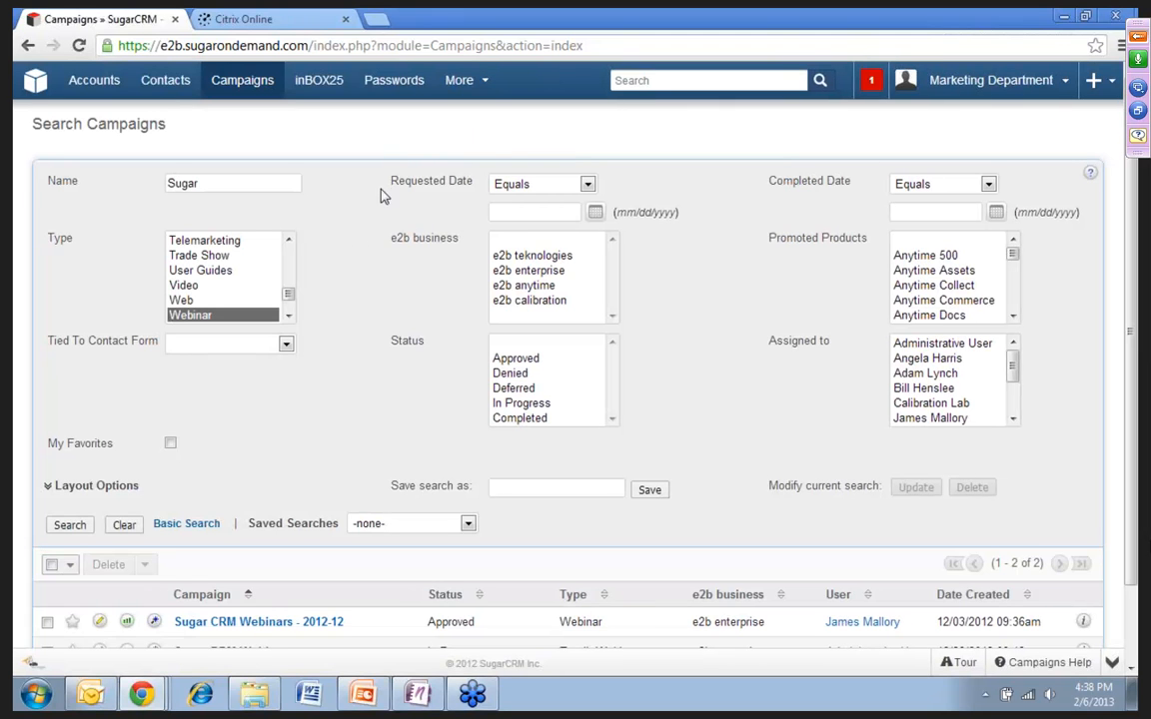
scroll(289, 297, "up", 5)
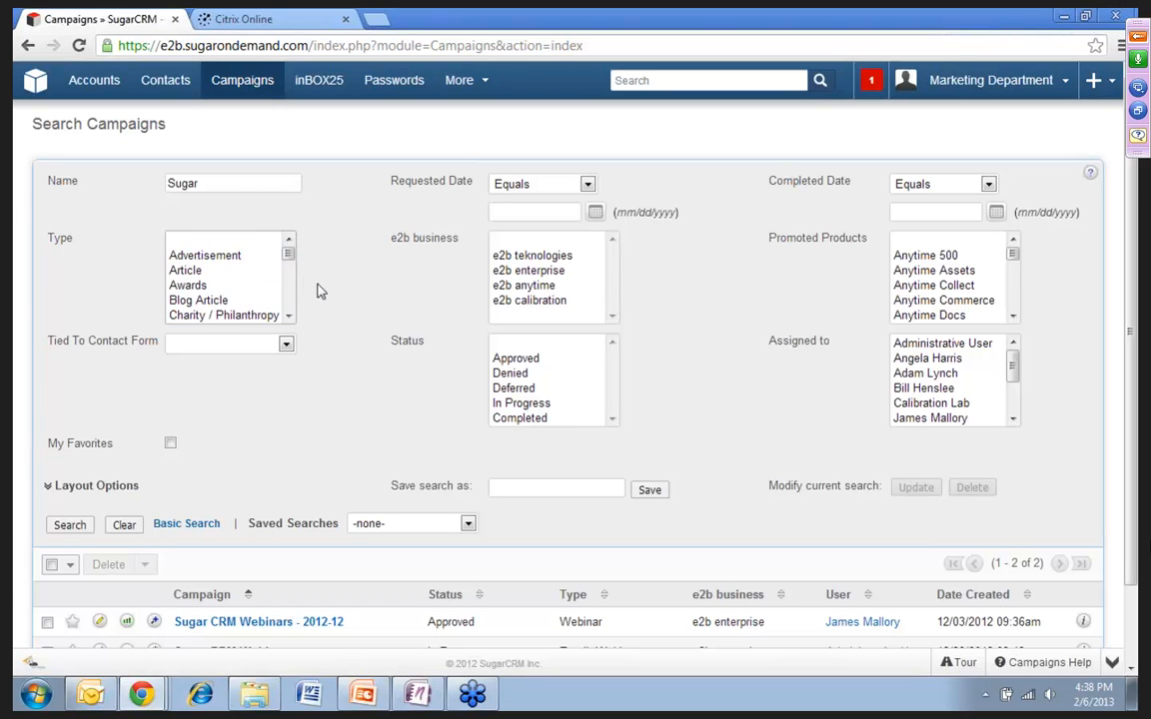
left_click_drag(291, 256, 293, 320)
mouse_move(242, 80)
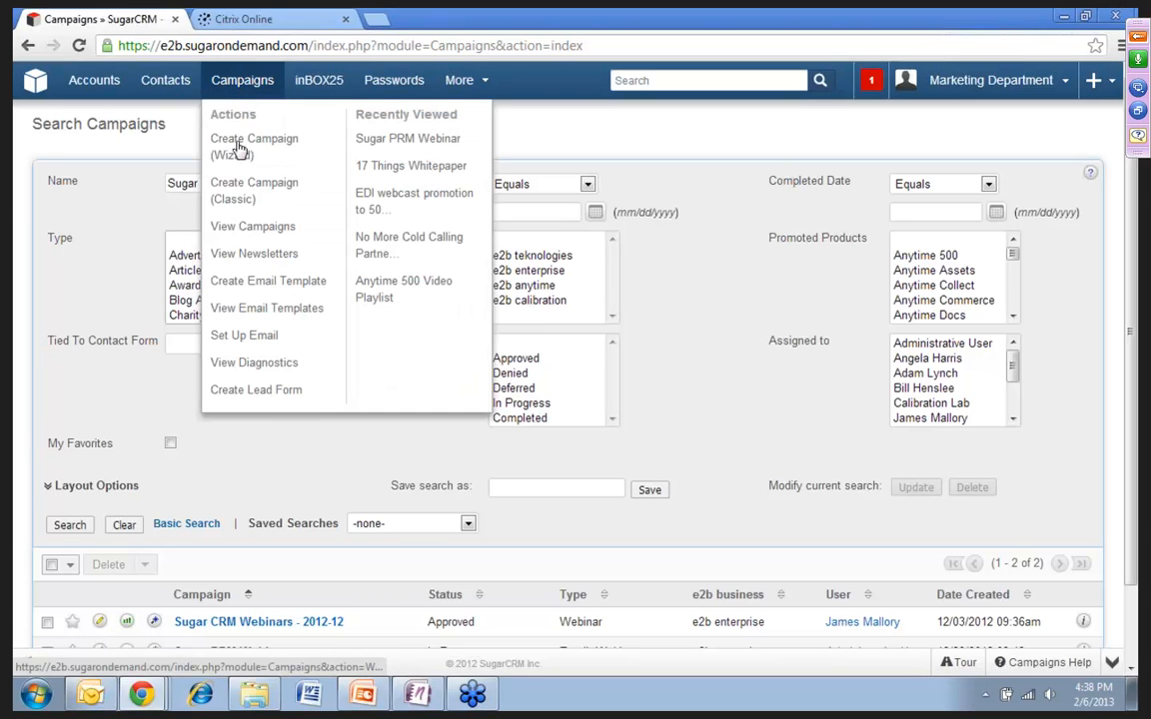
left_click(235, 191)
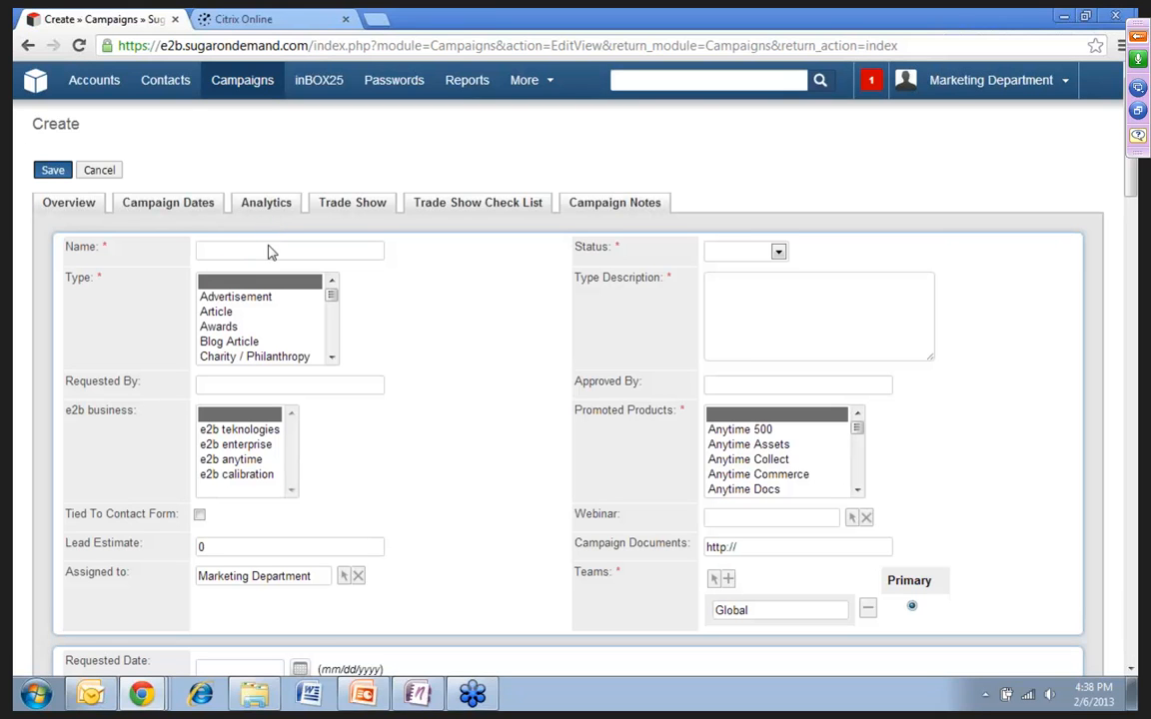
Step: Name the new campaign "webinar with customers"
left_click(252, 251)
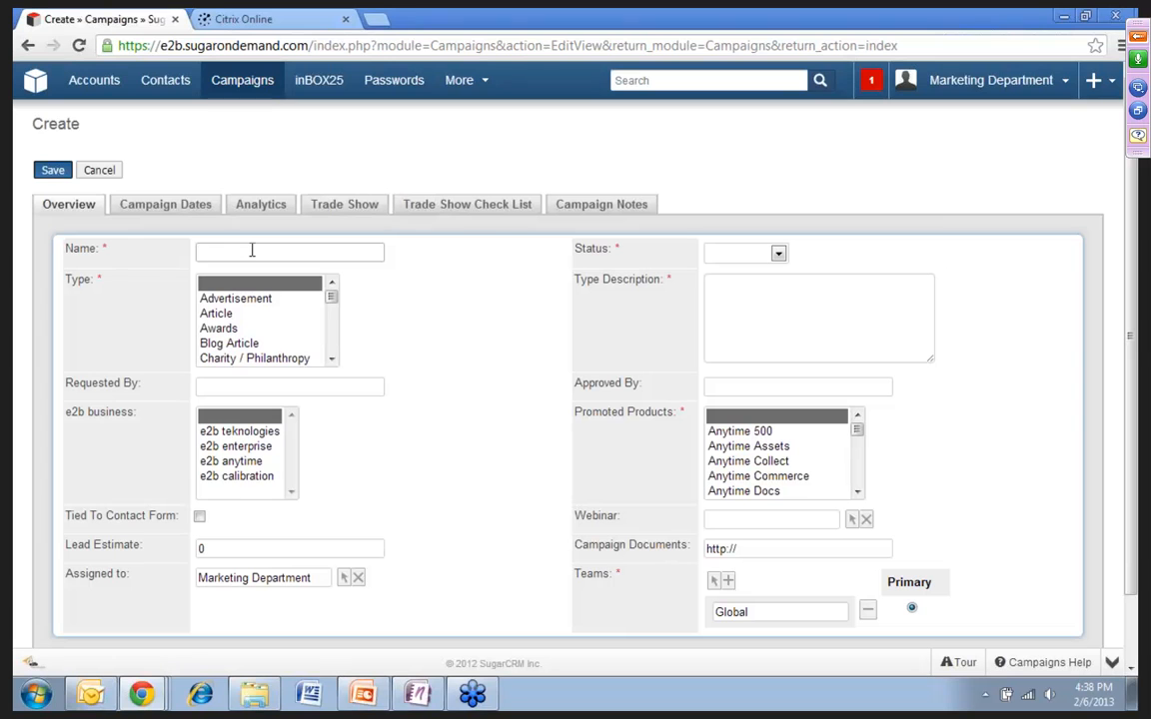
type("webinar ")
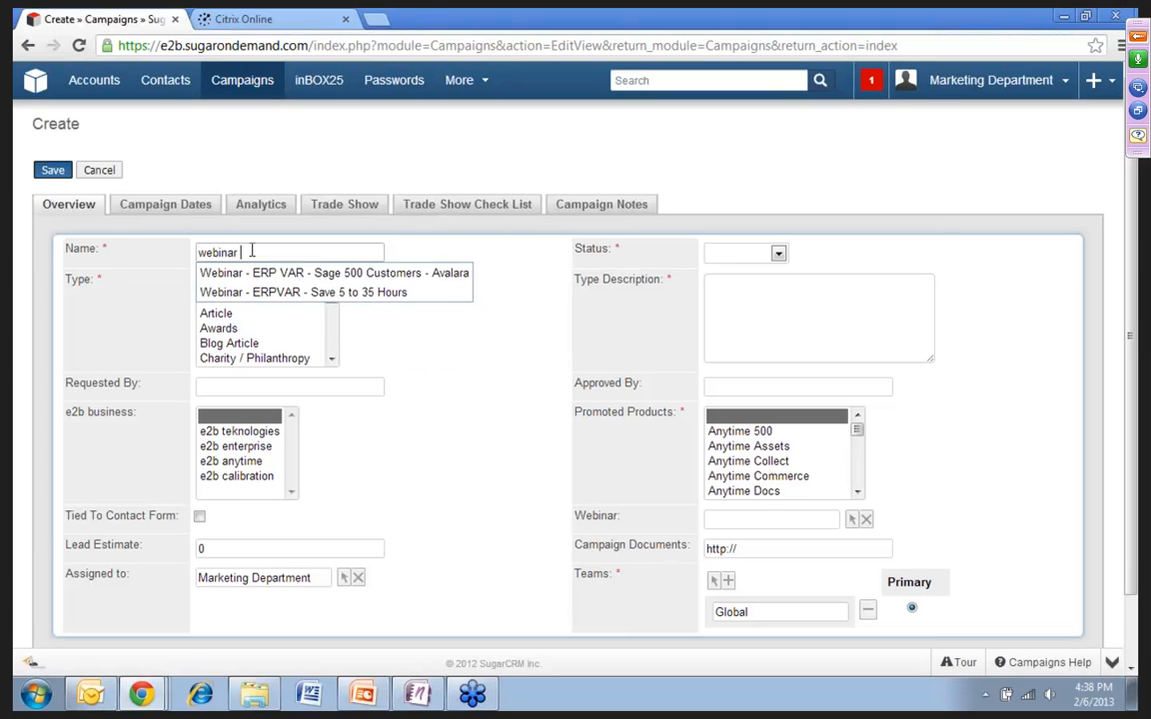
type("with customers")
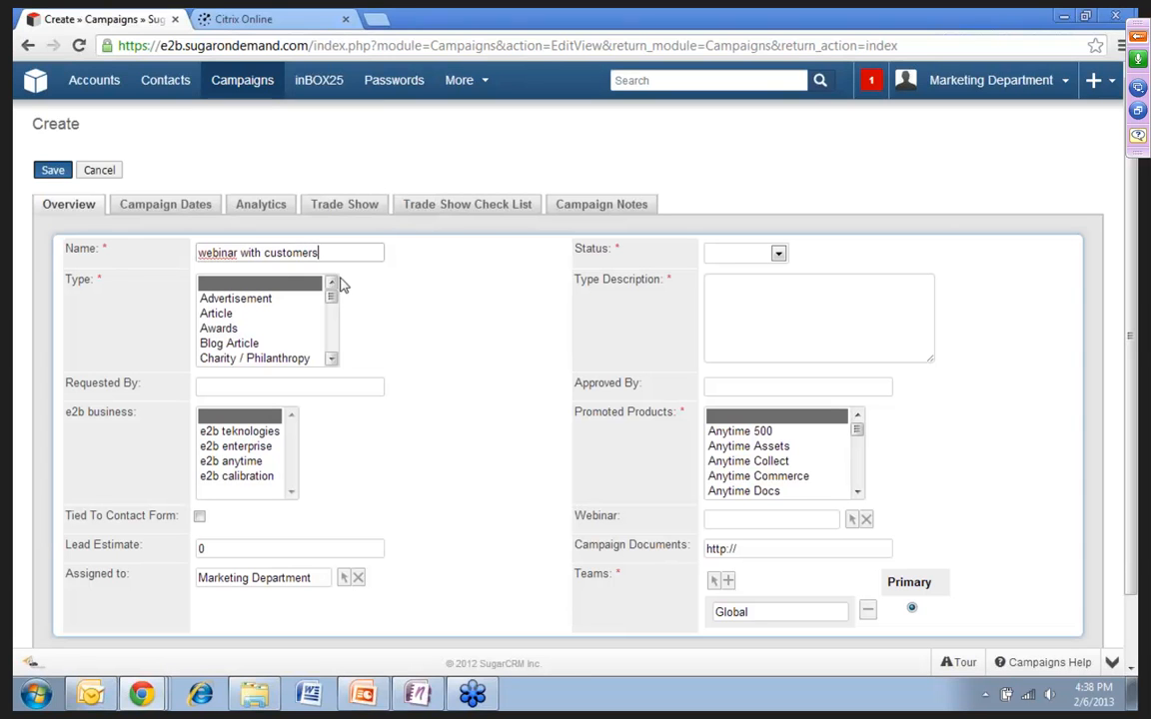
Step: Try selecting several campaign types together: Charity / Philanthropy, CRM / Database and Direct Mail
left_click_drag(331, 299, 335, 314)
left_click(284, 314)
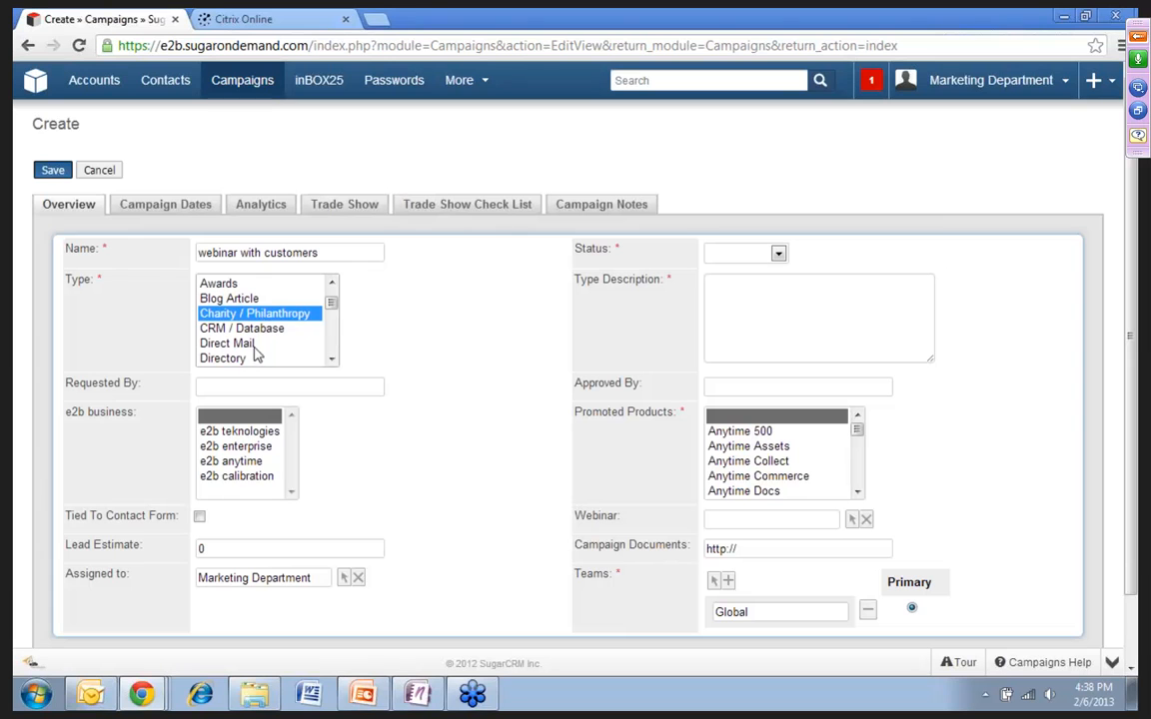
left_click(250, 342, "ctrl")
left_click(243, 328, "ctrl")
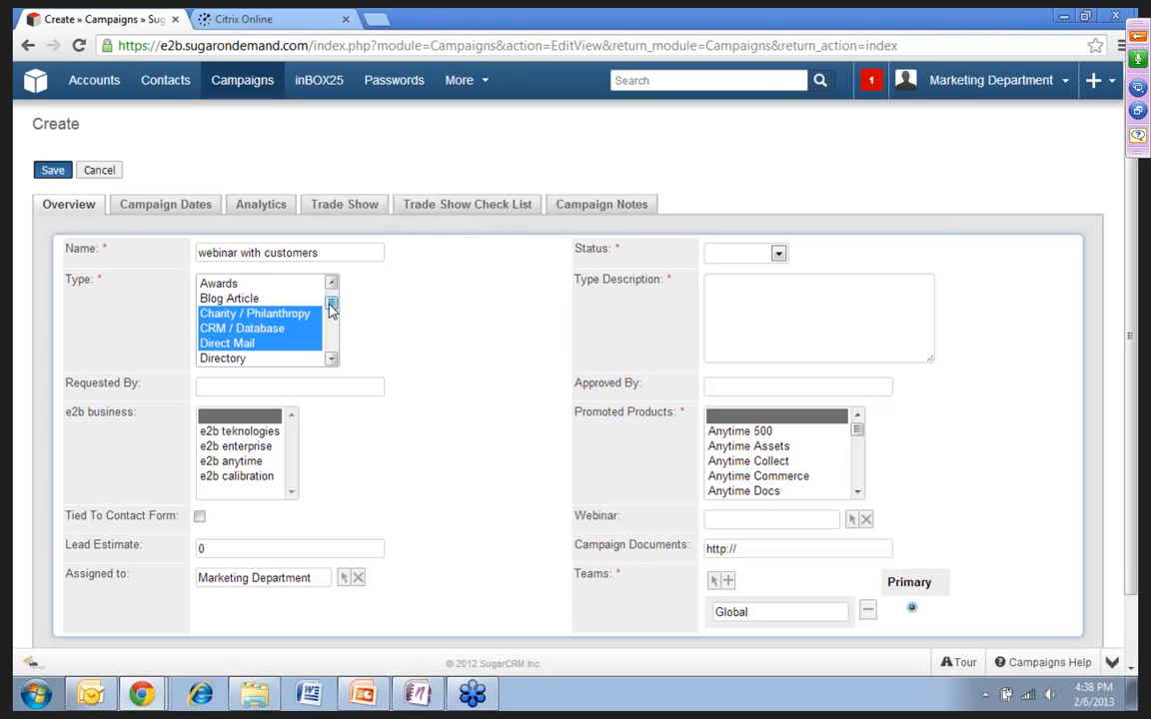
Step: Set the campaign's type to Webinar and its status to In Progress, with the type description "fgdg"
left_click_drag(334, 306, 341, 359)
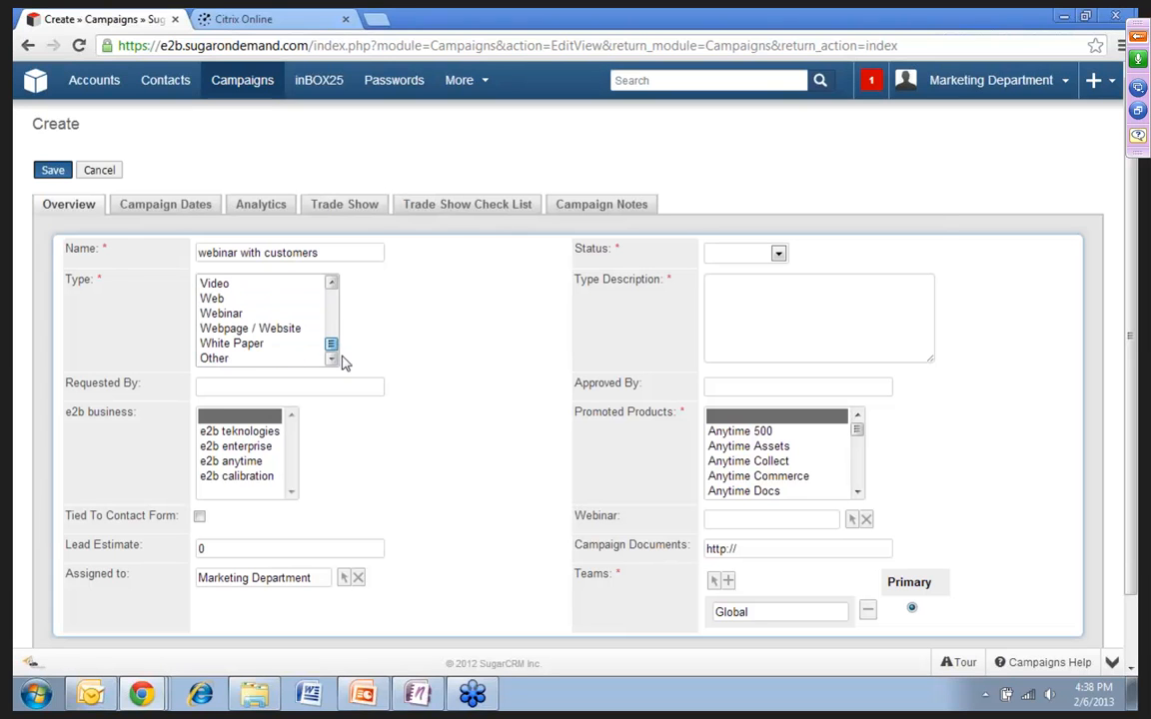
left_click(221, 312)
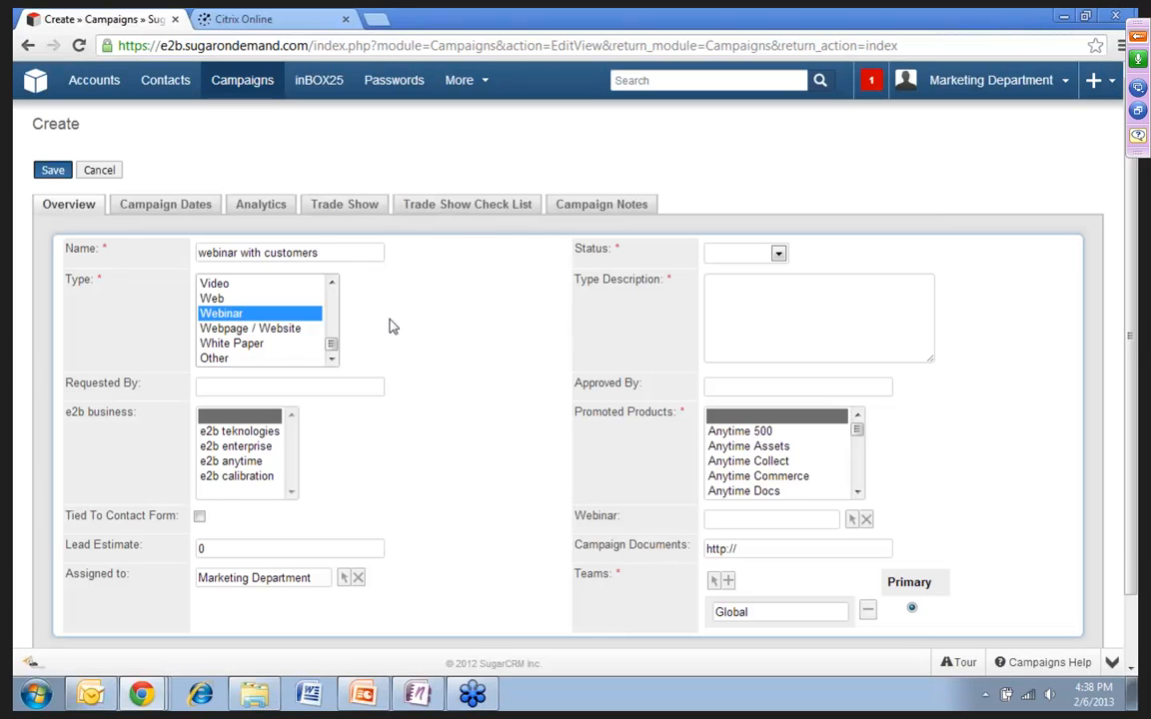
left_click(778, 254)
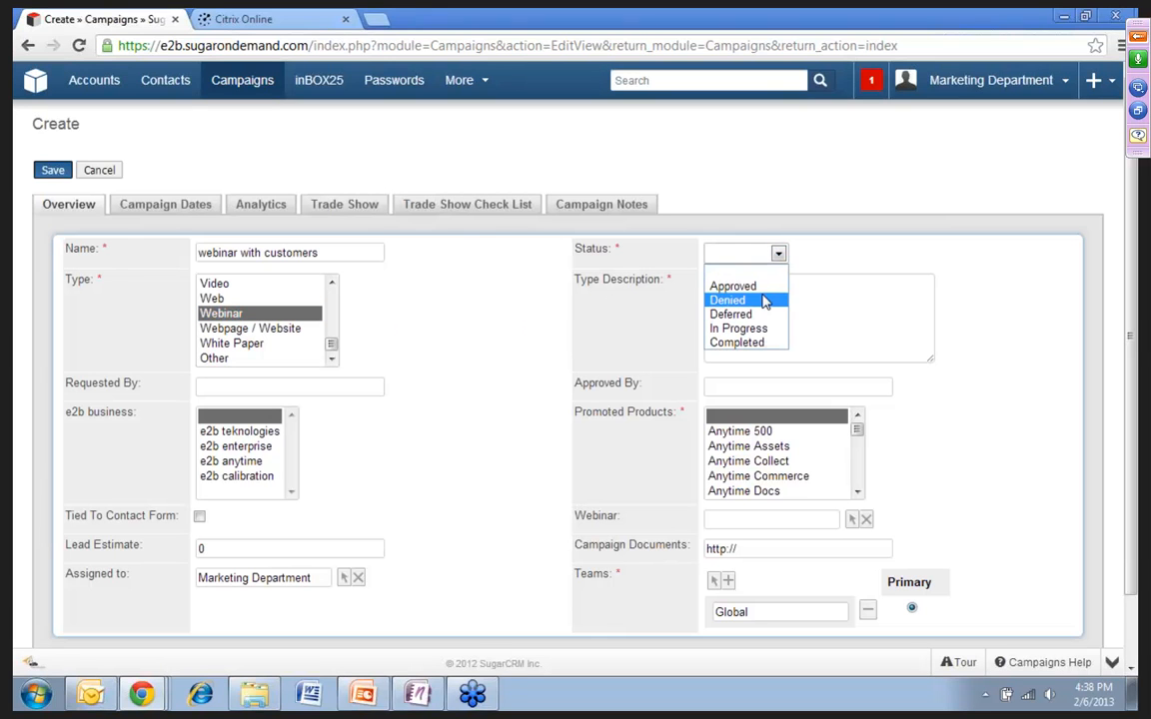
left_click(753, 333)
left_click(778, 288)
type("fgdg")
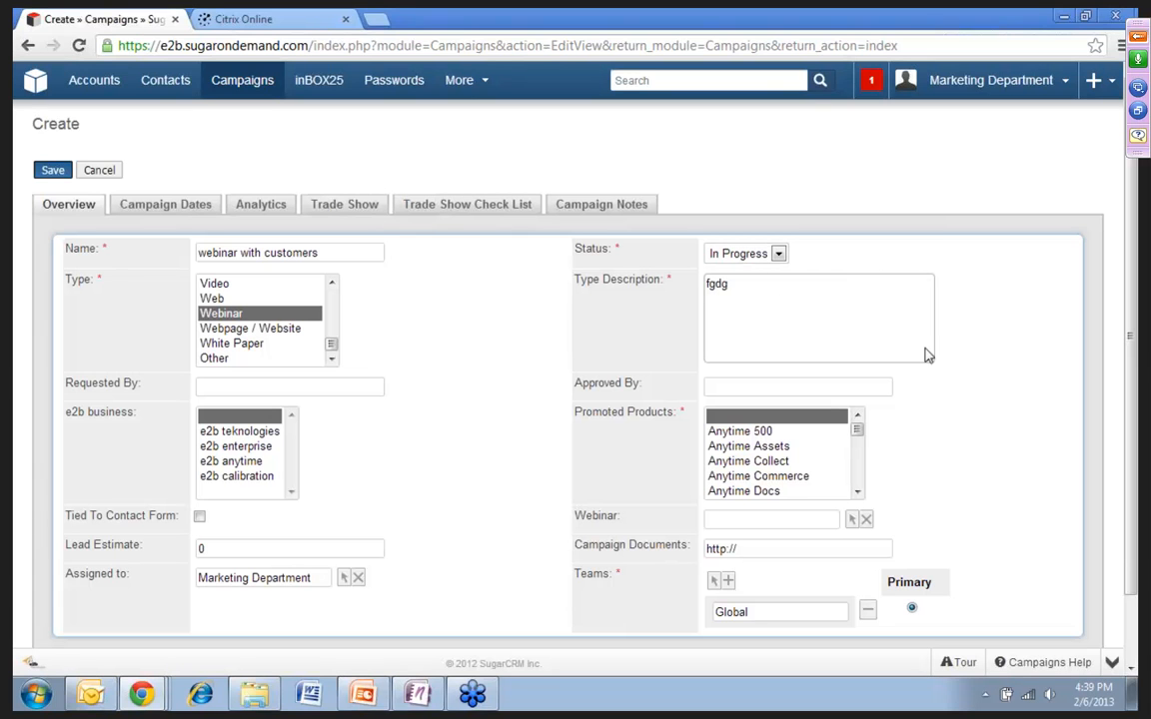
Step: Choose CRM - SugarCRM as the promoted product and e2b enterprise as the e2b business
scroll(984, 405, "down", 1)
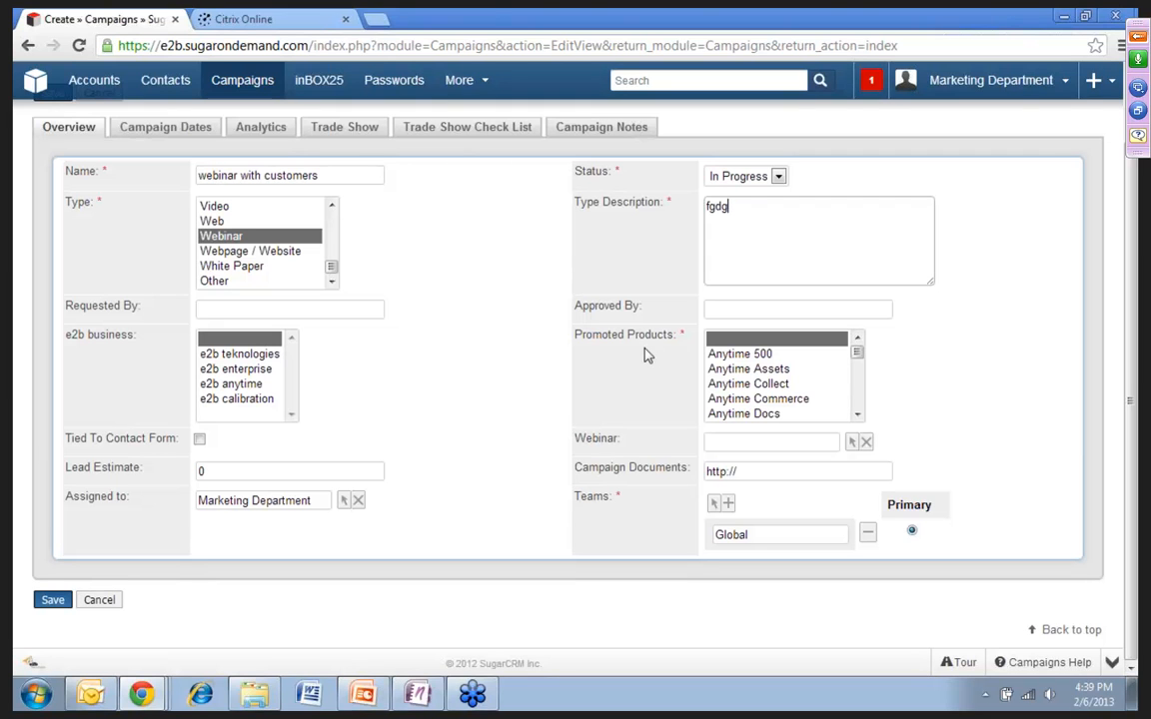
mouse_move(857, 359)
left_mouse_down()
mouse_move(859, 404)
mouse_move(859, 367)
left_mouse_up()
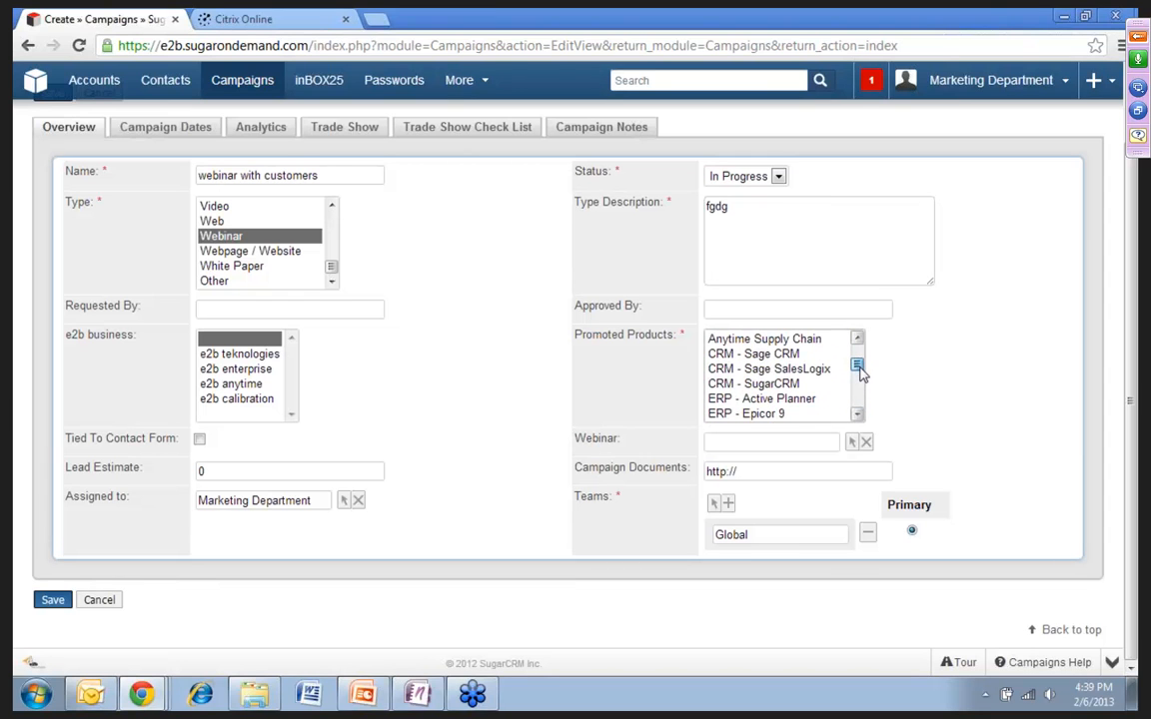
left_click(789, 384)
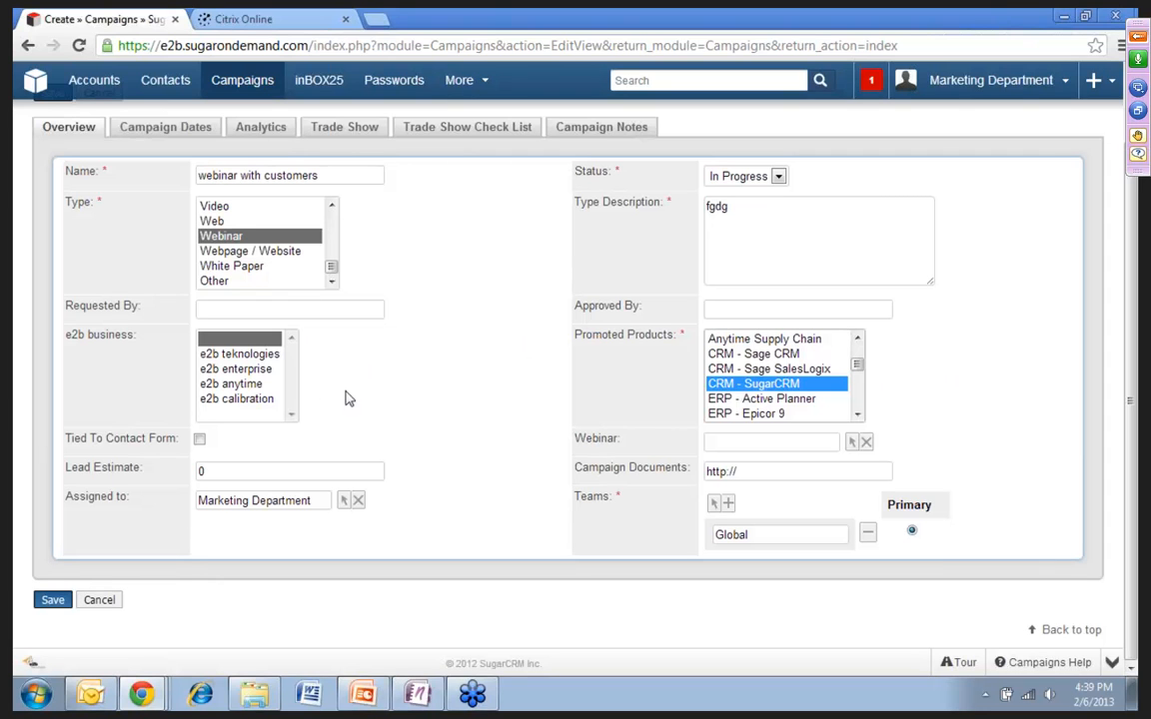
left_click(239, 370)
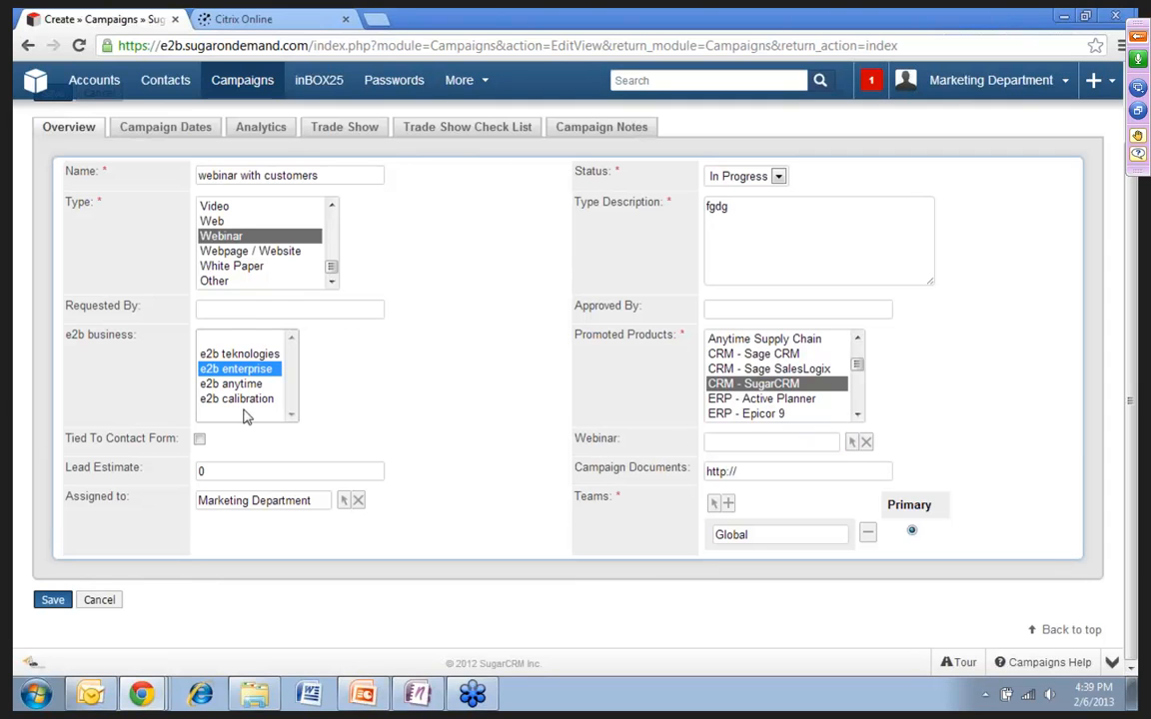
Step: Turn the campaign's Tied To Contact Form option on and back off
left_click(200, 441)
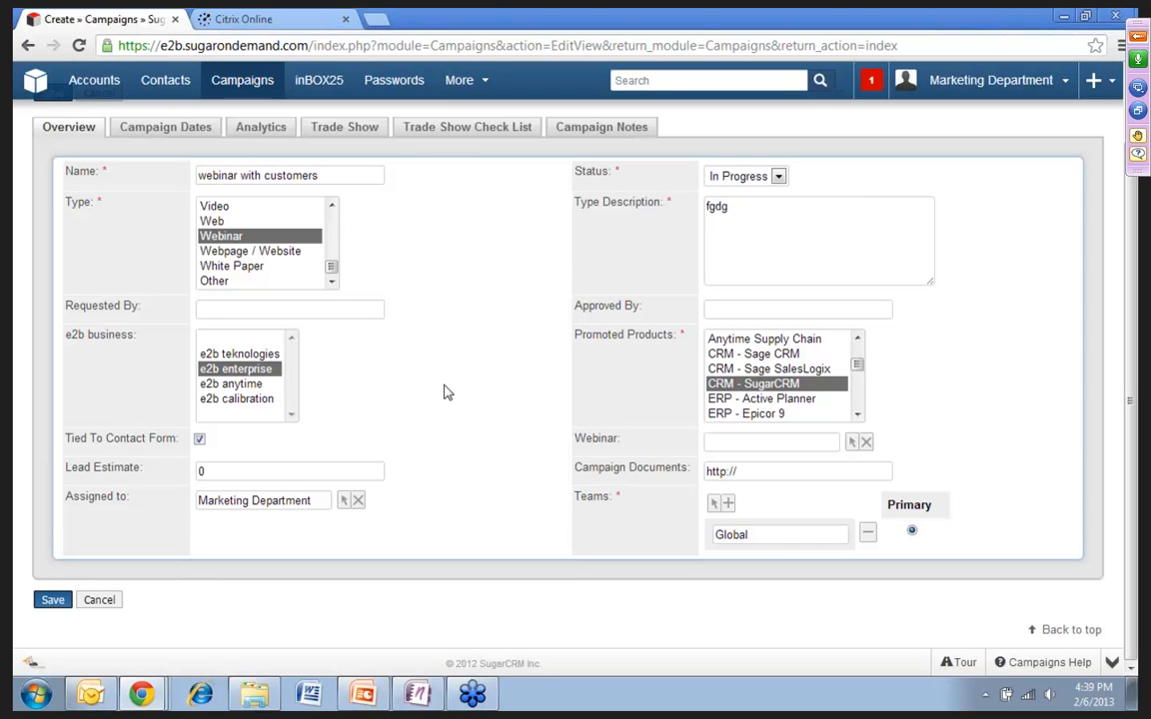
left_click(200, 440)
left_click(750, 472)
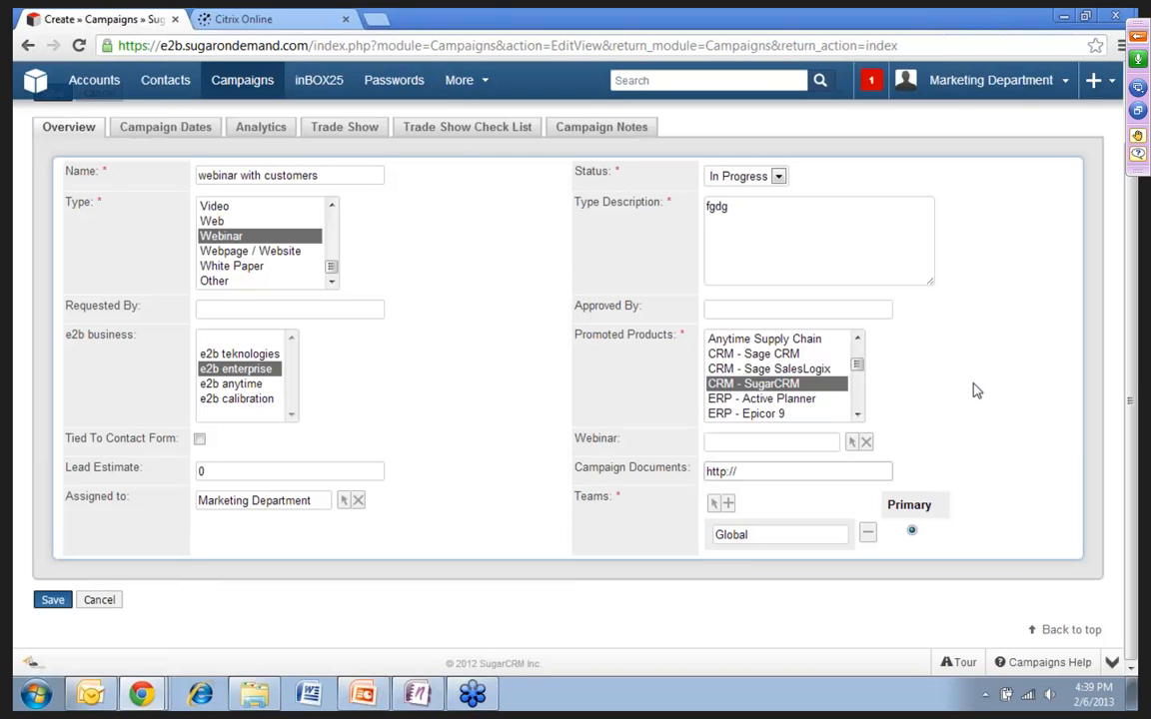
Step: In the campaign dates, set the required date to 02/15/2013 and the completed date to 02/28/2013
scroll(482, 455, "up", 1)
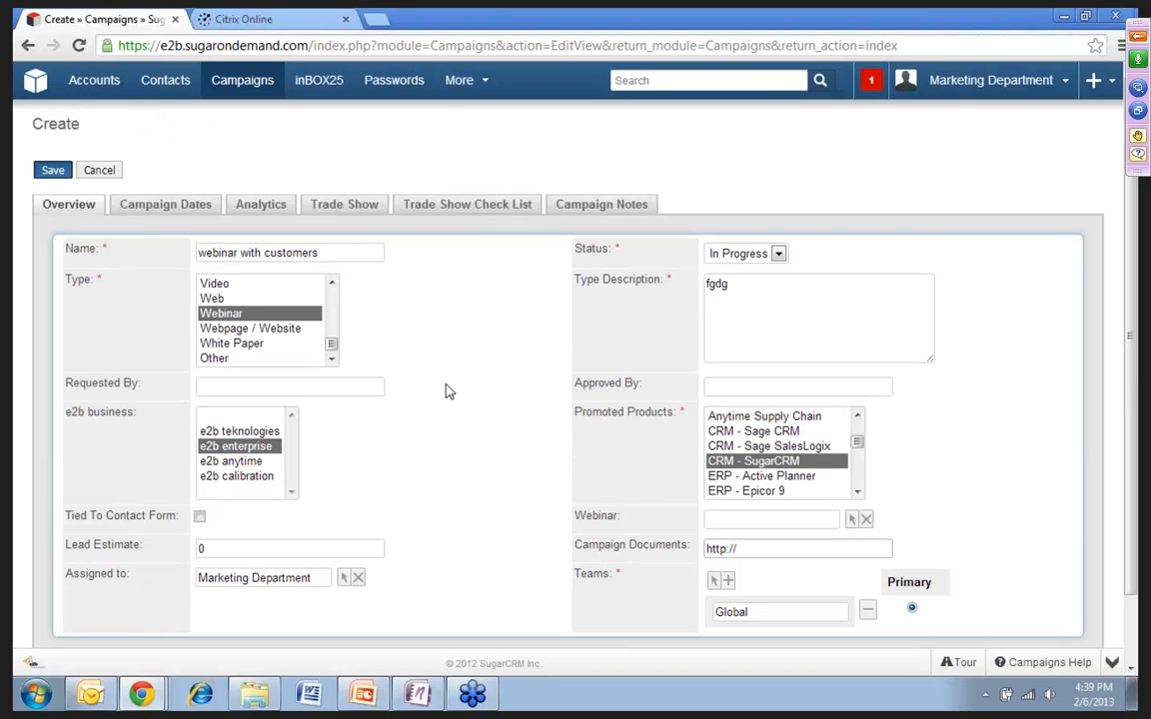
left_click(177, 216)
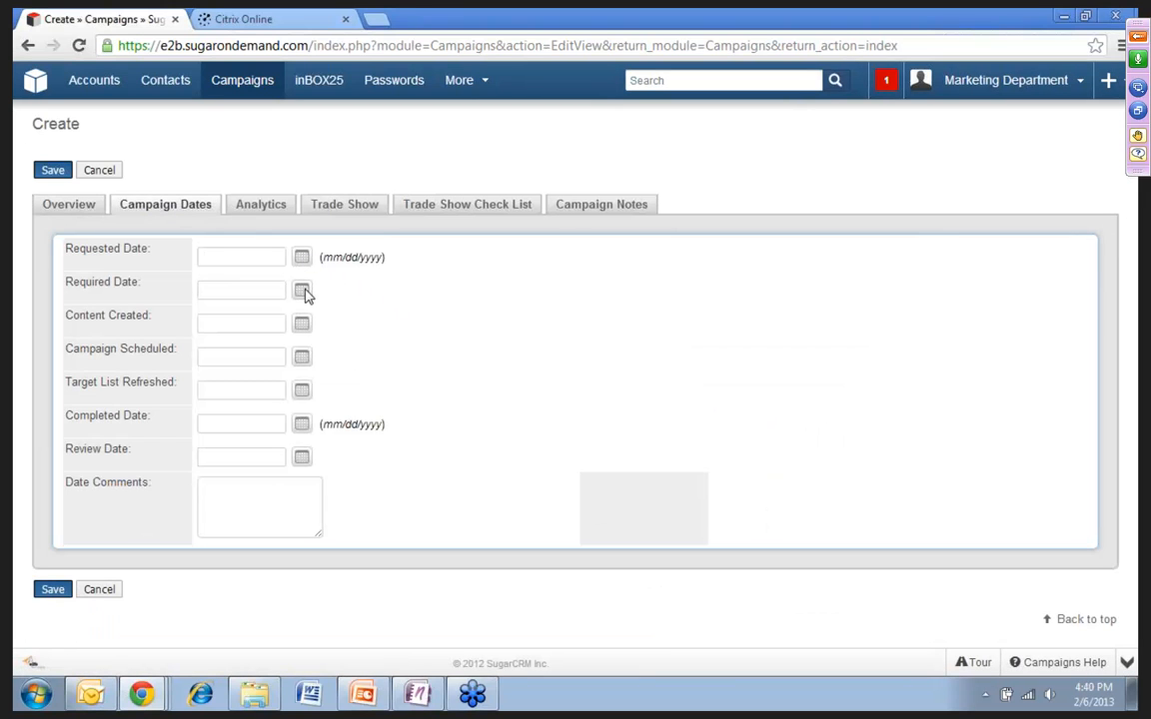
left_click(304, 391)
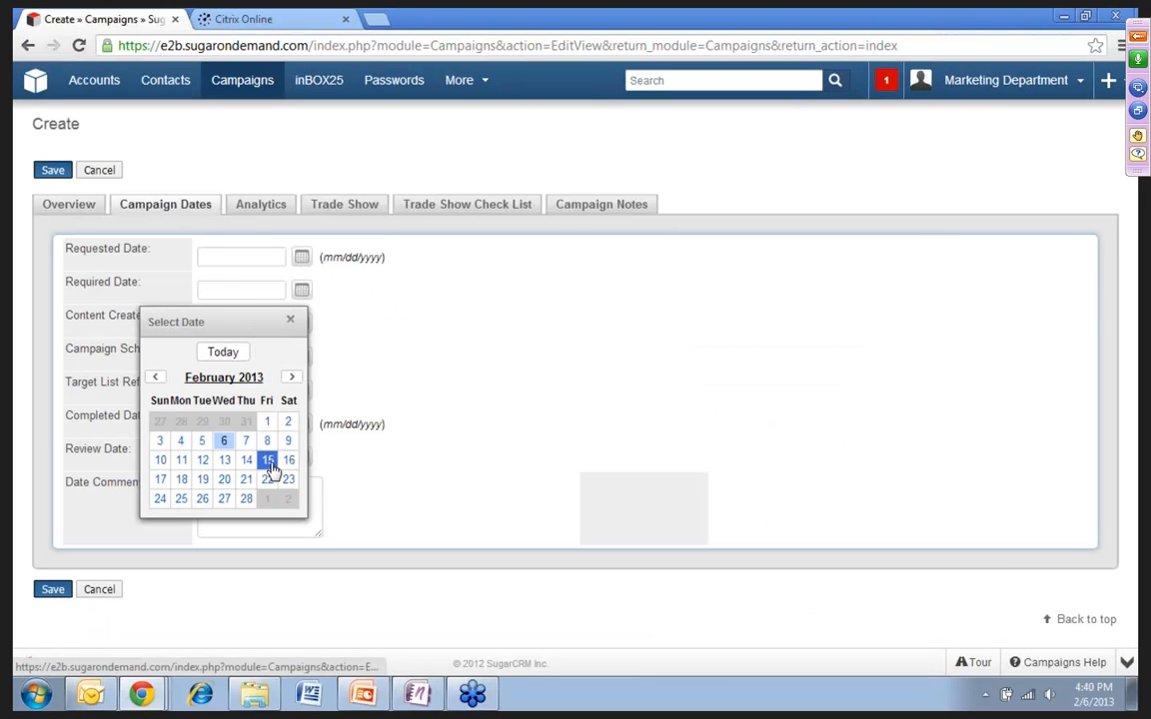
left_click(269, 462)
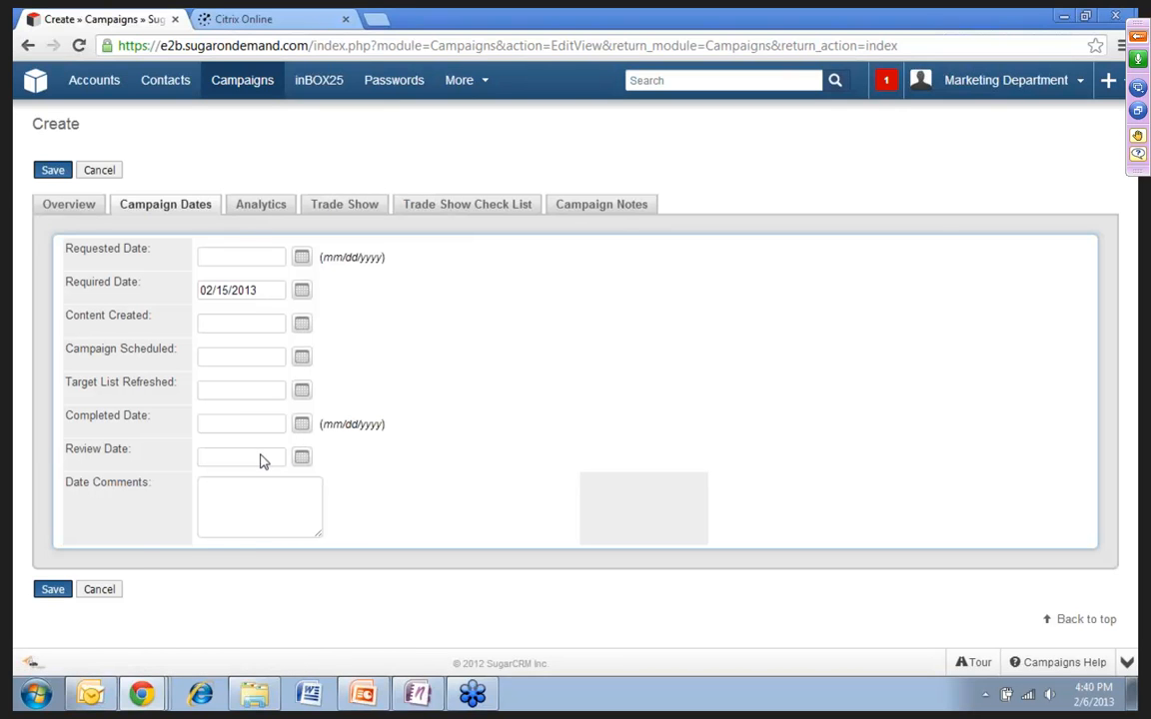
left_click(269, 462)
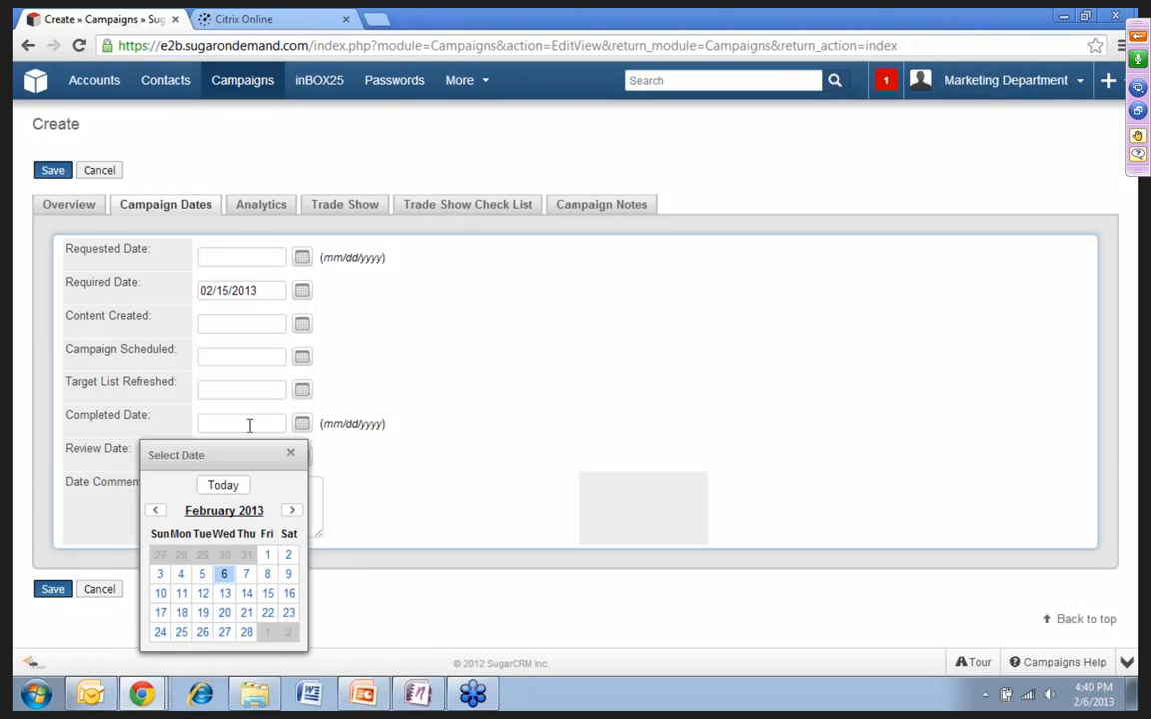
left_click(247, 633)
Step: In the campaign's trade show details, enter "it" as the first contact description
left_click(354, 214)
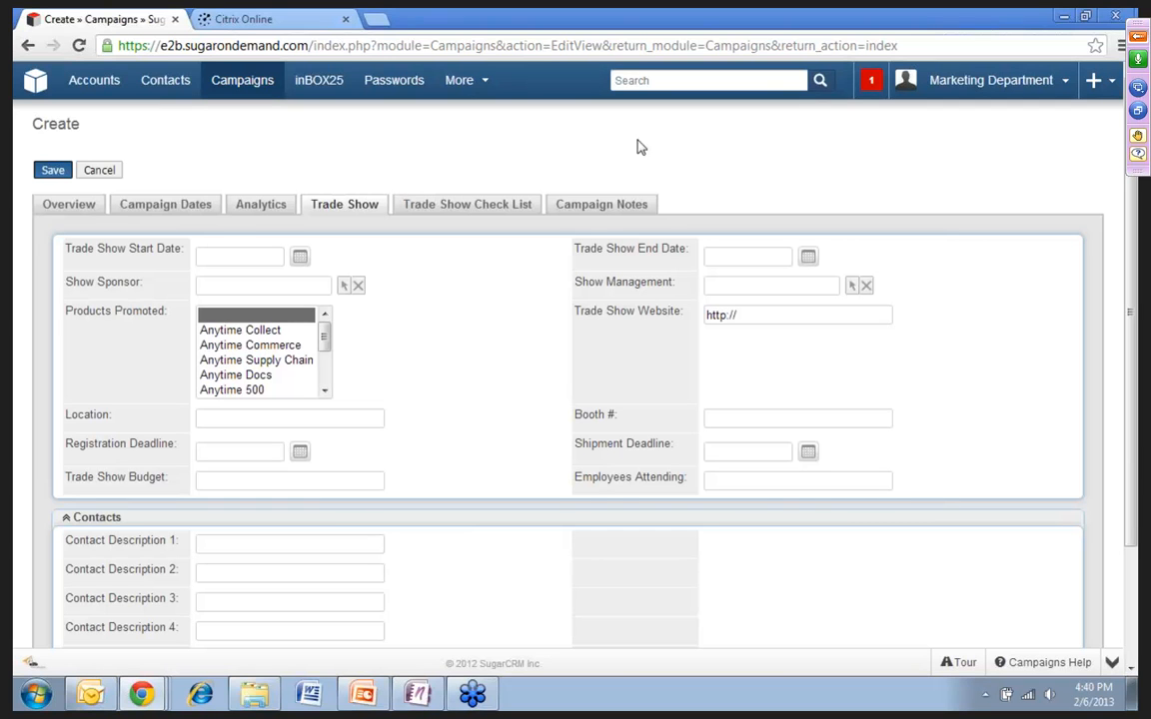
left_click(301, 258)
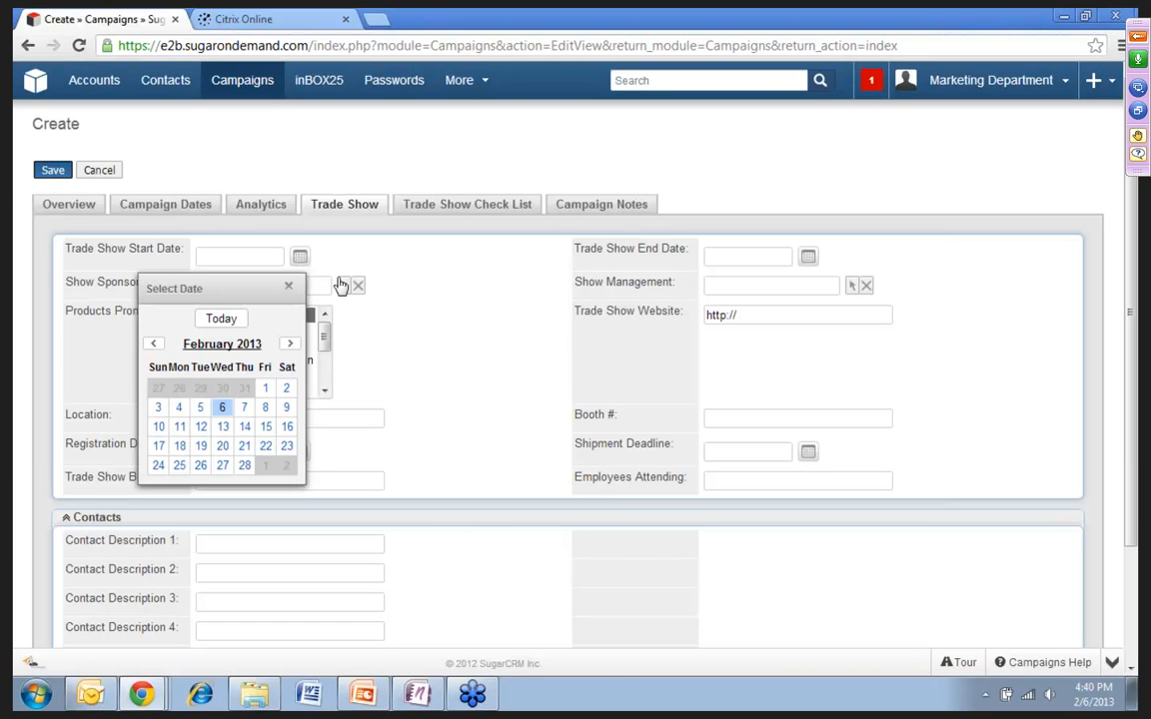
left_click(455, 310)
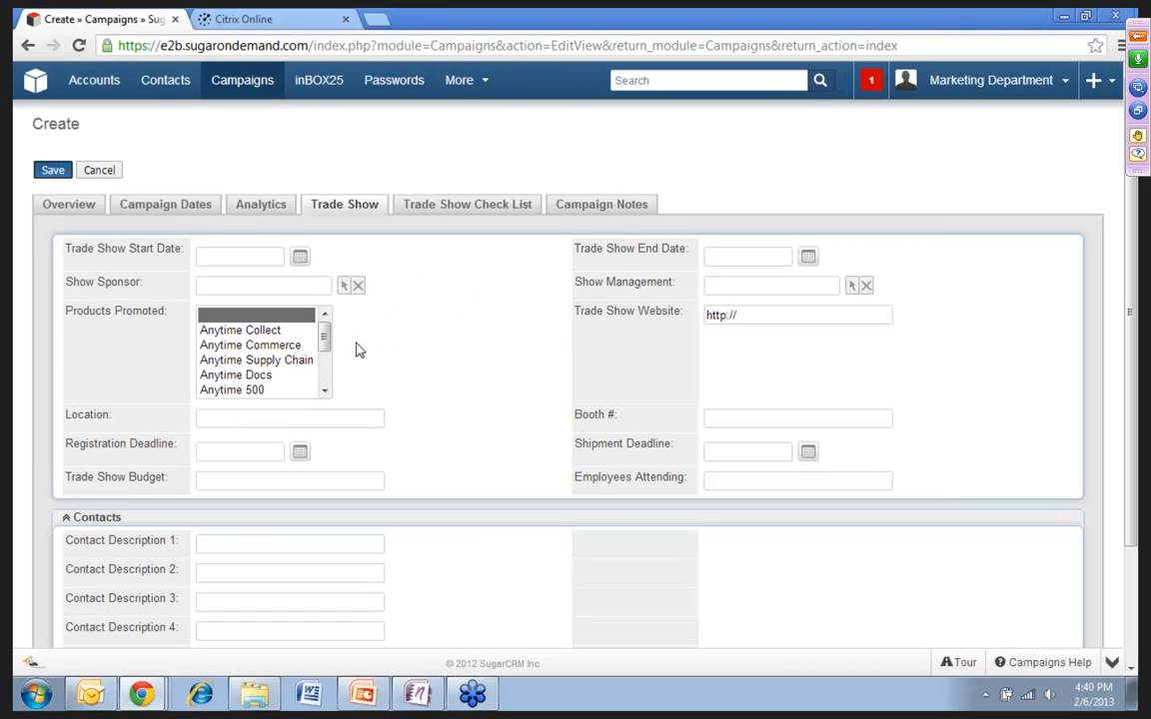
left_click(323, 340)
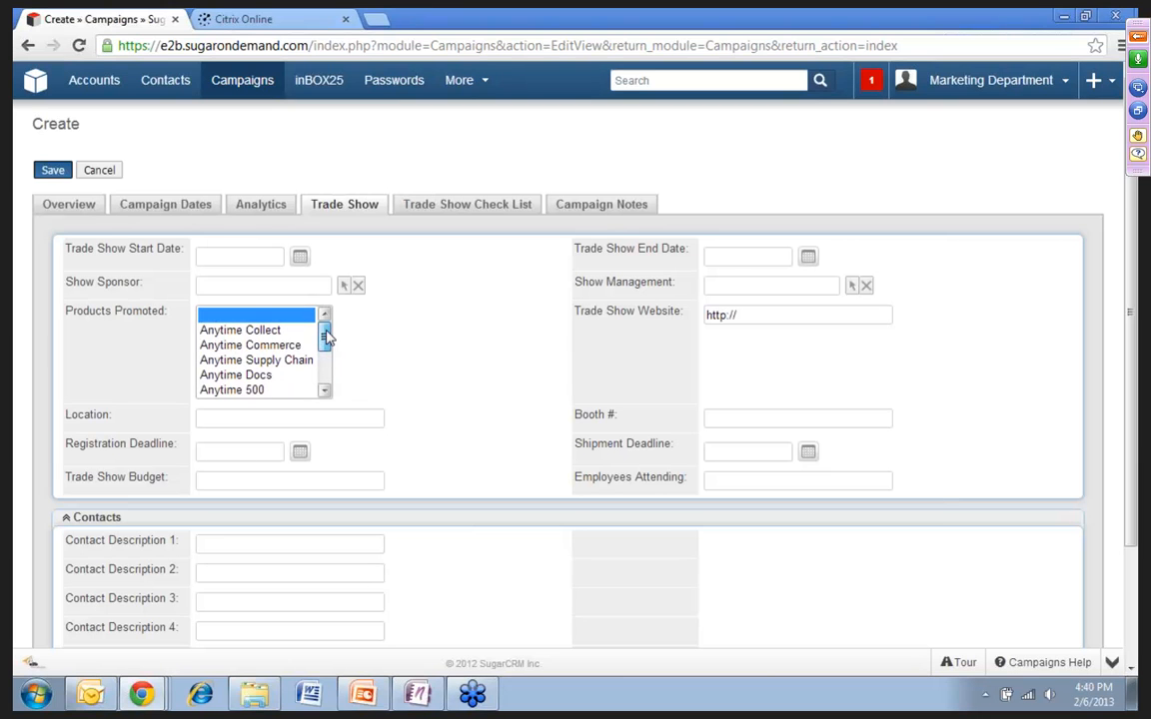
scroll(469, 385, "down", 3)
left_click(288, 396)
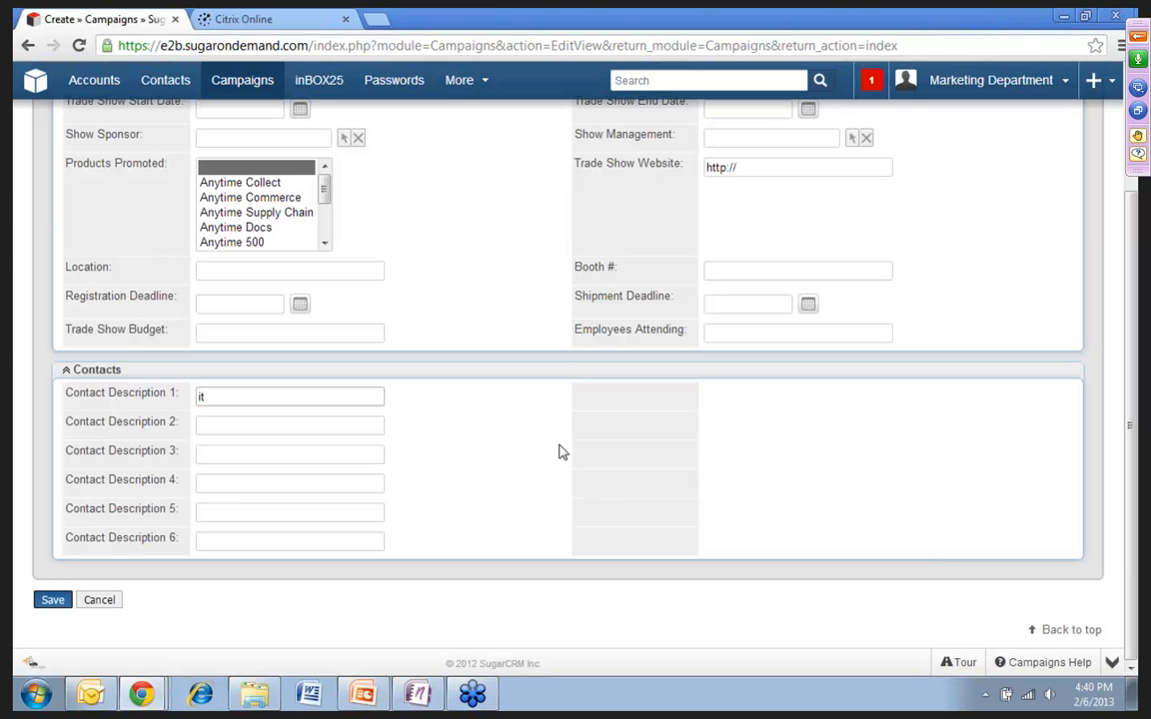
key("Tab")
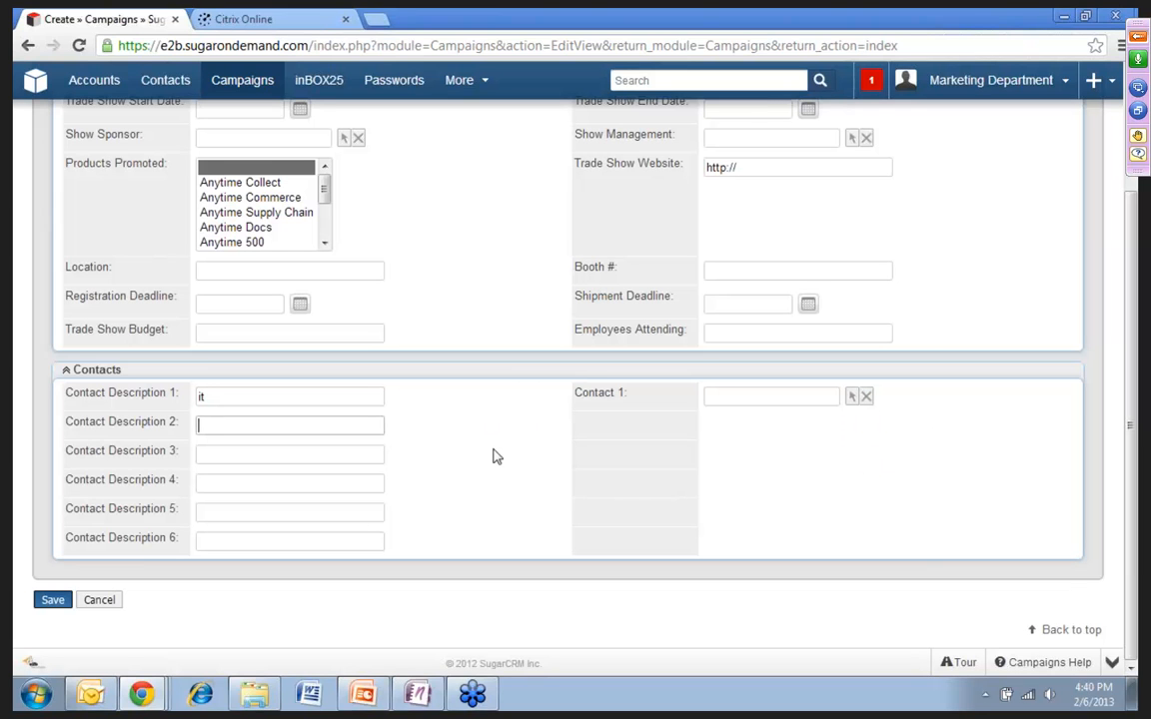
Step: In the campaign's trade show check list, set Registered and Lodging Booked to Yes
scroll(492, 430, "up", 3)
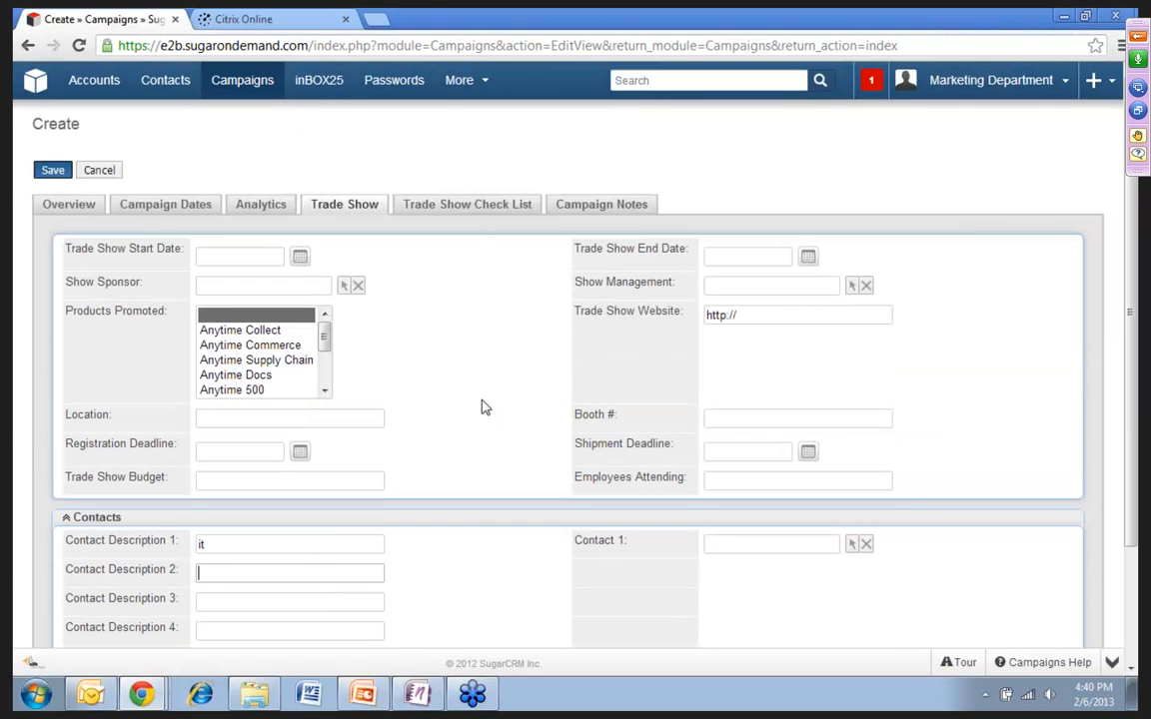
left_click(473, 214)
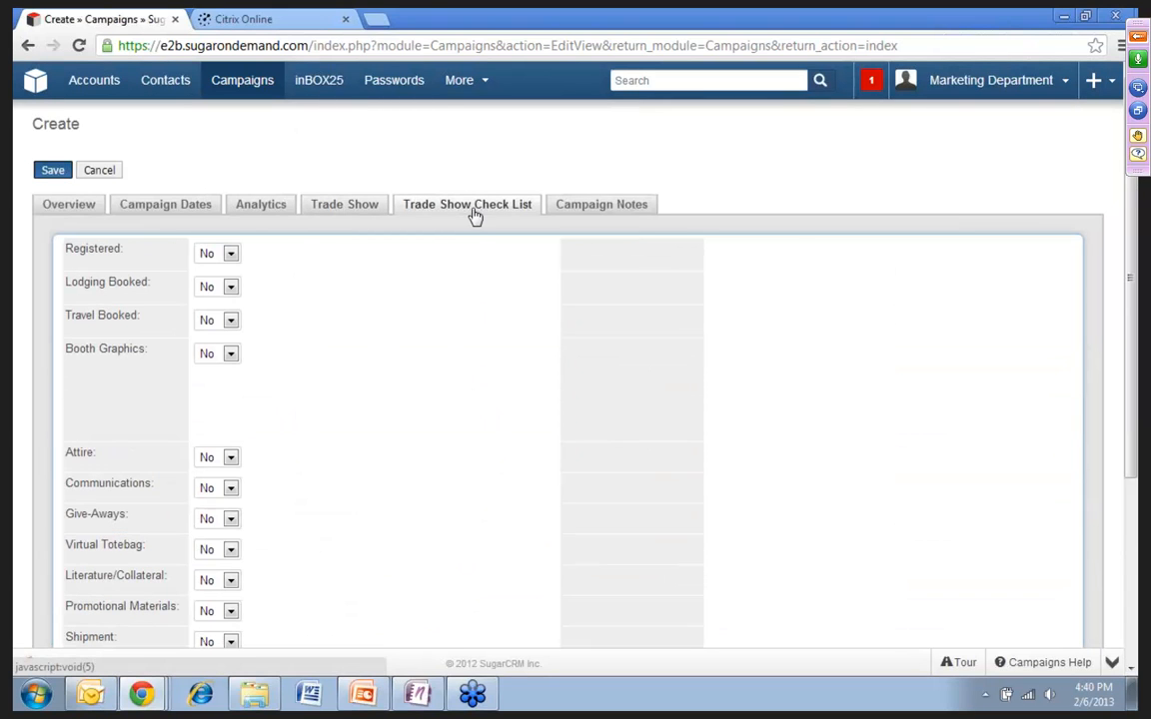
scroll(791, 382, "down", 1)
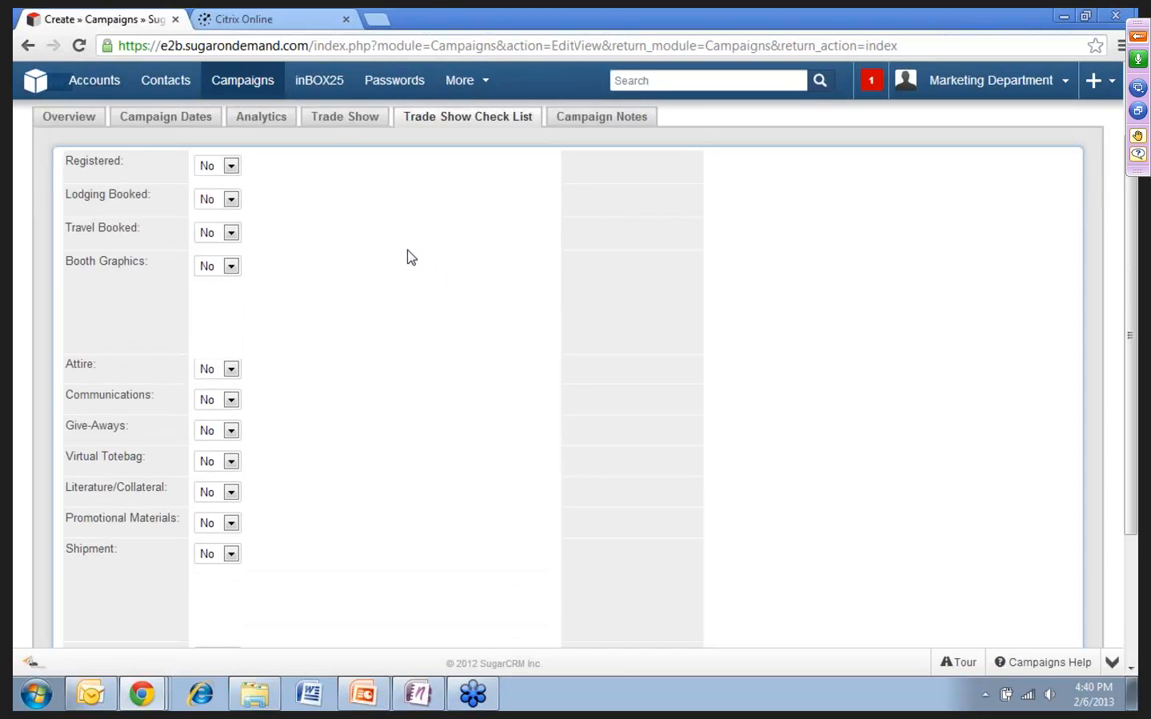
scroll(355, 204, "up", 1)
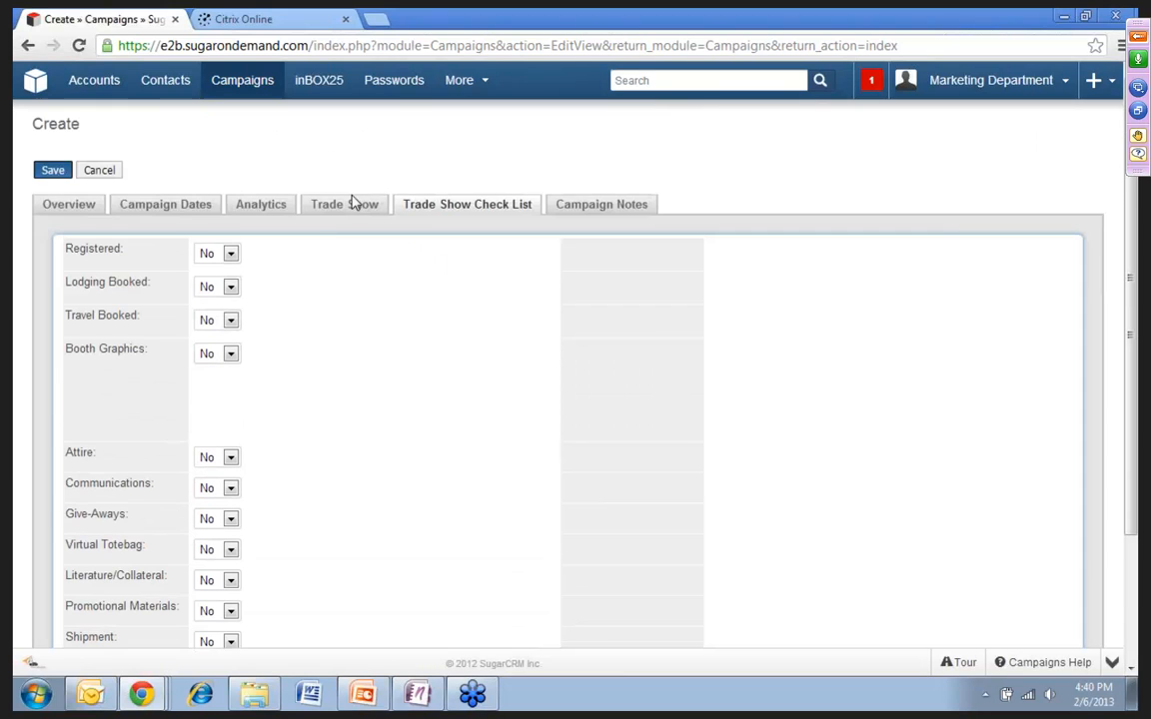
left_click(230, 256)
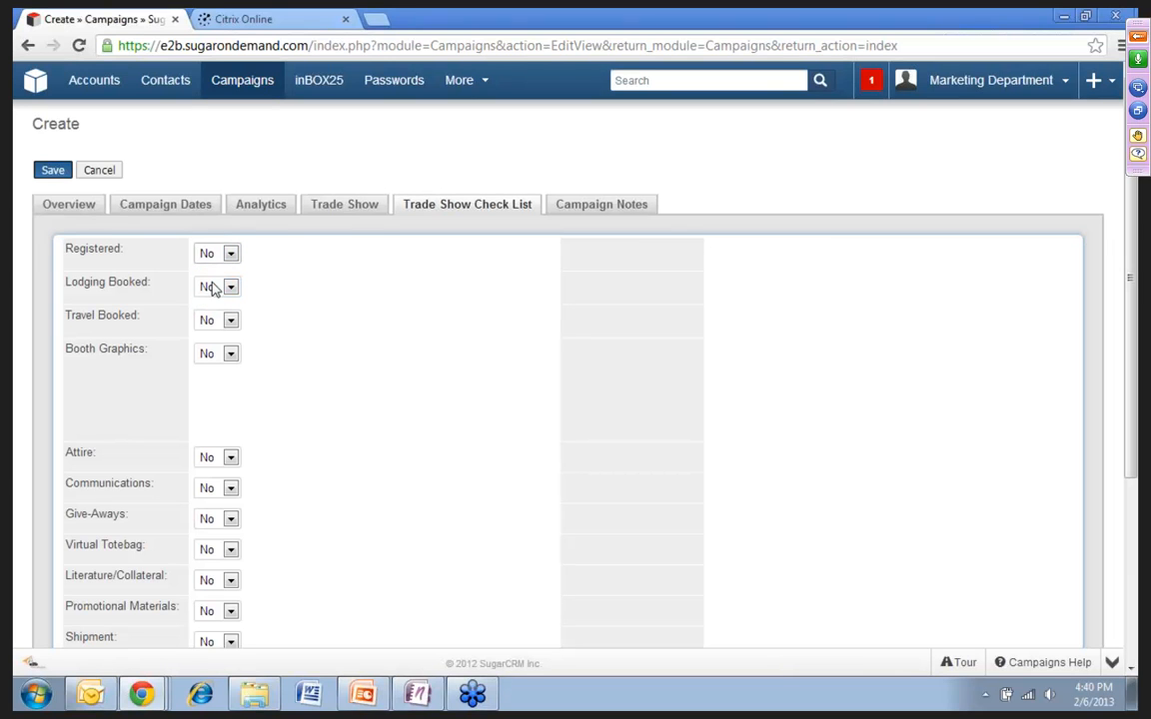
left_click(212, 287)
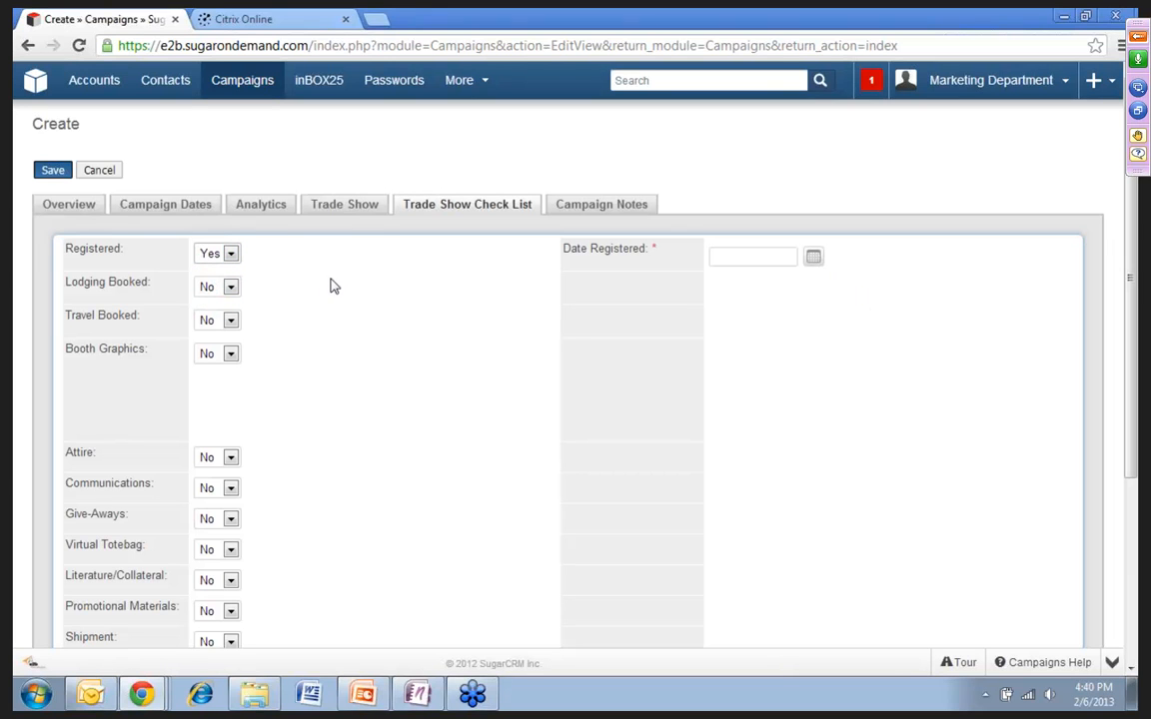
left_click(230, 287)
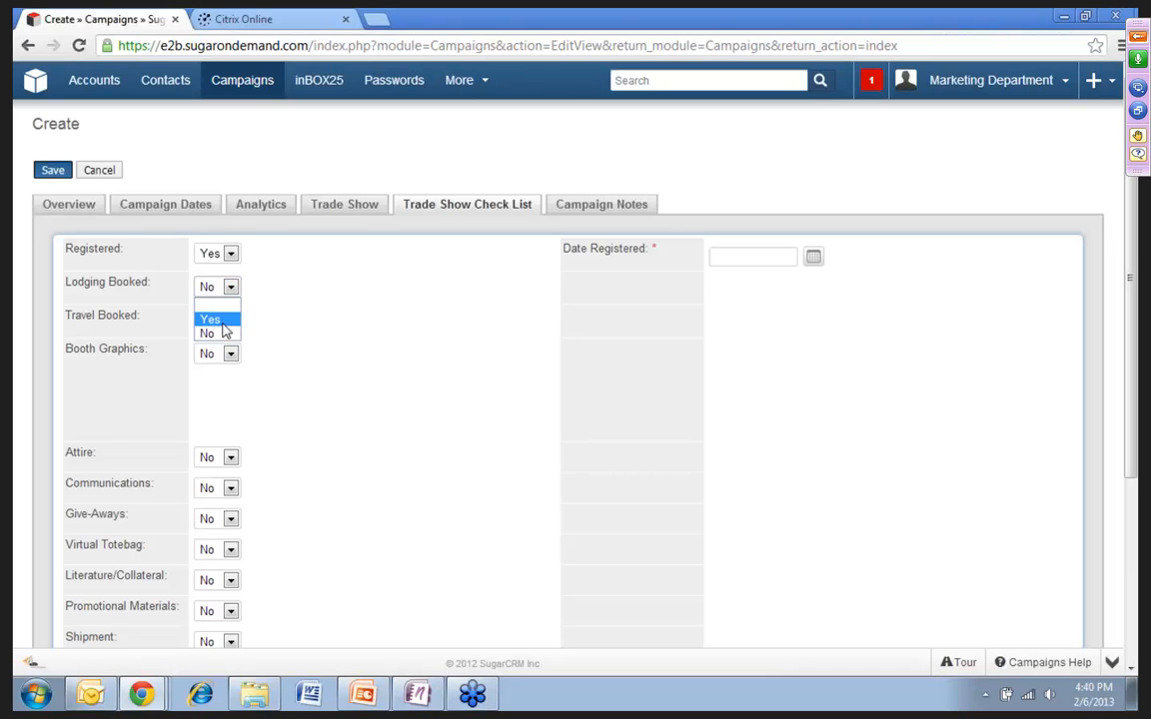
left_click(212, 321)
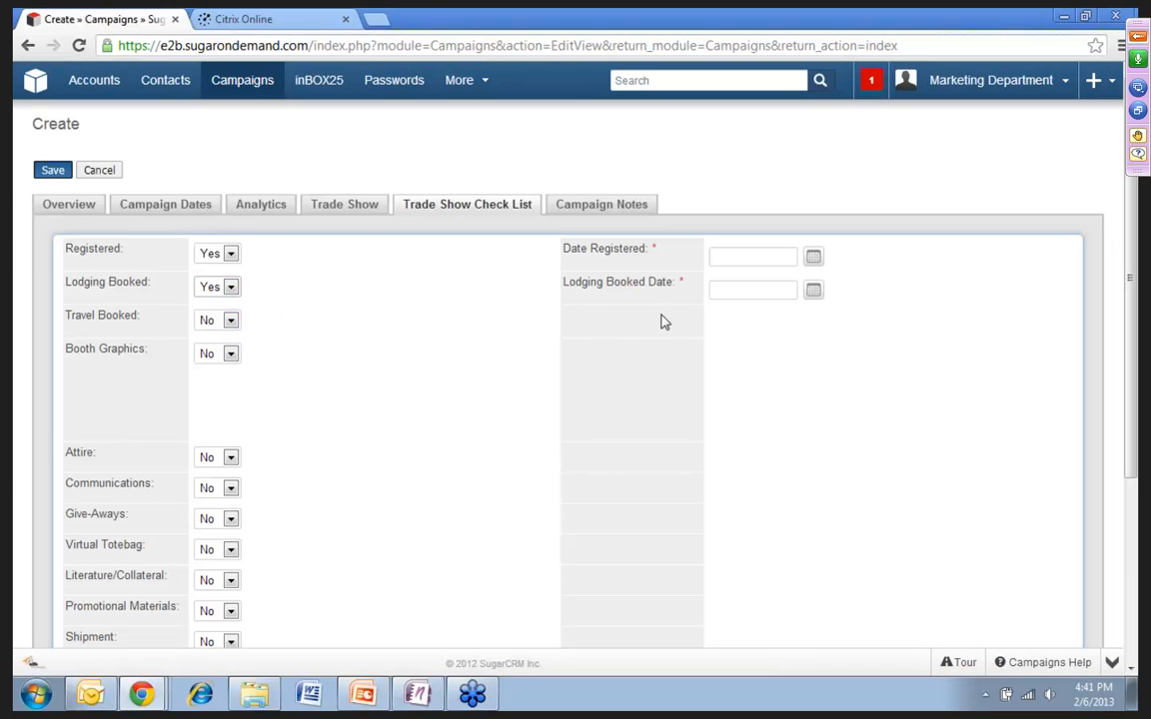
Step: Set Attire and Literature/Collateral to Yes in the trade show check list
scroll(259, 349, "down", 2)
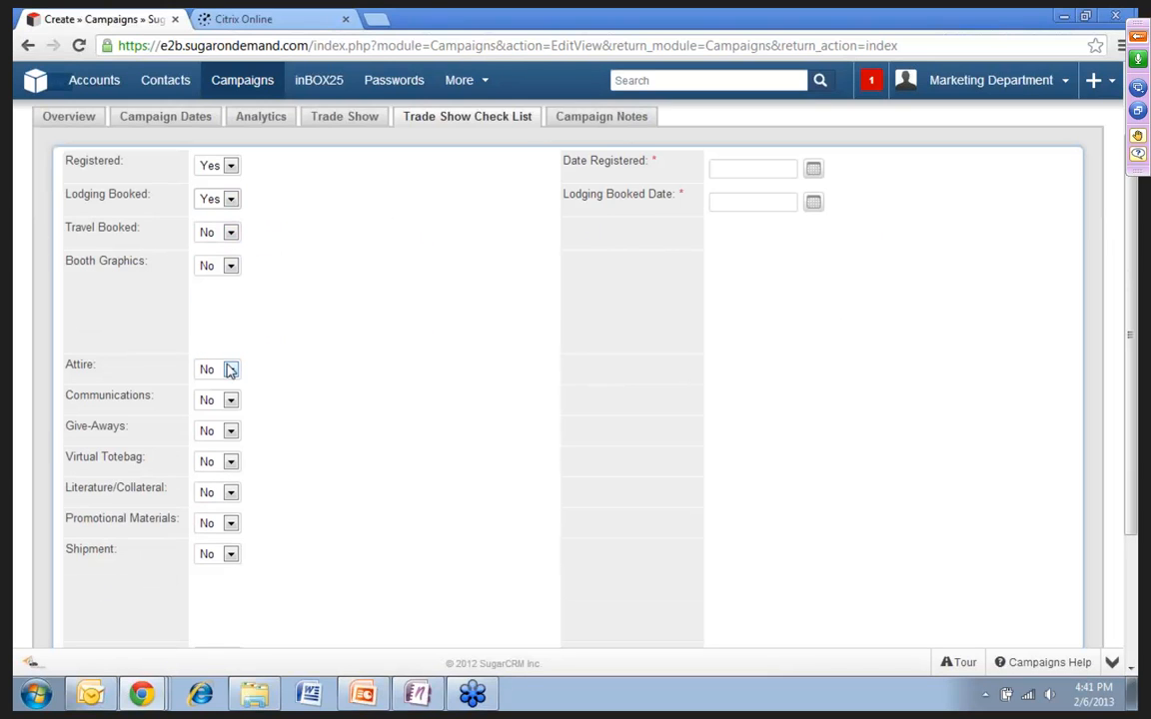
left_click(230, 370)
left_click(214, 401)
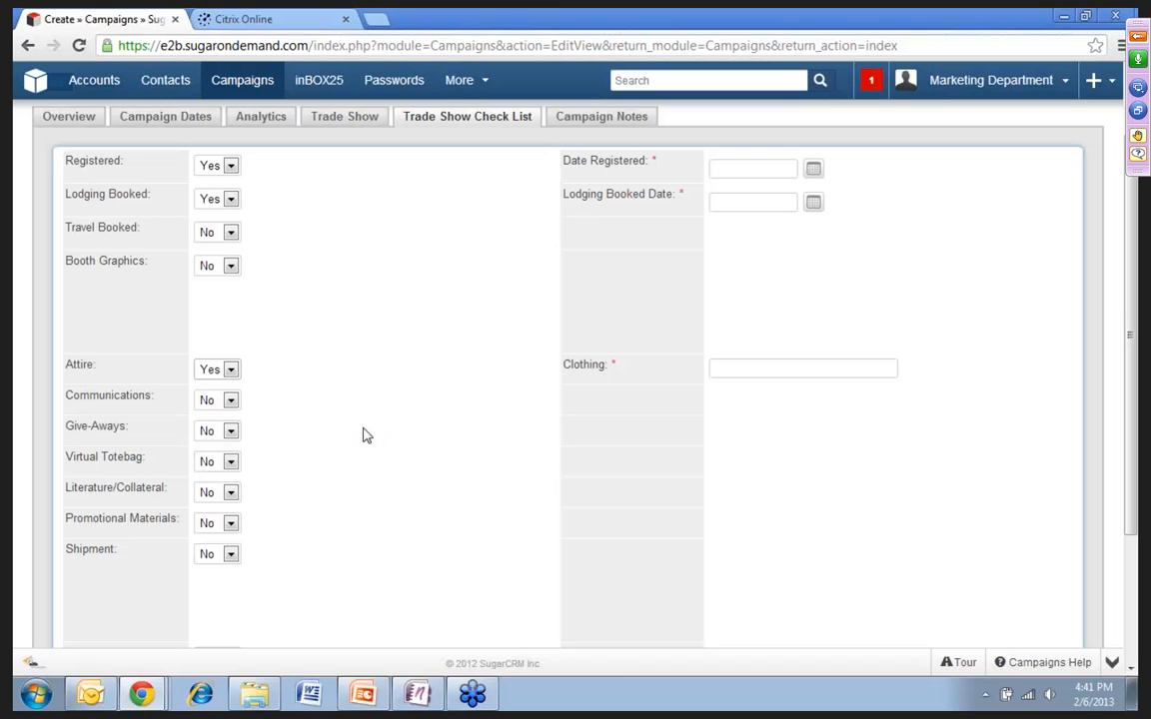
left_click(231, 494)
left_click(252, 505)
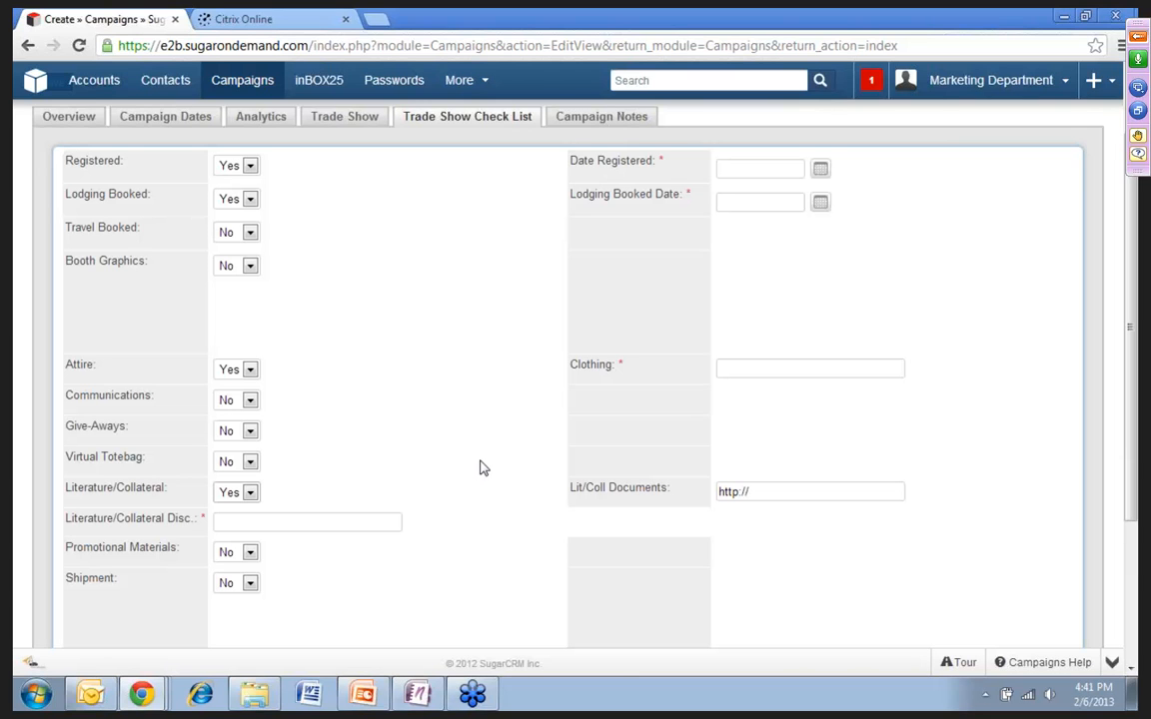
Step: Set Shipment to Yes, with UPS as the shipment method and Floor Pads and Graphics as the contents
scroll(430, 530, "down", 1)
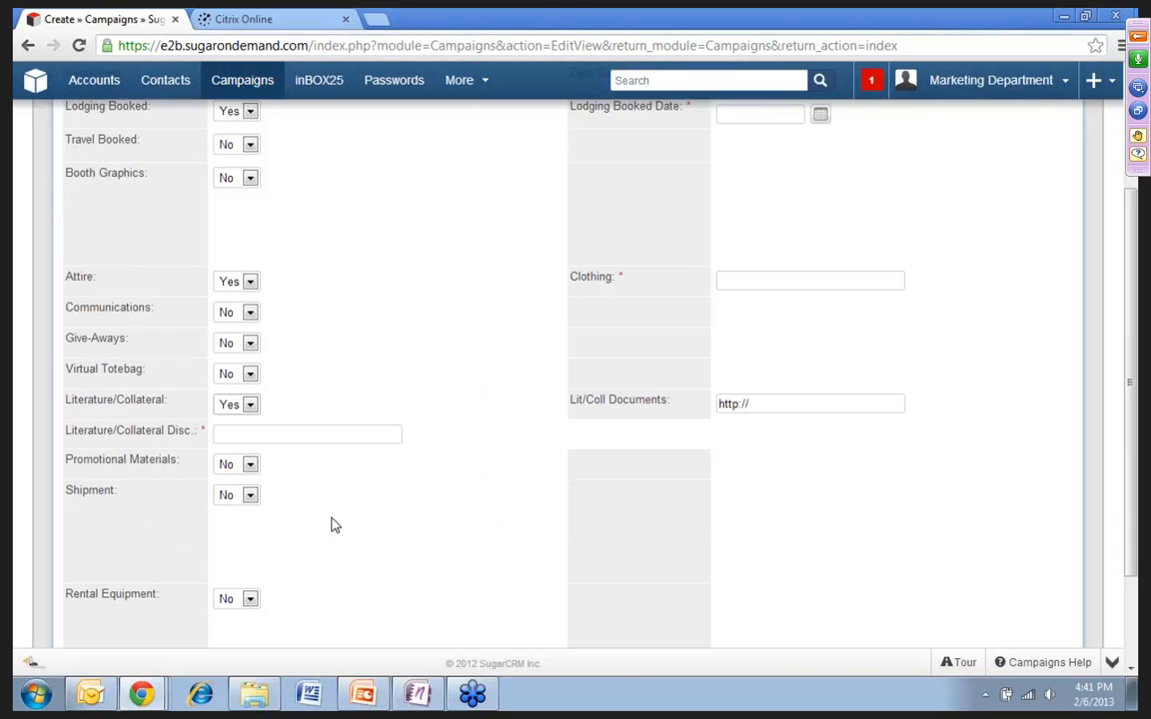
left_click(249, 495)
left_click(230, 527)
scroll(418, 500, "down", 1)
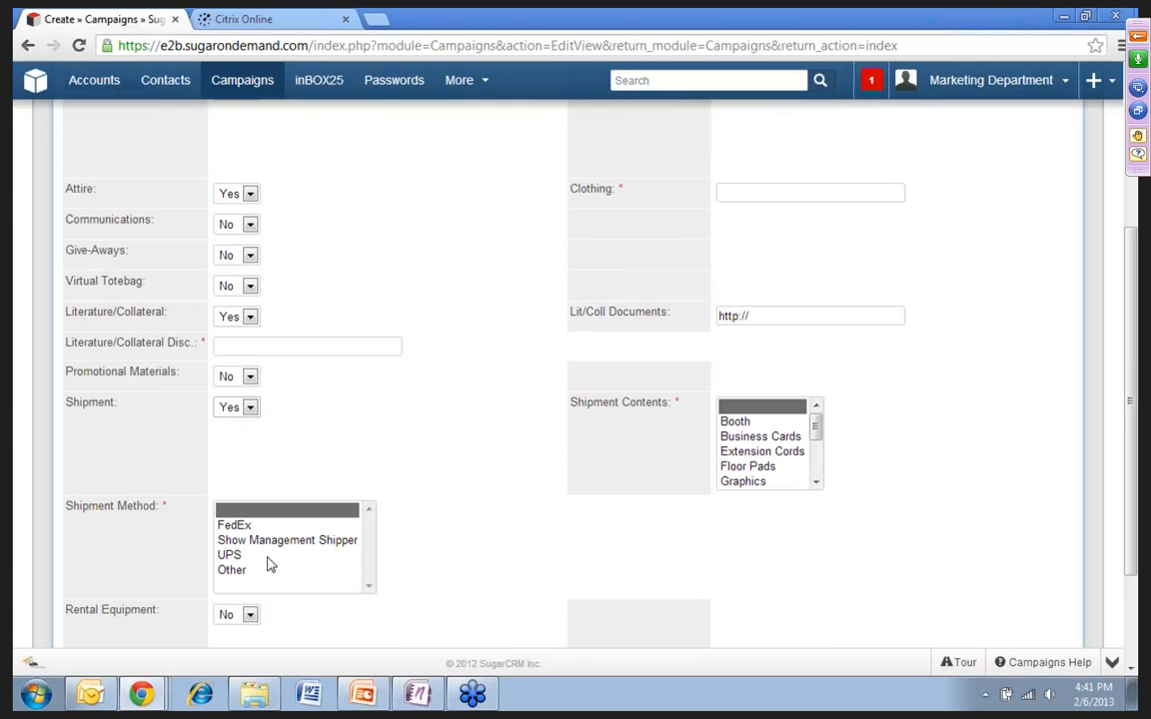
left_click(231, 555)
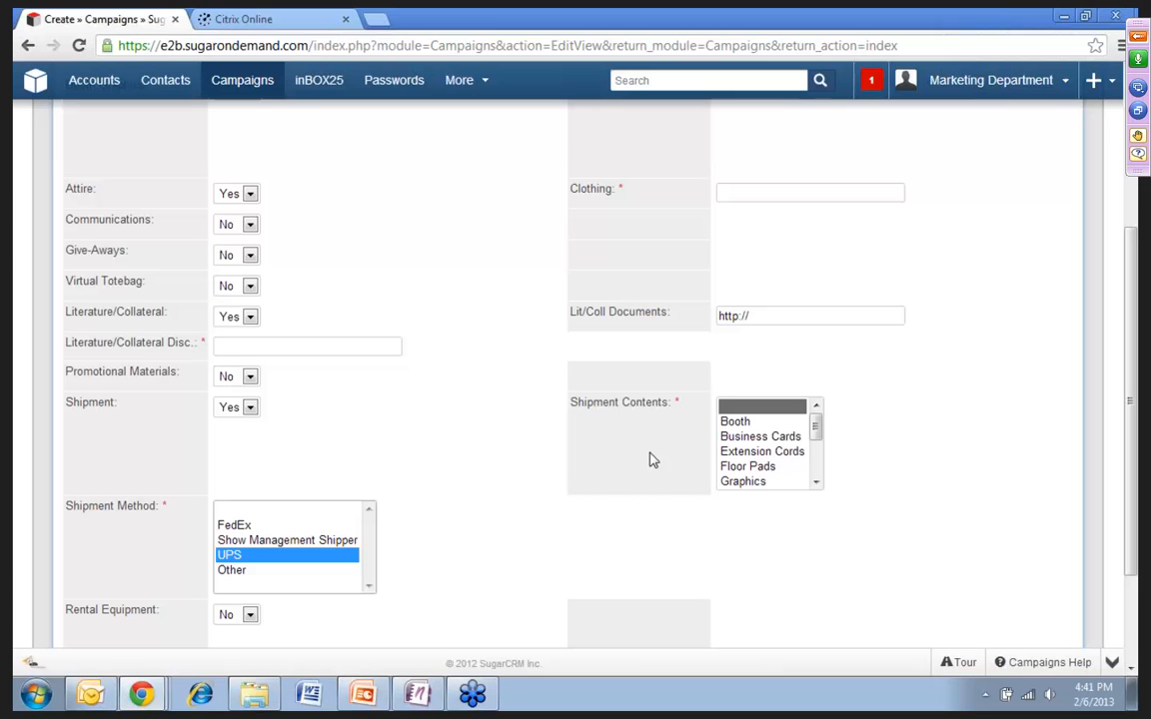
left_click(754, 468)
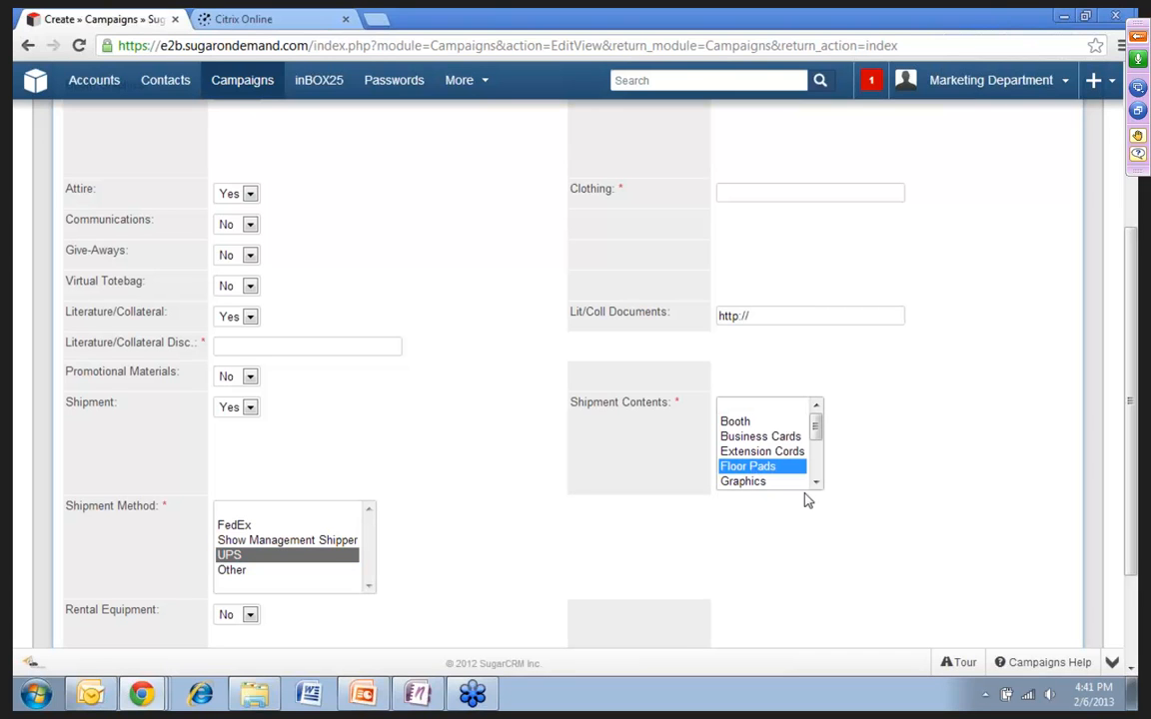
left_click(761, 482, "ctrl")
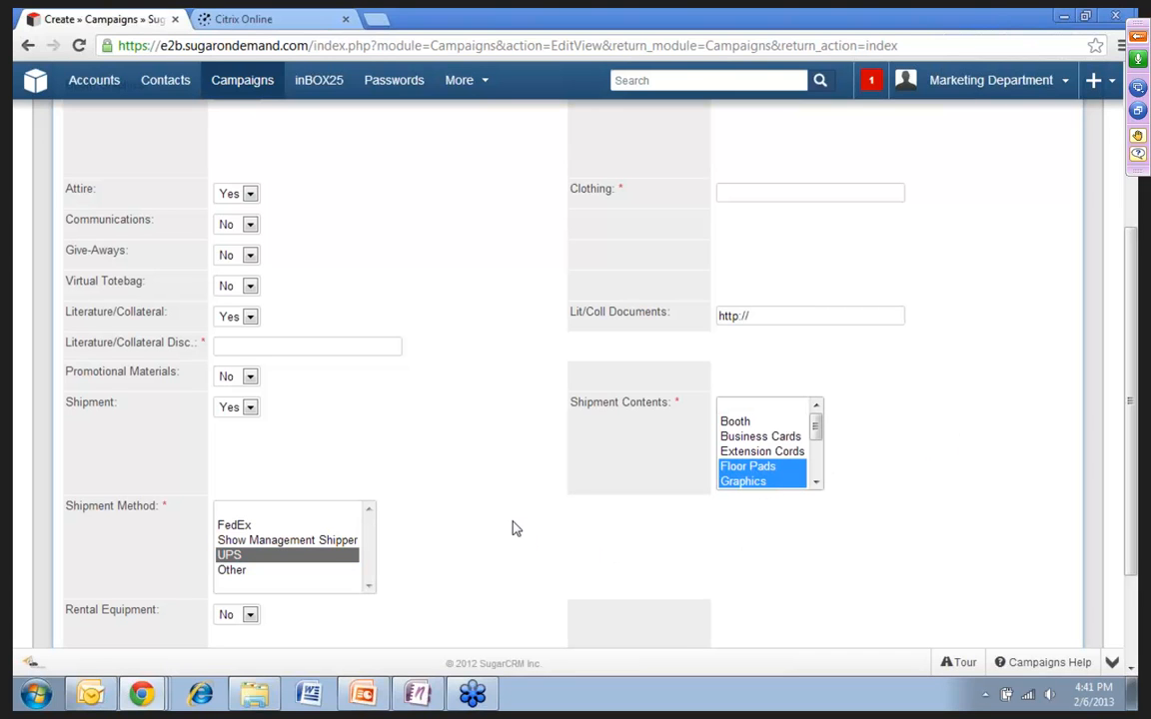
Step: Set Rental Equipment to Yes in the trade show check list
scroll(513, 529, "down", 2)
left_click(249, 468)
left_click(230, 501)
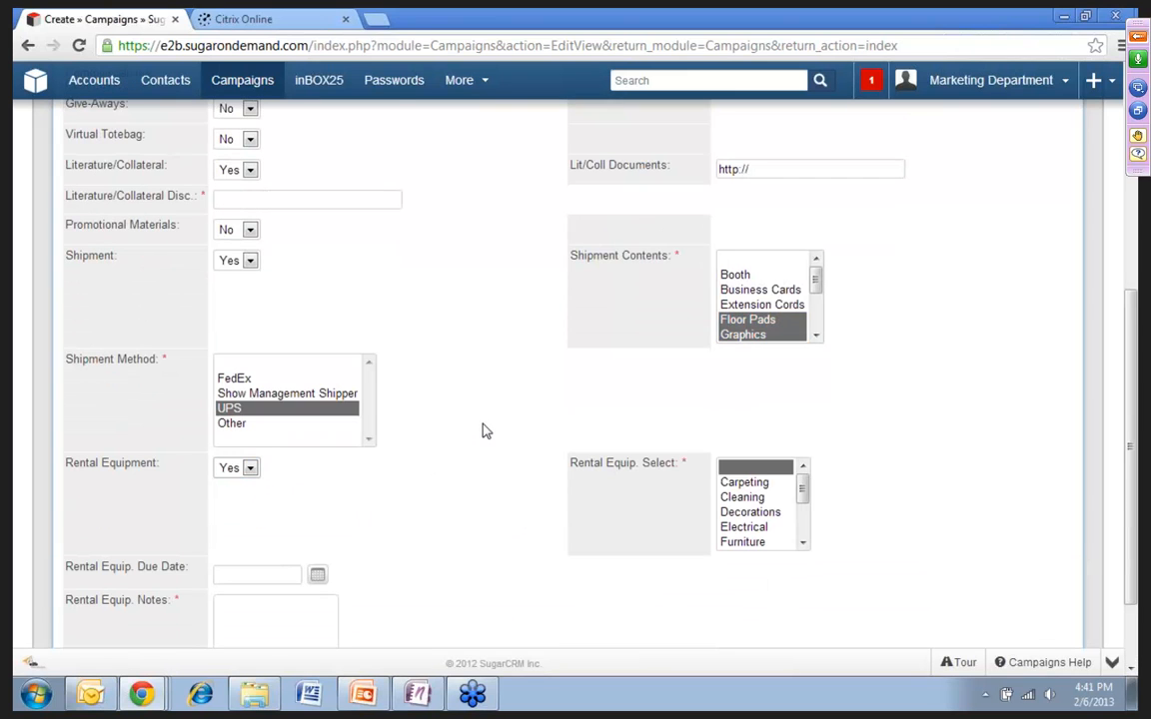
scroll(482, 430, "down", 1)
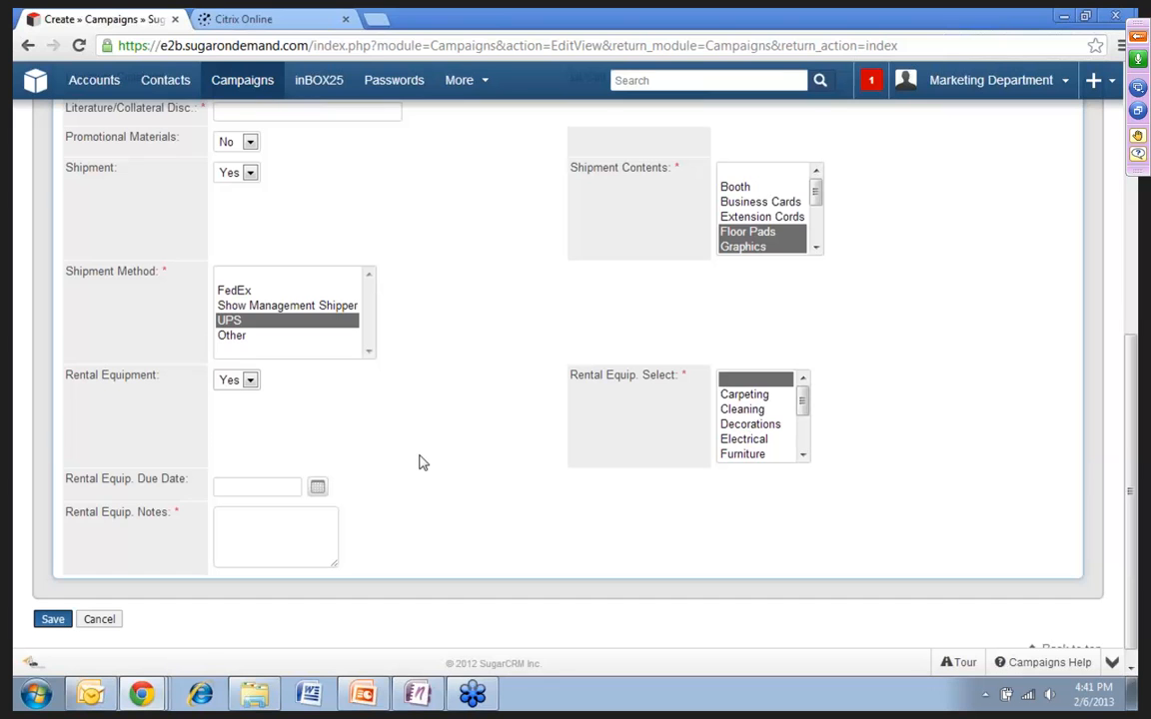
Step: Enter "dghdf" as the campaign notes and leave the new campaign without saving it
scroll(403, 482, "up", 2)
scroll(418, 471, "up", 4)
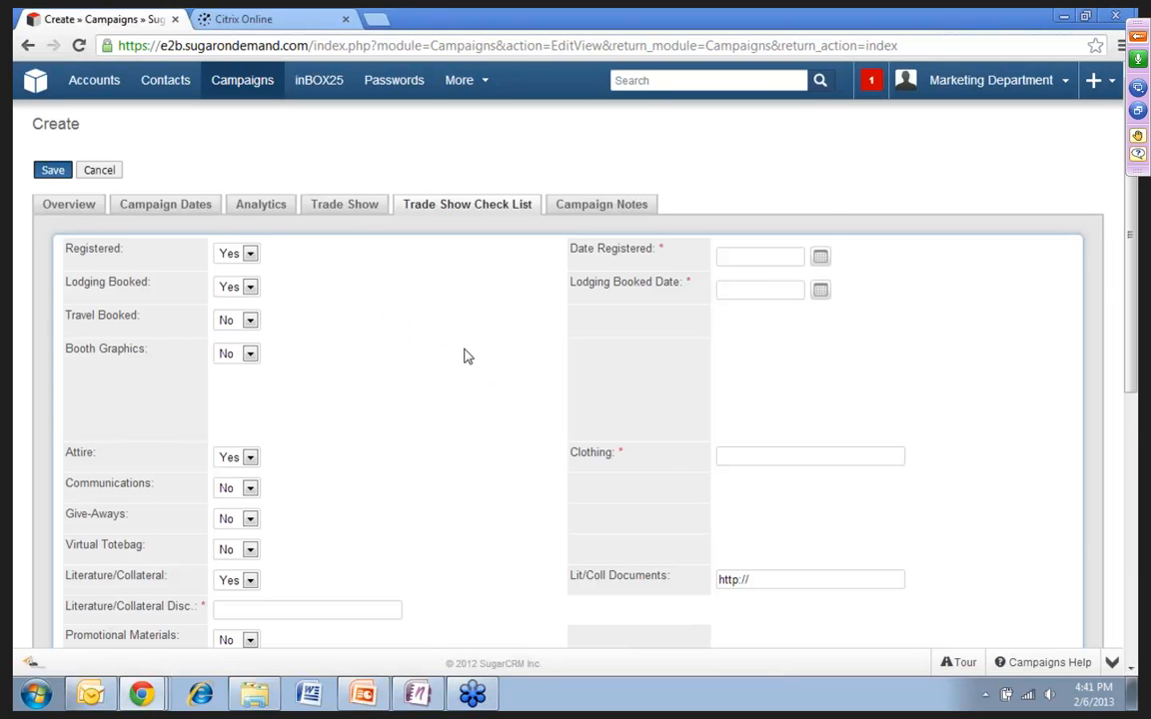
scroll(467, 357, "down", 1)
scroll(467, 357, "down", 3)
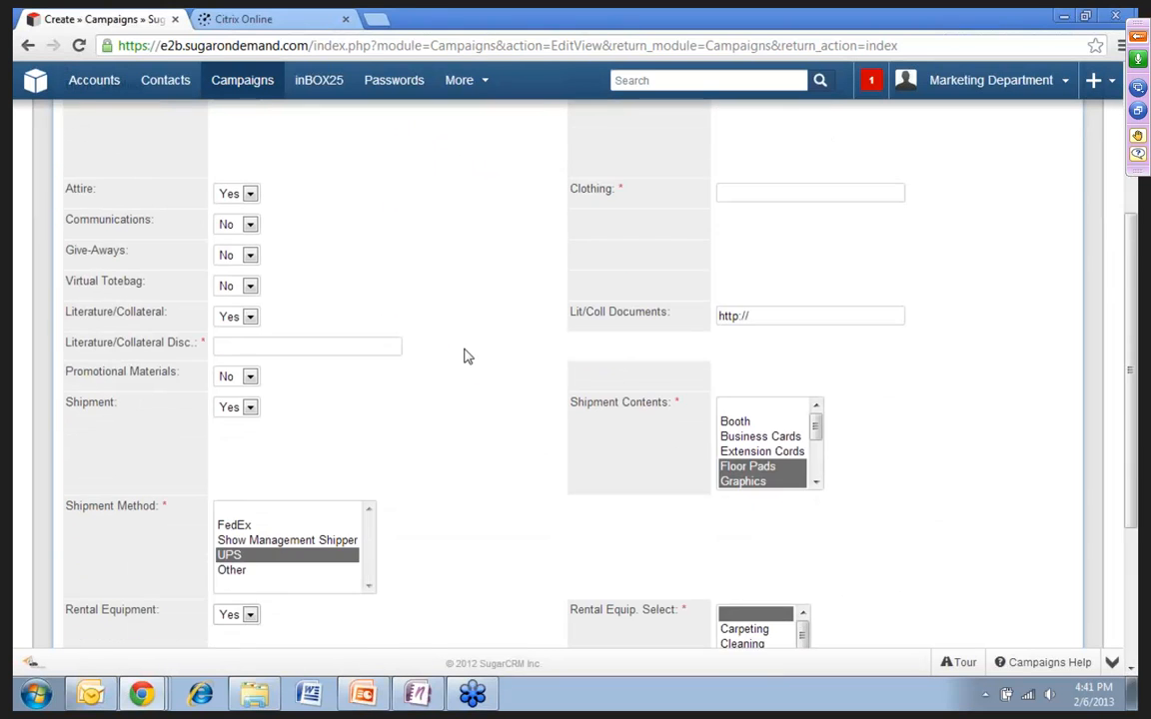
scroll(520, 287, "up", 3)
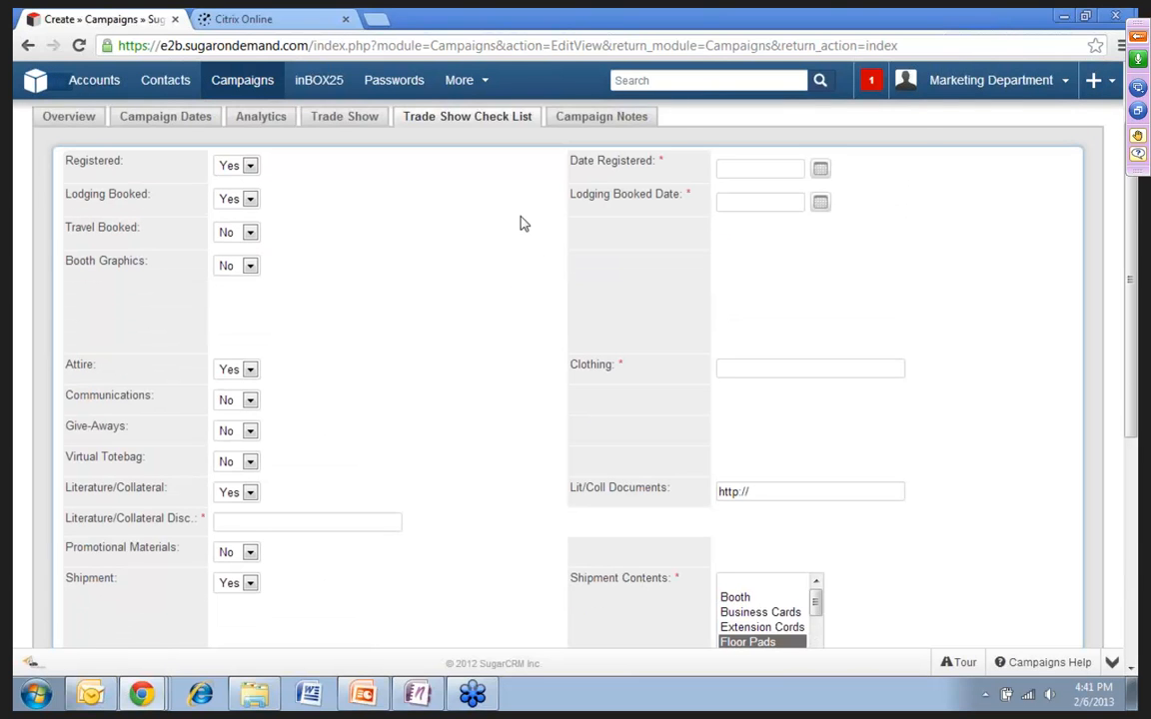
scroll(519, 220, "up", 1)
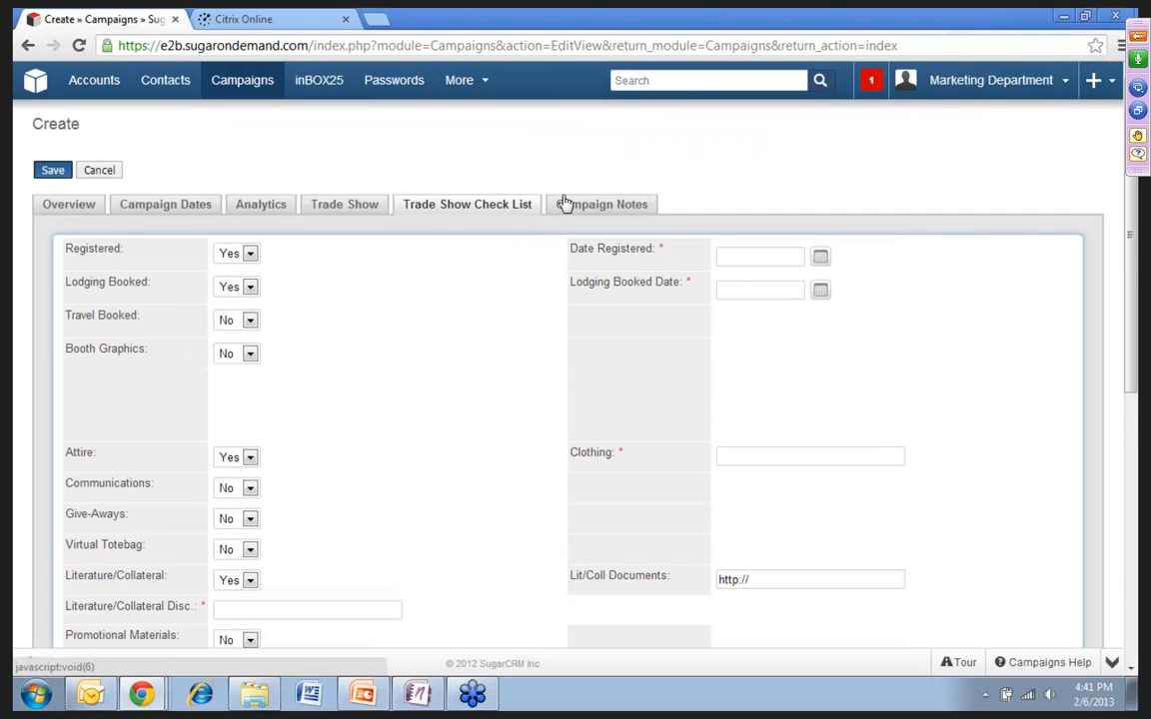
left_click(619, 210)
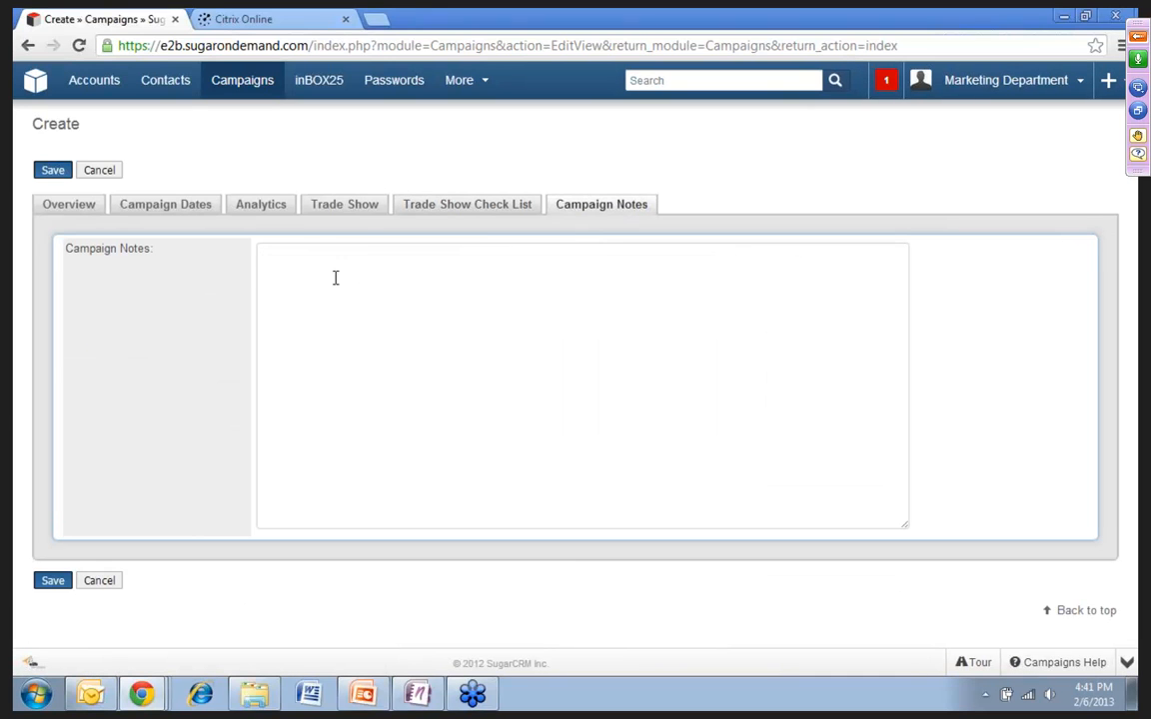
left_click(307, 259)
type("dghdf")
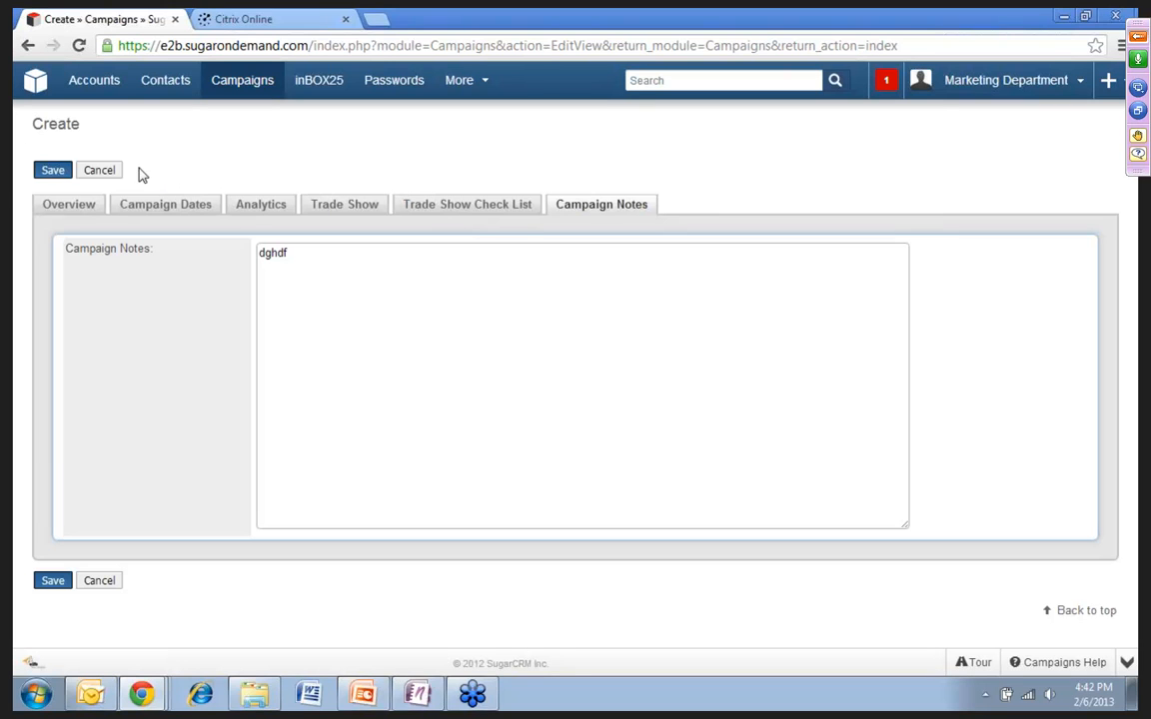
left_click(108, 173)
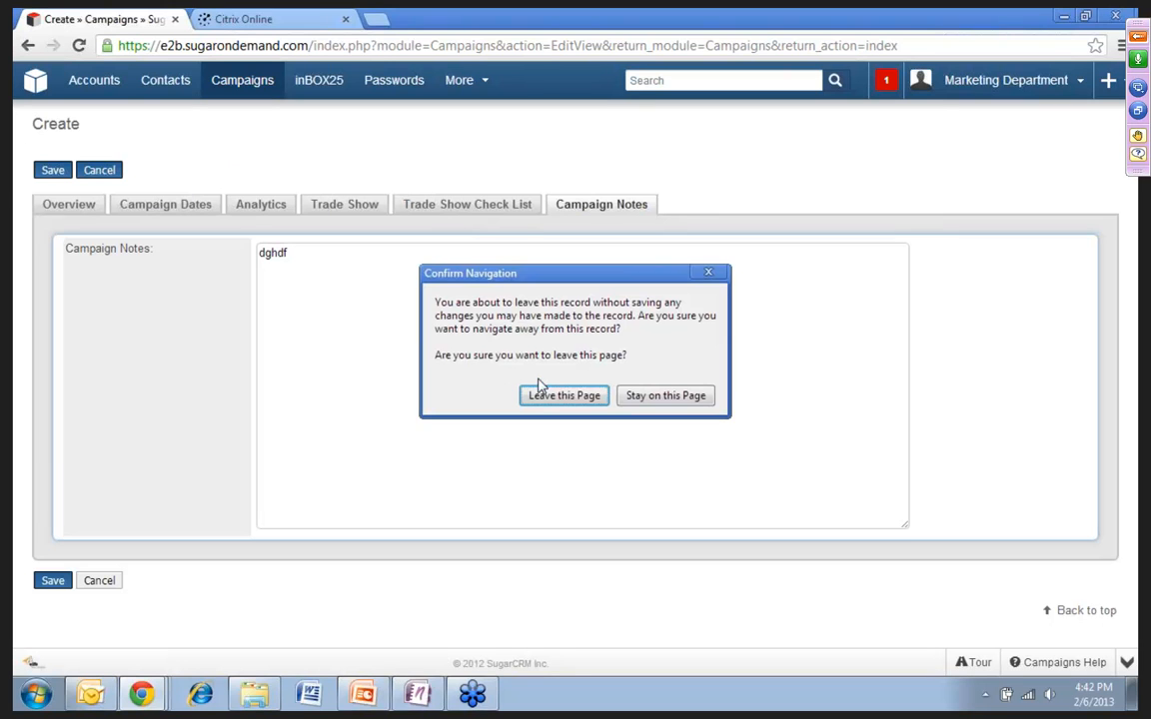
left_click(549, 401)
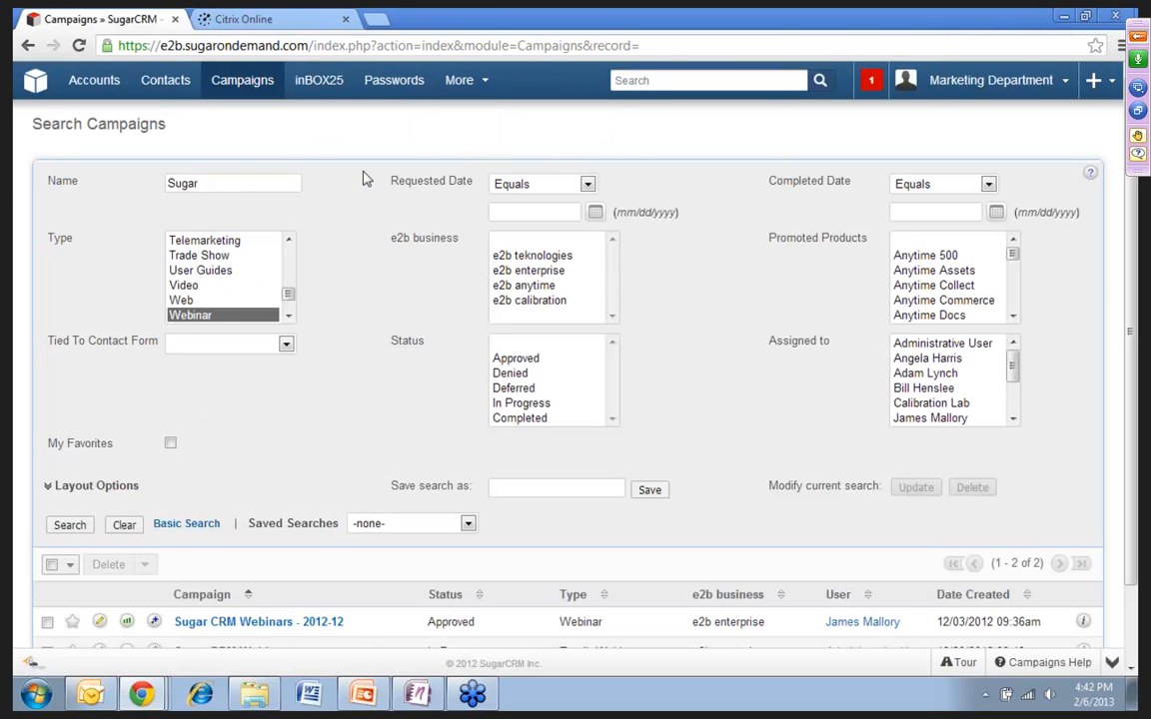
Step: Clear the campaign search criteria and list all campaigns
scroll(342, 188, "down", 1)
scroll(342, 188, "up", 1)
left_click(122, 526)
left_click(68, 527)
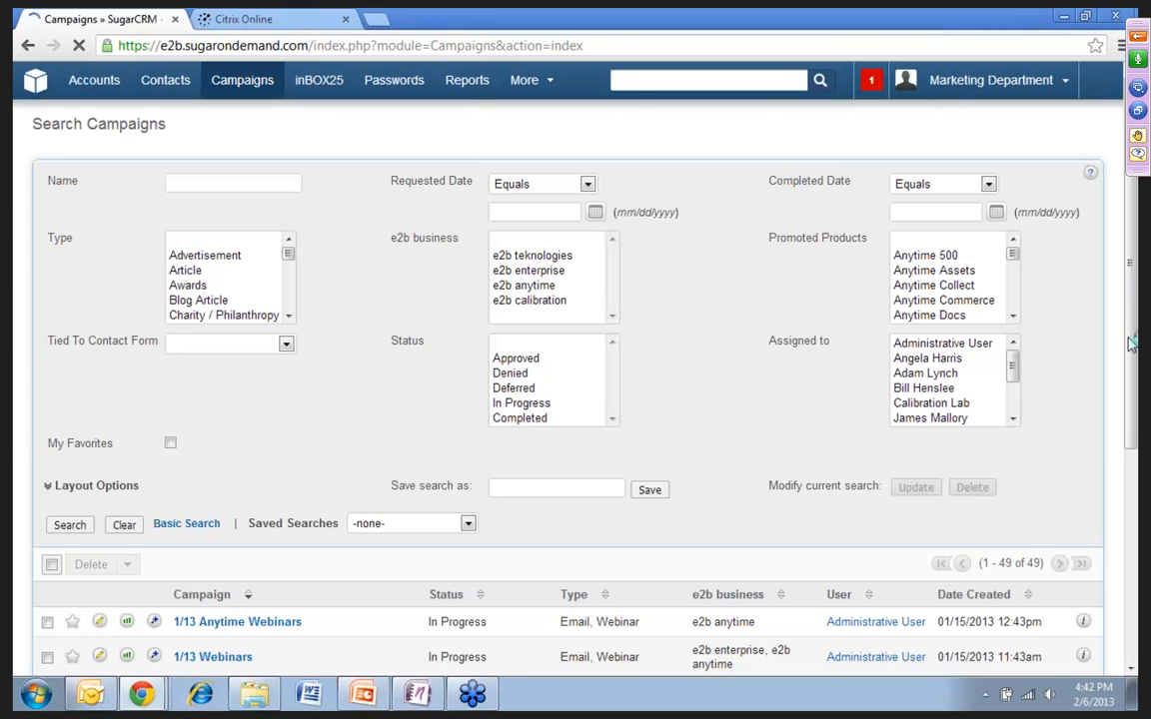
scroll(856, 323, "down", 10)
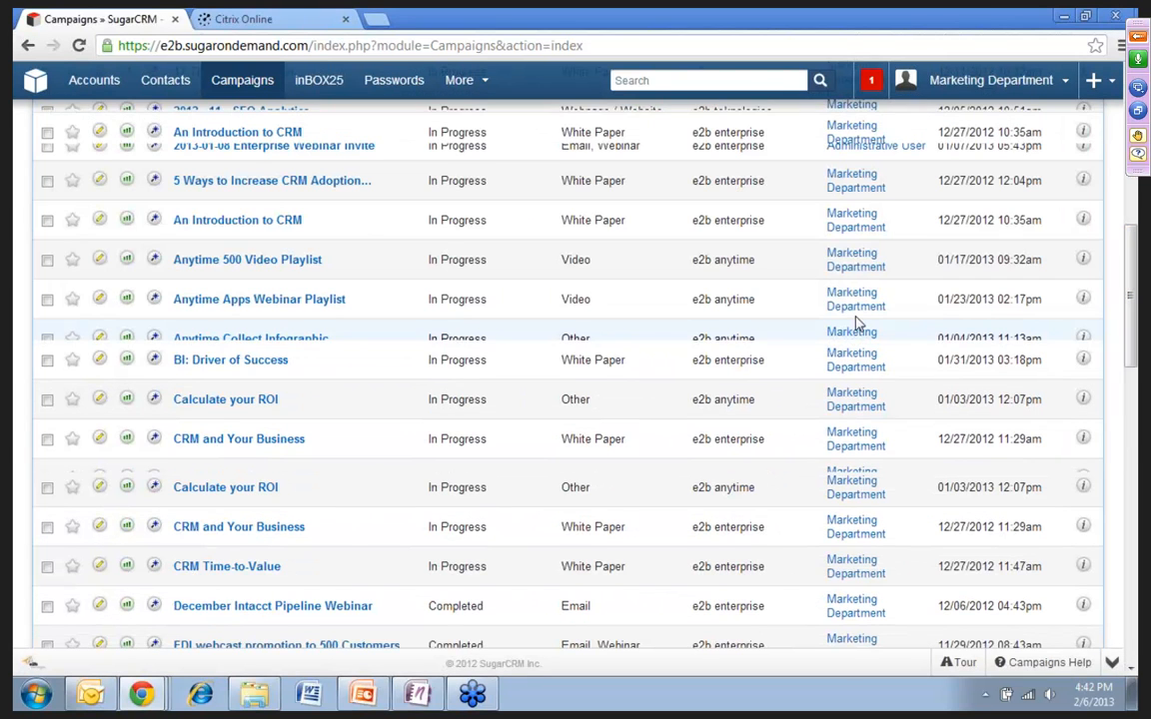
scroll(647, 333, "up", 10)
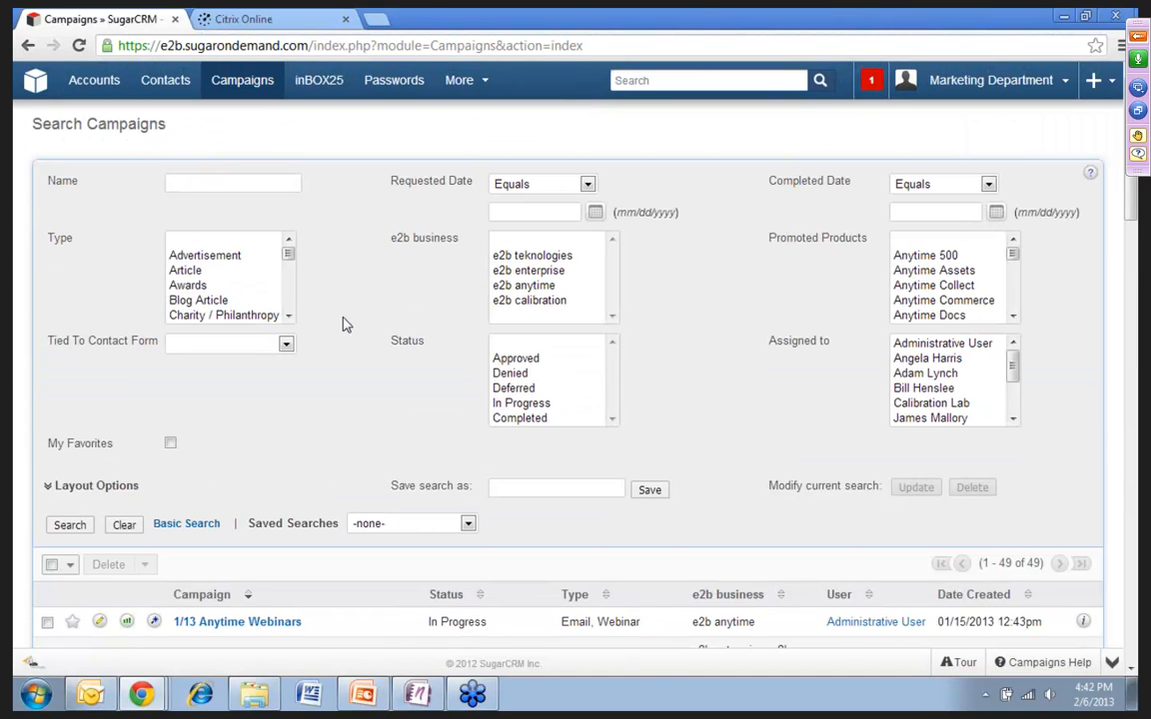
Step: Search for campaigns of type Webinar with "%sugar" as the name
left_click_drag(290, 257, 290, 300)
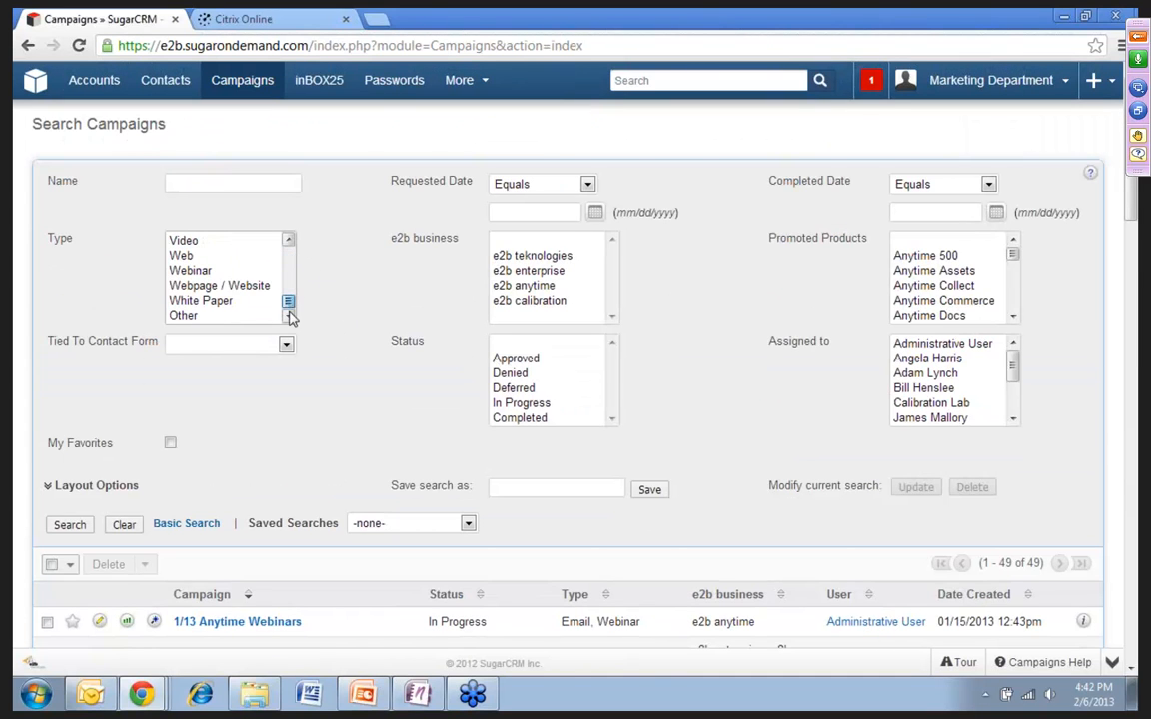
left_click(209, 271)
left_click(241, 183)
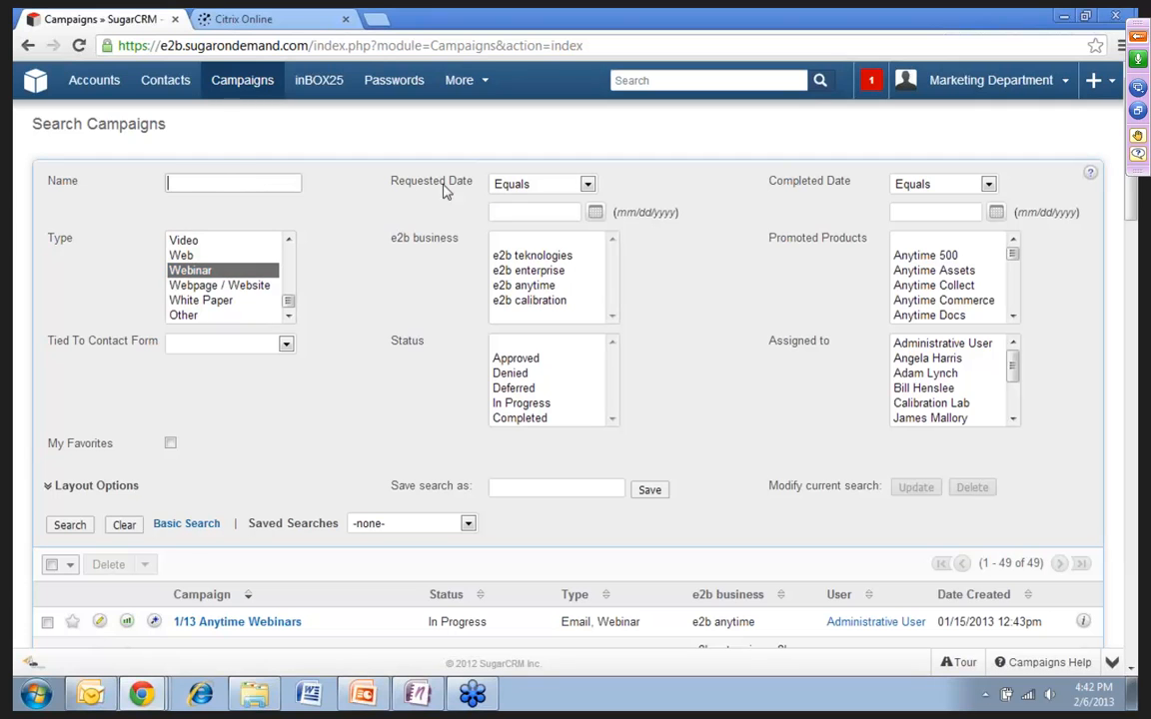
type("%sugar")
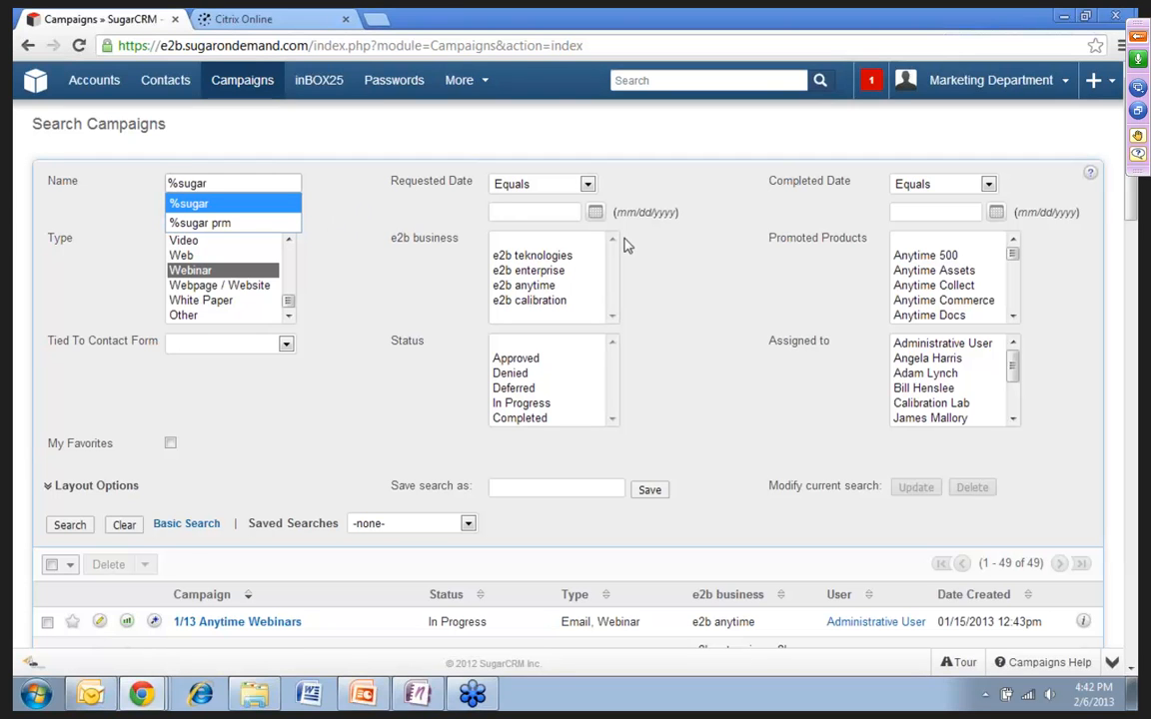
left_click(70, 527)
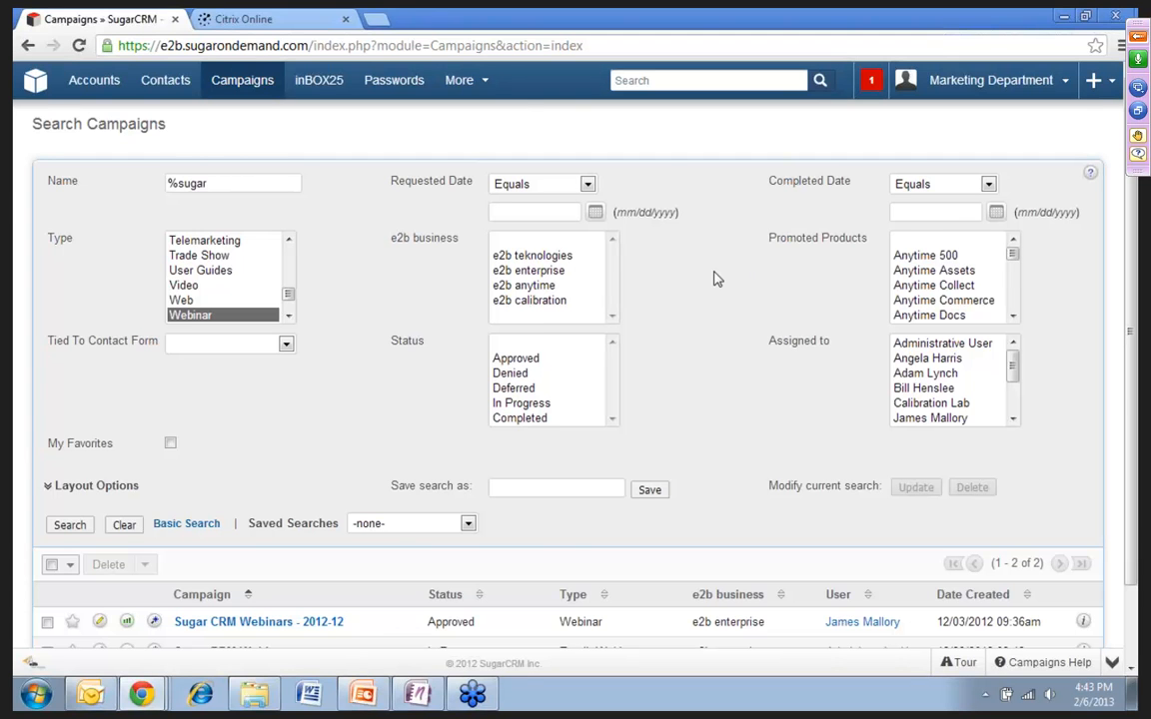
scroll(713, 278, "down", 2)
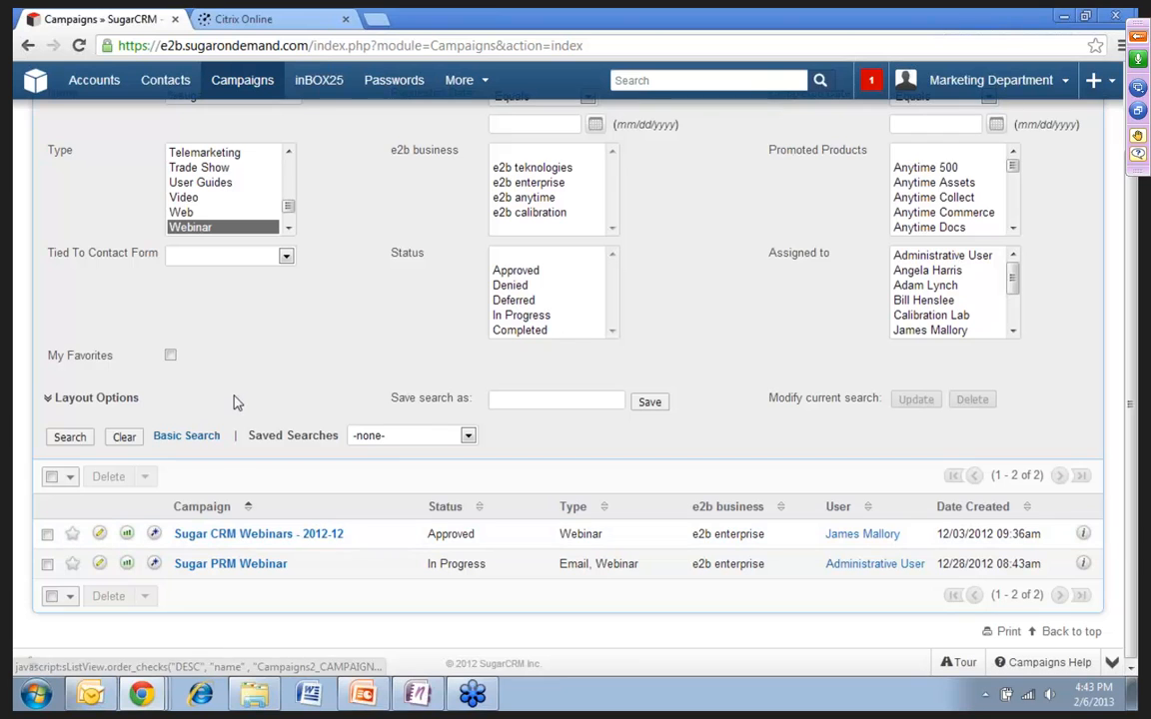
scroll(284, 540, "down", 1)
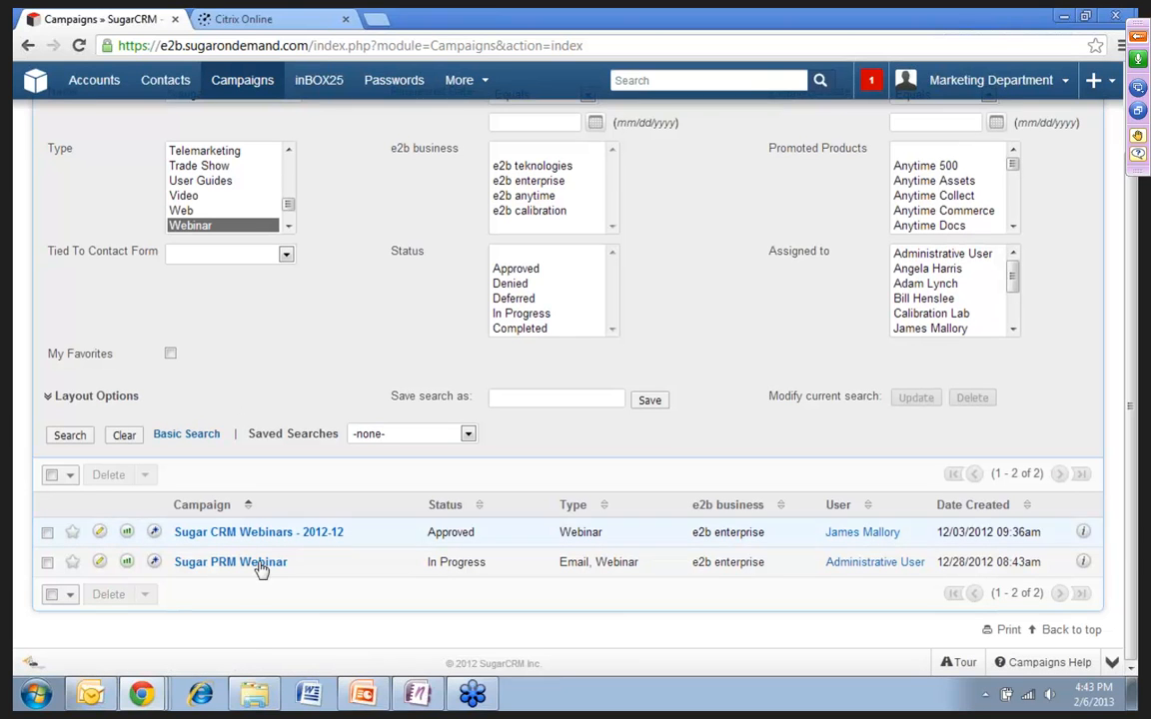
Step: View the Sugar PRM Webinar campaign's linked webinar record, SugarCRM PRM - 1/13, and its published blog article
left_click(249, 564)
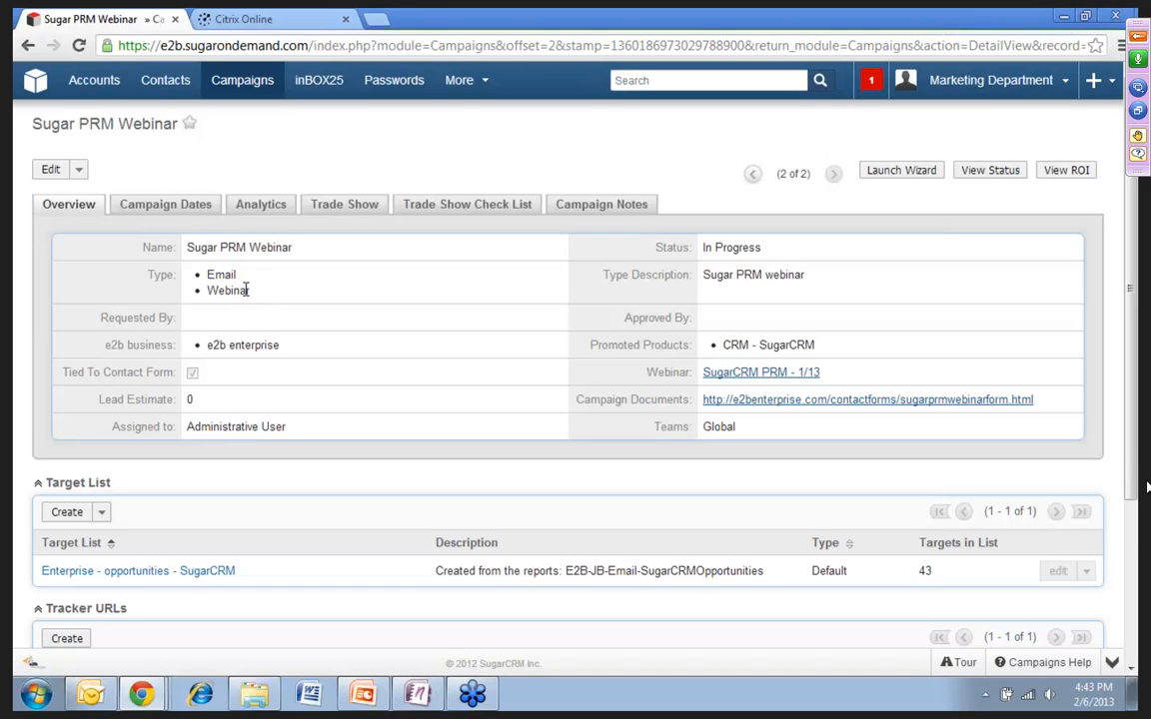
left_click(771, 377)
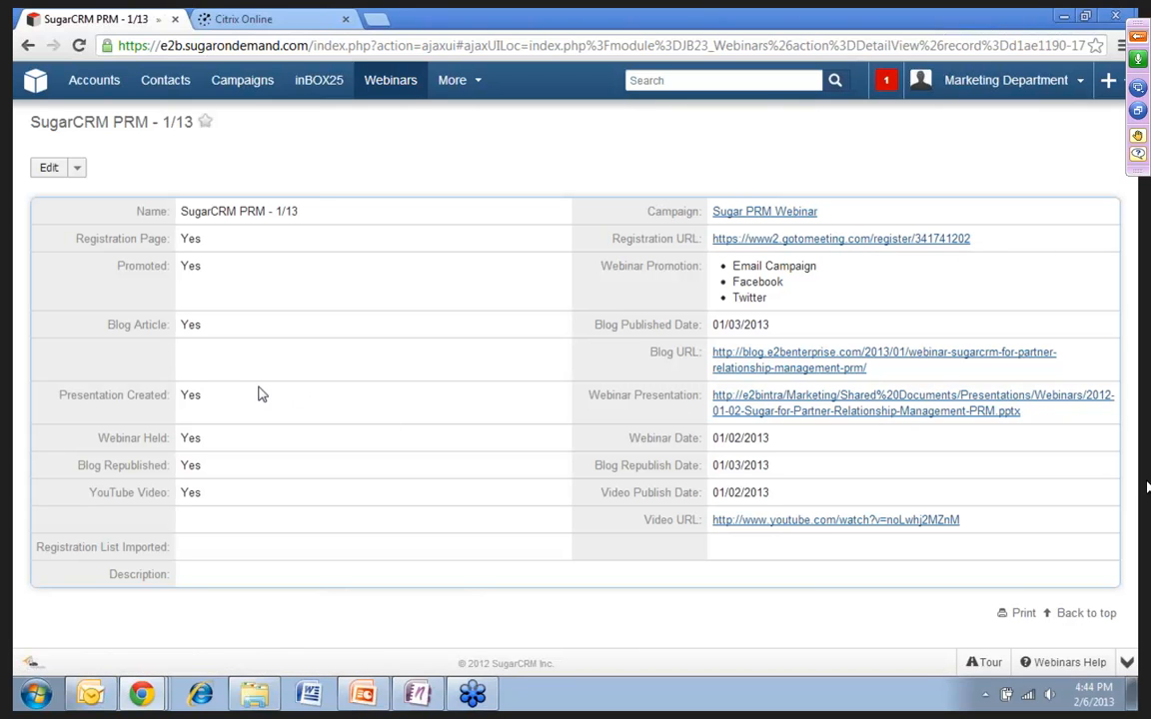
left_click(790, 365)
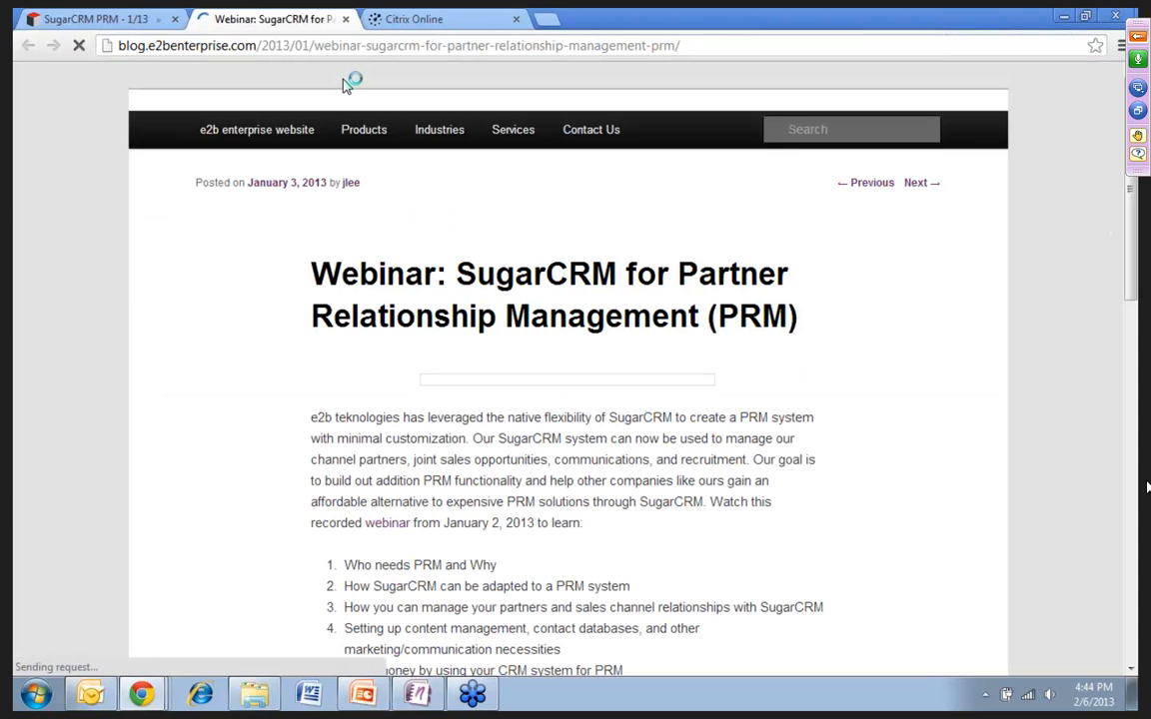
scroll(904, 278, "down", 1)
key("ctrl+shift+Tab")
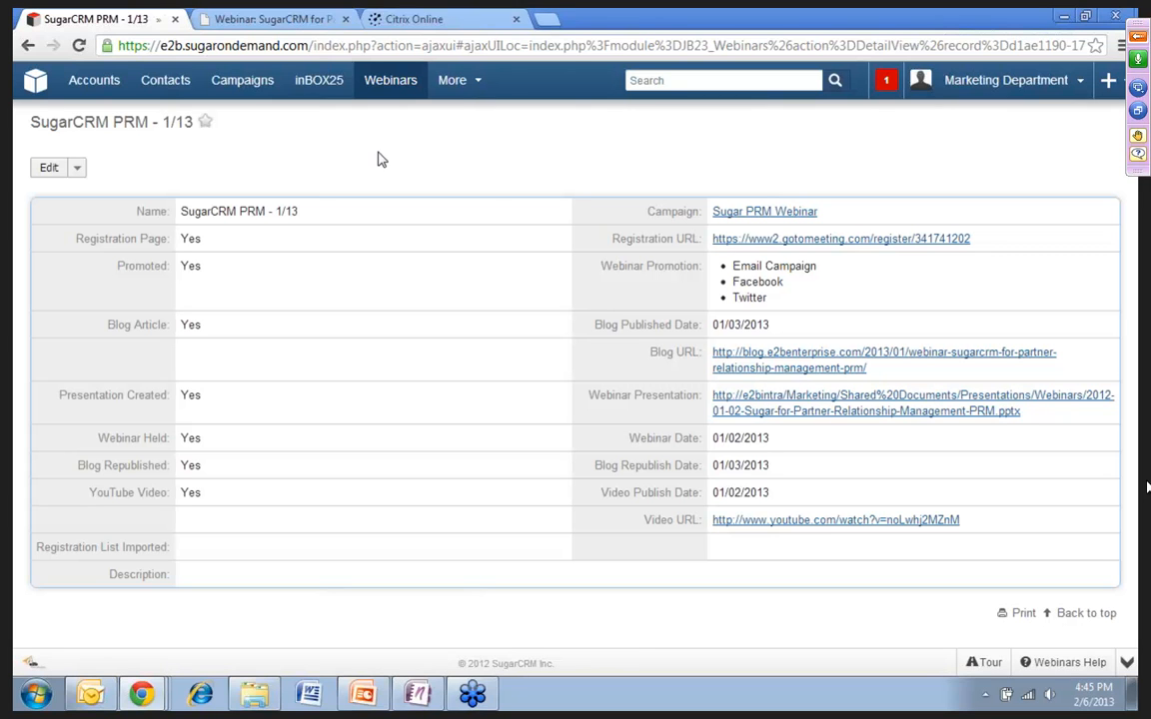
Step: Start a new Rows and Columns report based on the Contacts module
left_click(458, 84)
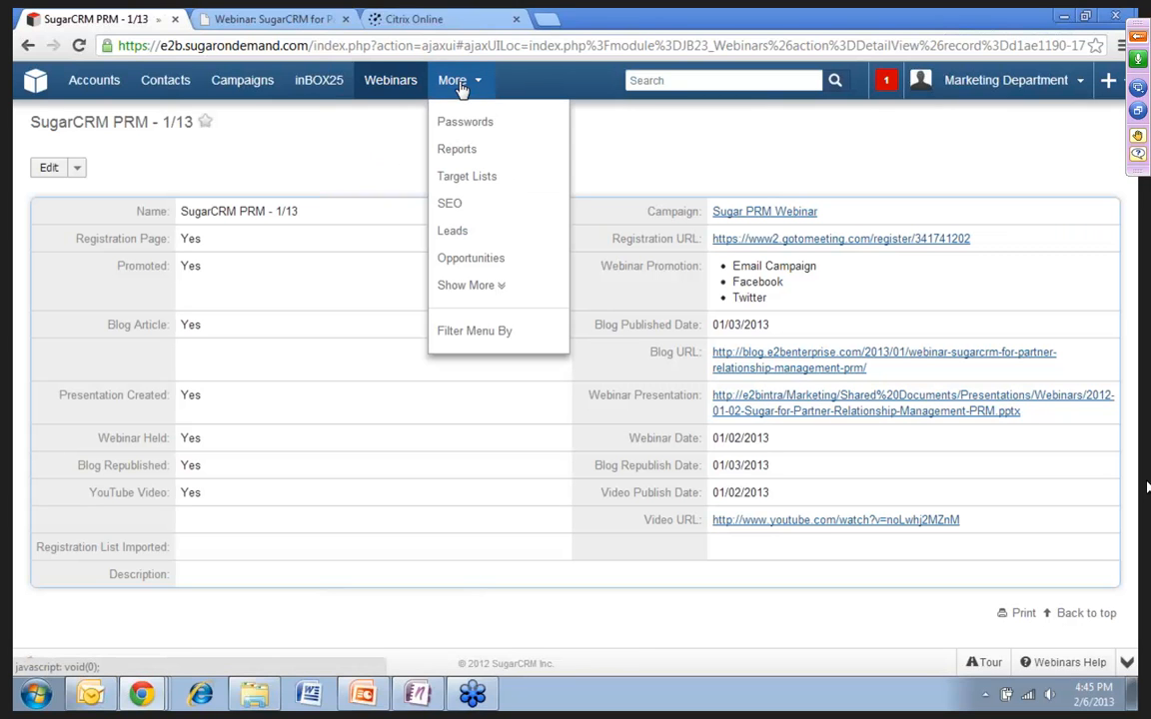
left_click(463, 148)
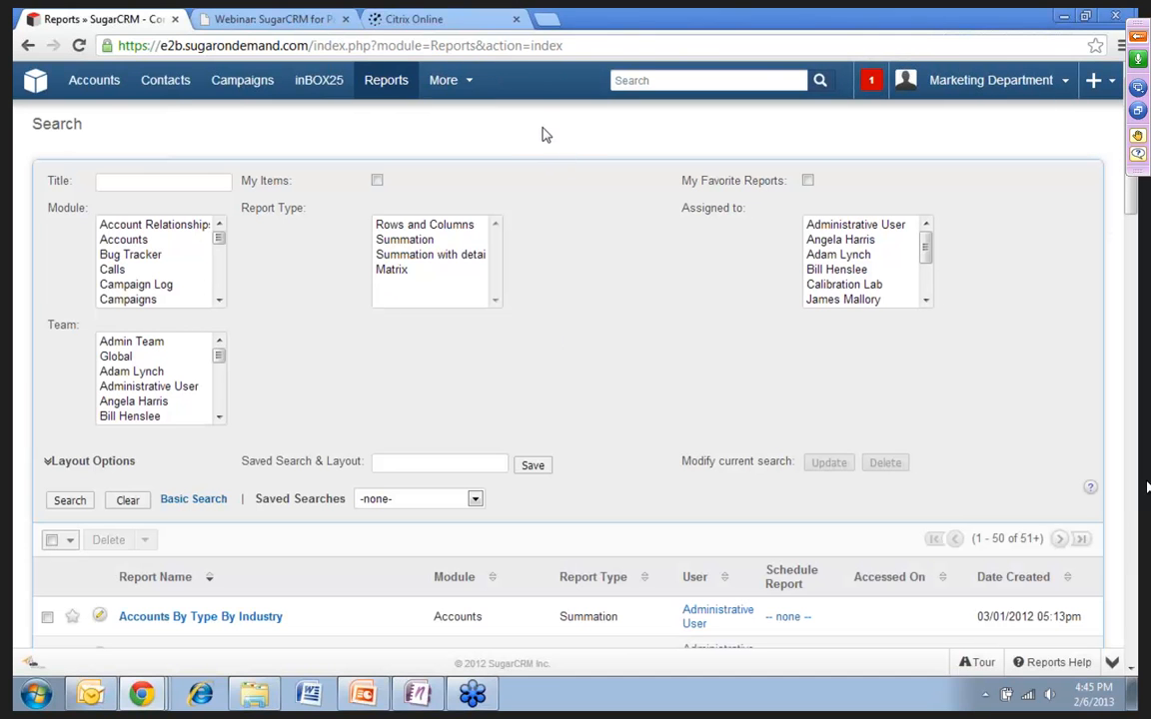
mouse_move(399, 82)
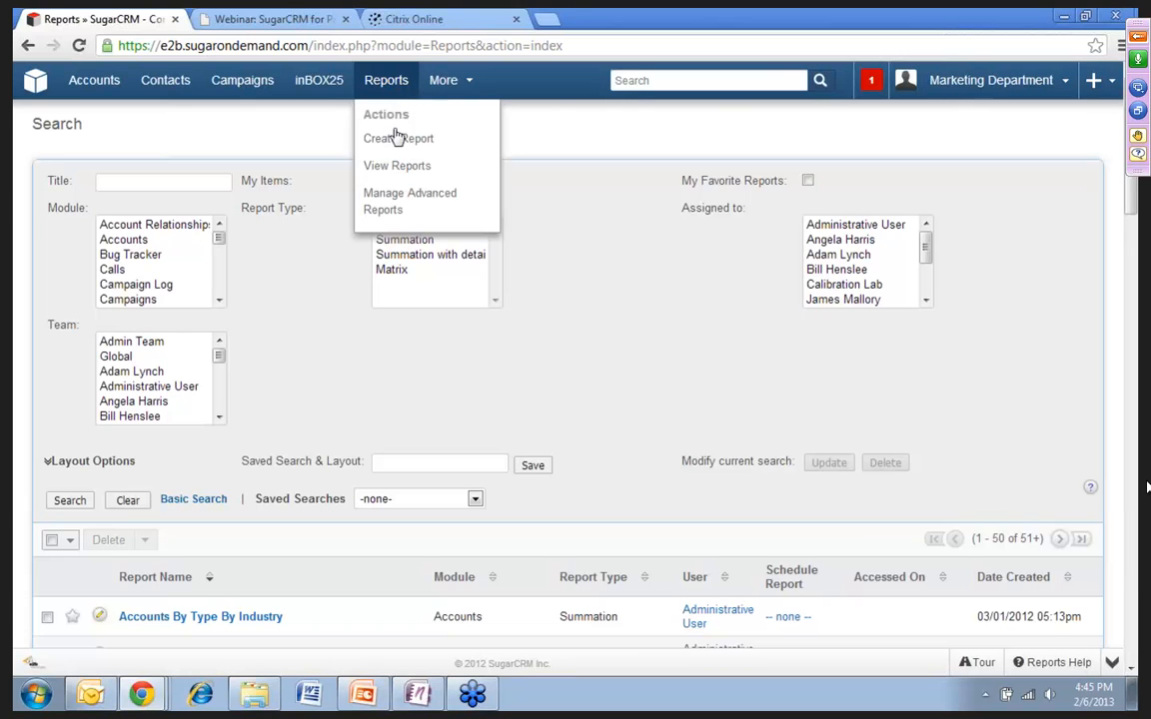
left_click(397, 138)
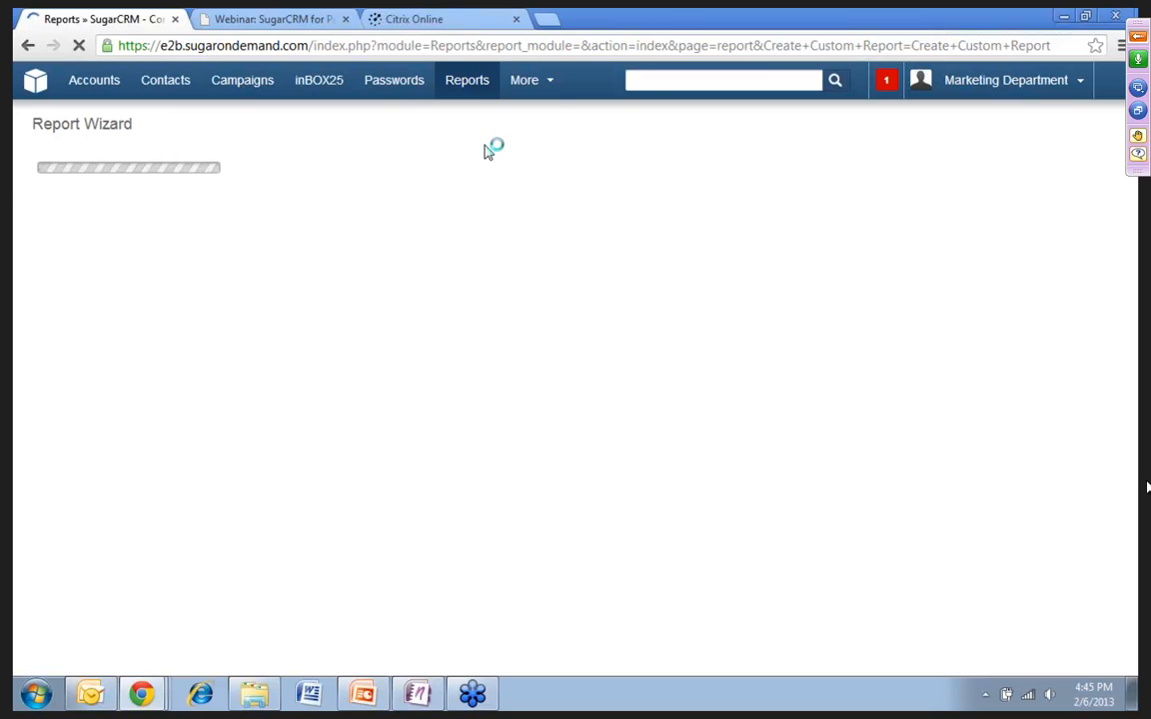
mouse_move(390, 104)
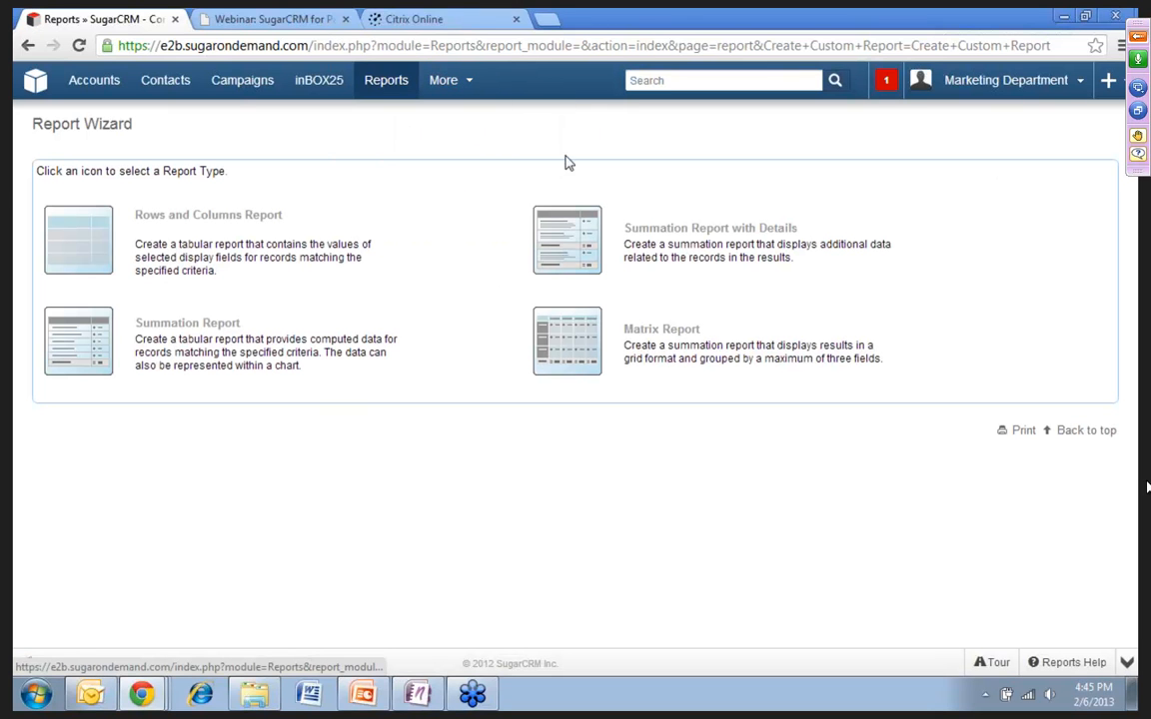
left_click(88, 244)
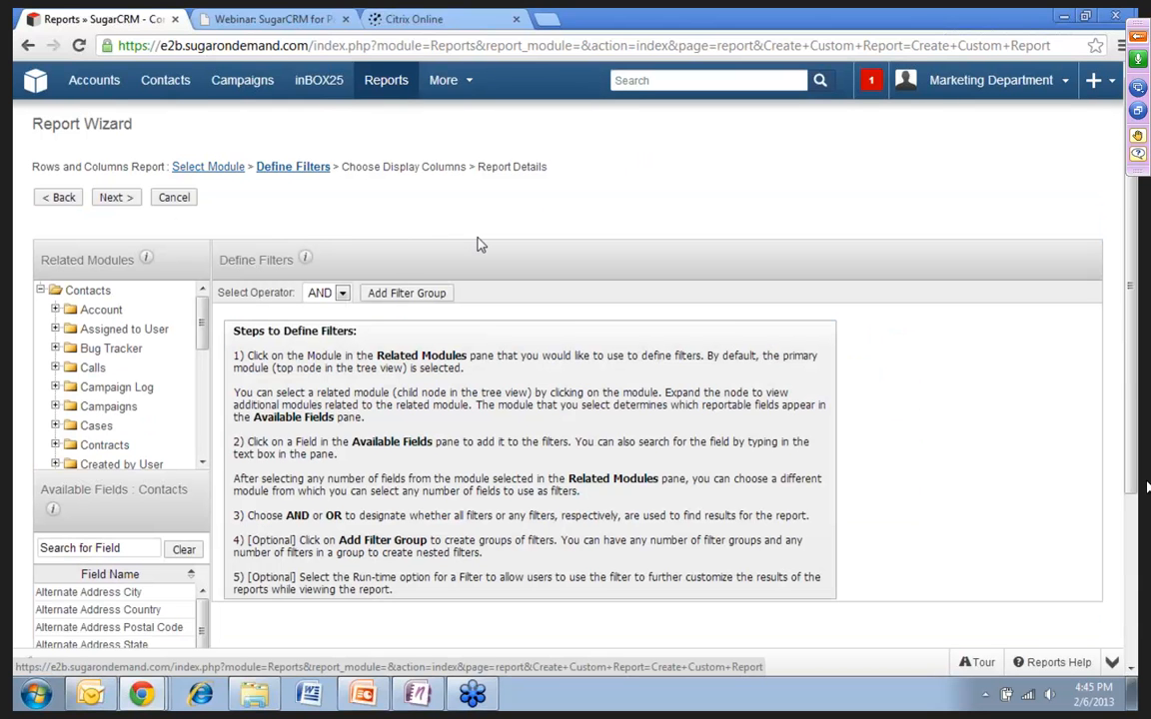
Step: Add a report filter requiring the contact's Person Status to be Active
scroll(476, 240, "down", 3)
scroll(462, 218, "up", 3)
scroll(560, 419, "down", 3)
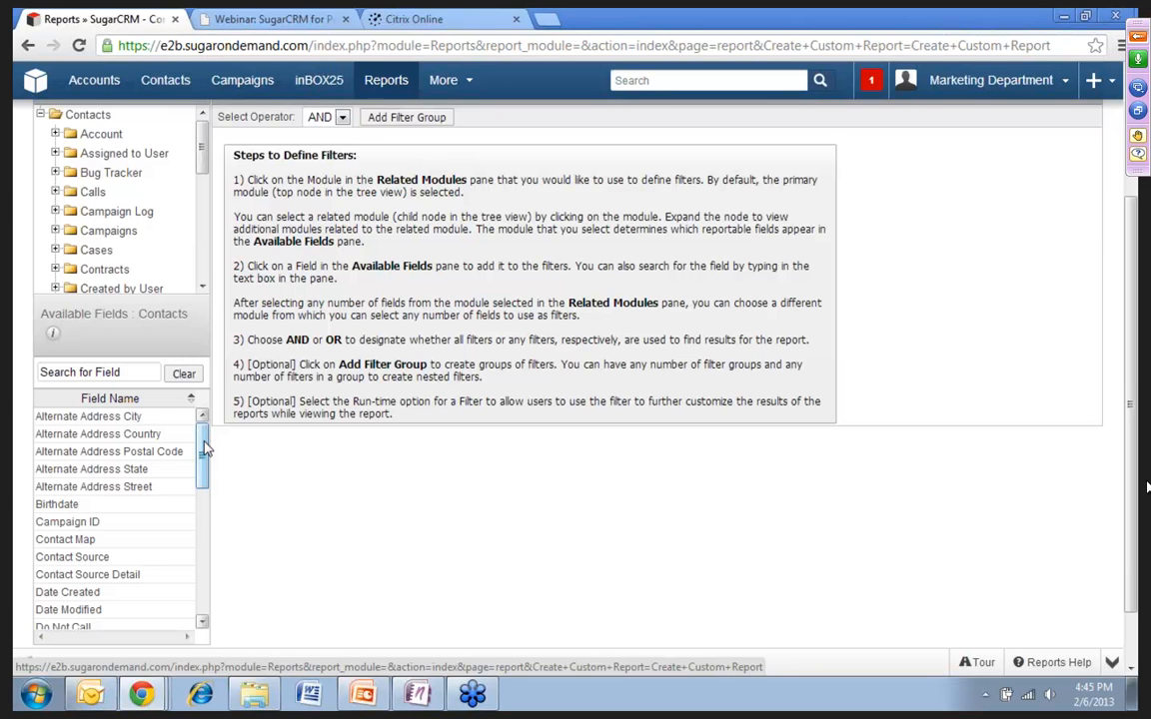
left_click_drag(204, 450, 204, 524)
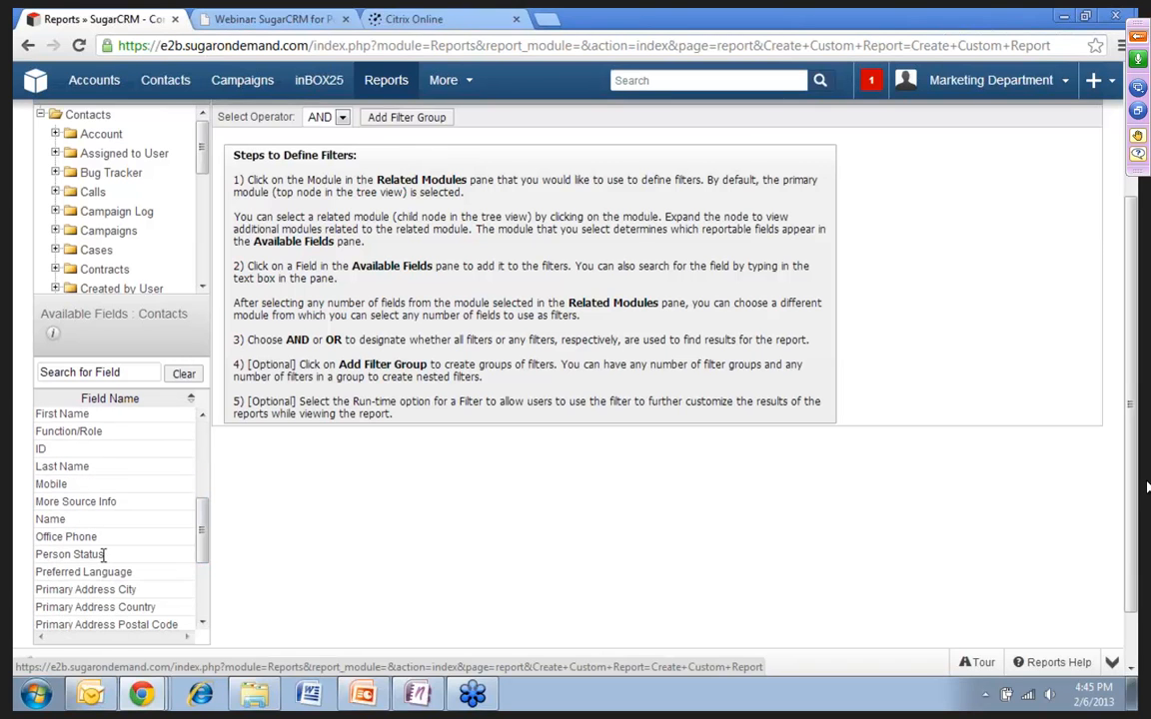
left_click(87, 555)
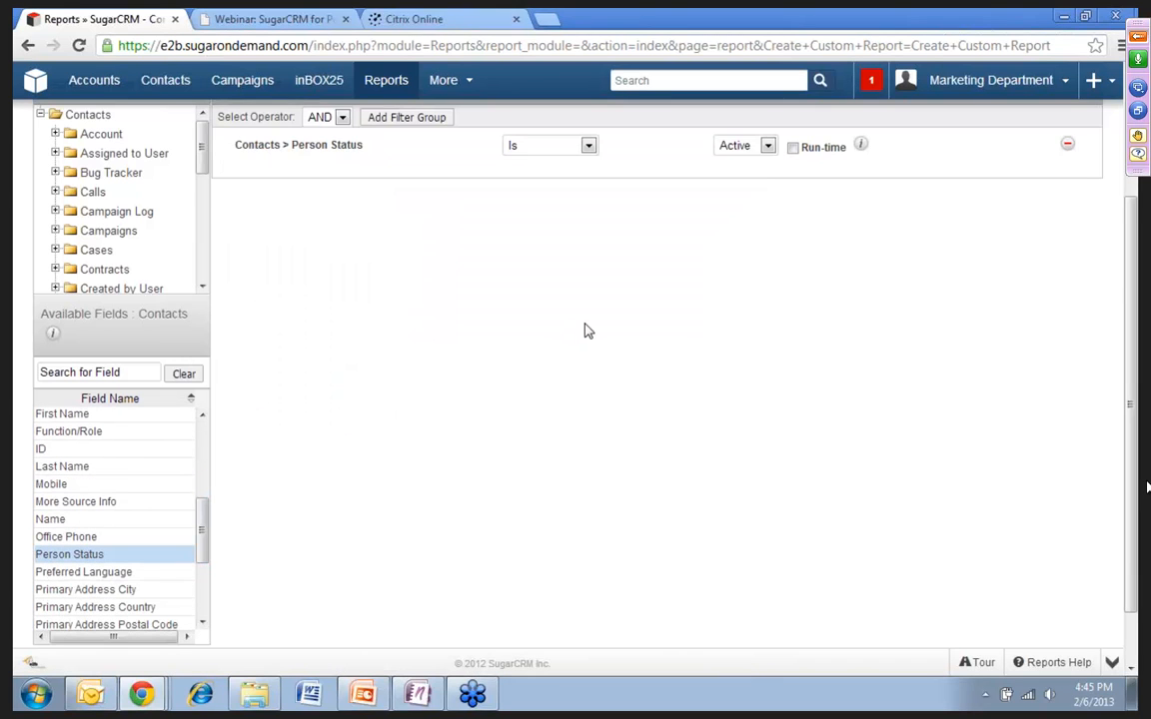
scroll(588, 331, "up", 2)
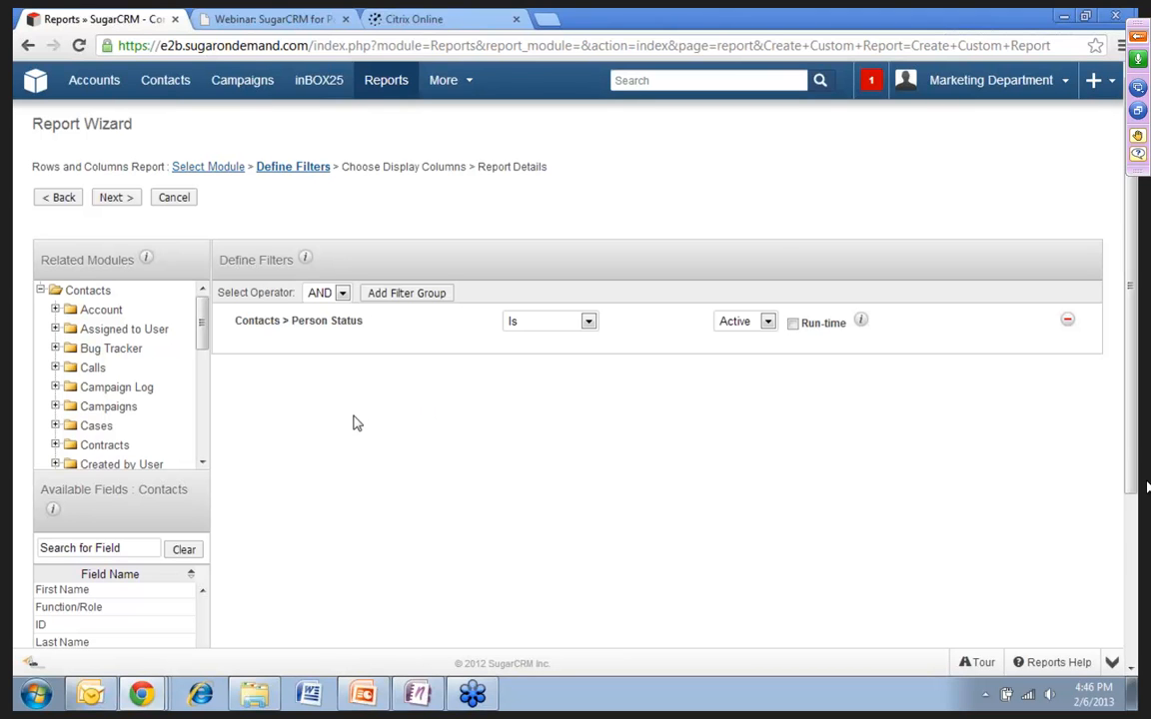
Step: Add a filter from the related Account module requiring Account Type to be Customer
scroll(356, 423, "down", 3)
scroll(356, 423, "up", 3)
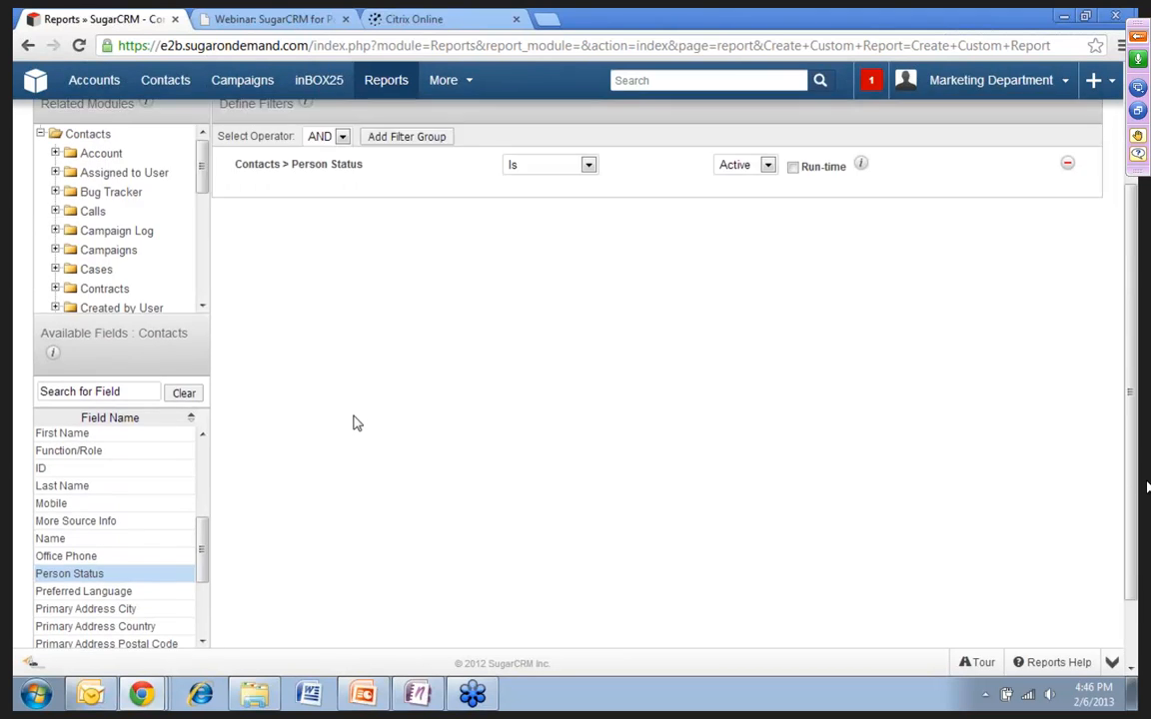
left_click(101, 311)
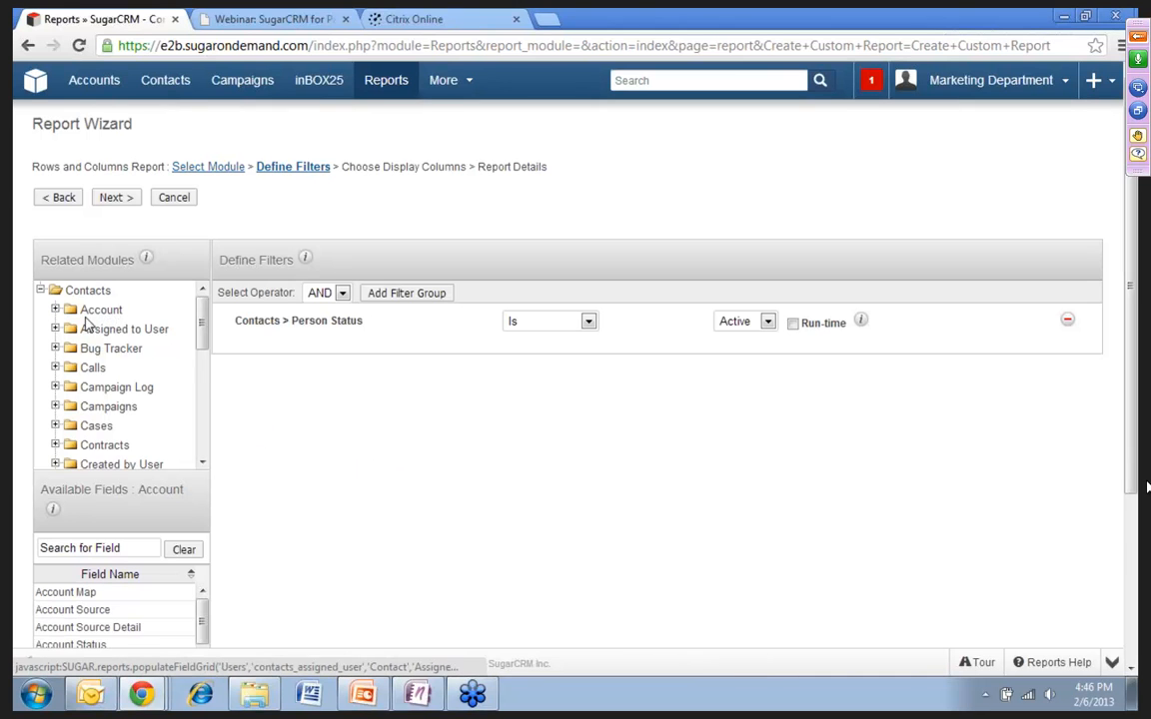
scroll(337, 436, "down", 2)
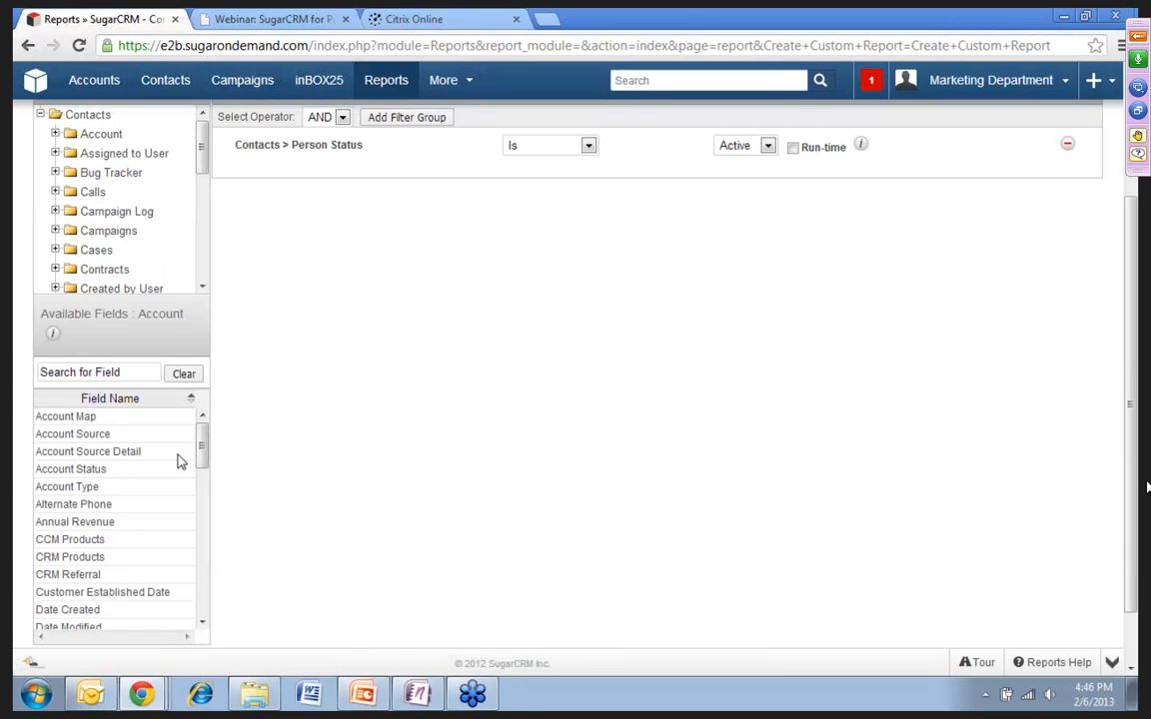
double_click(87, 487)
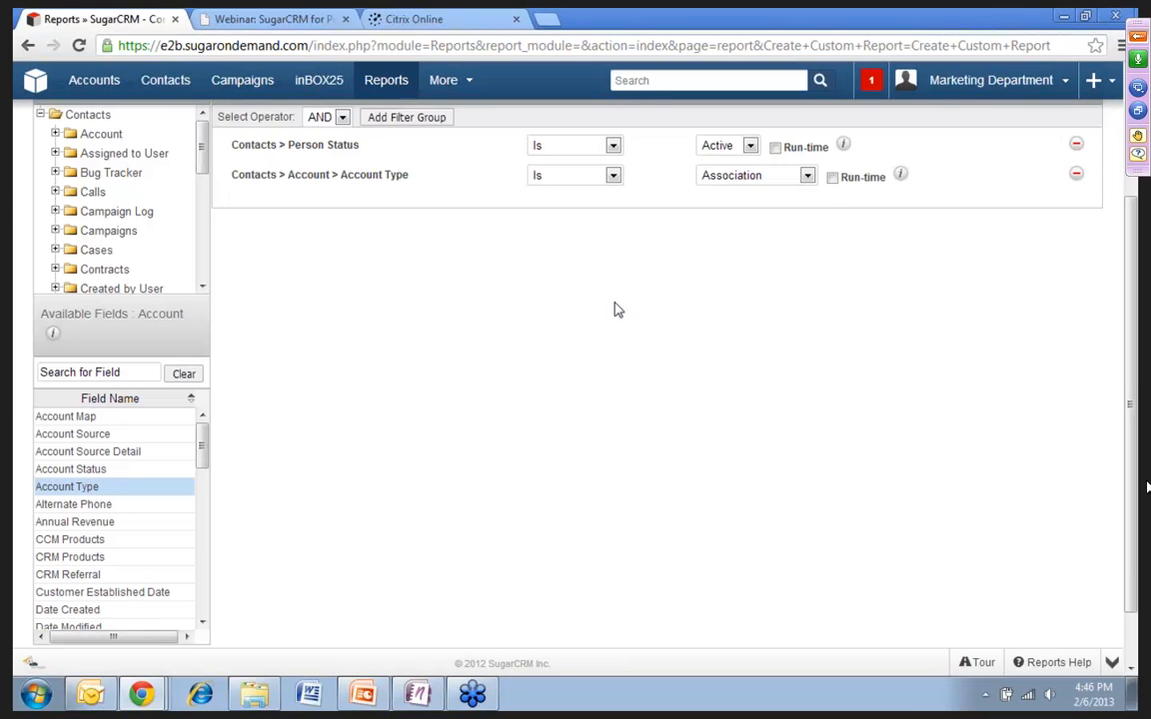
left_click(808, 177)
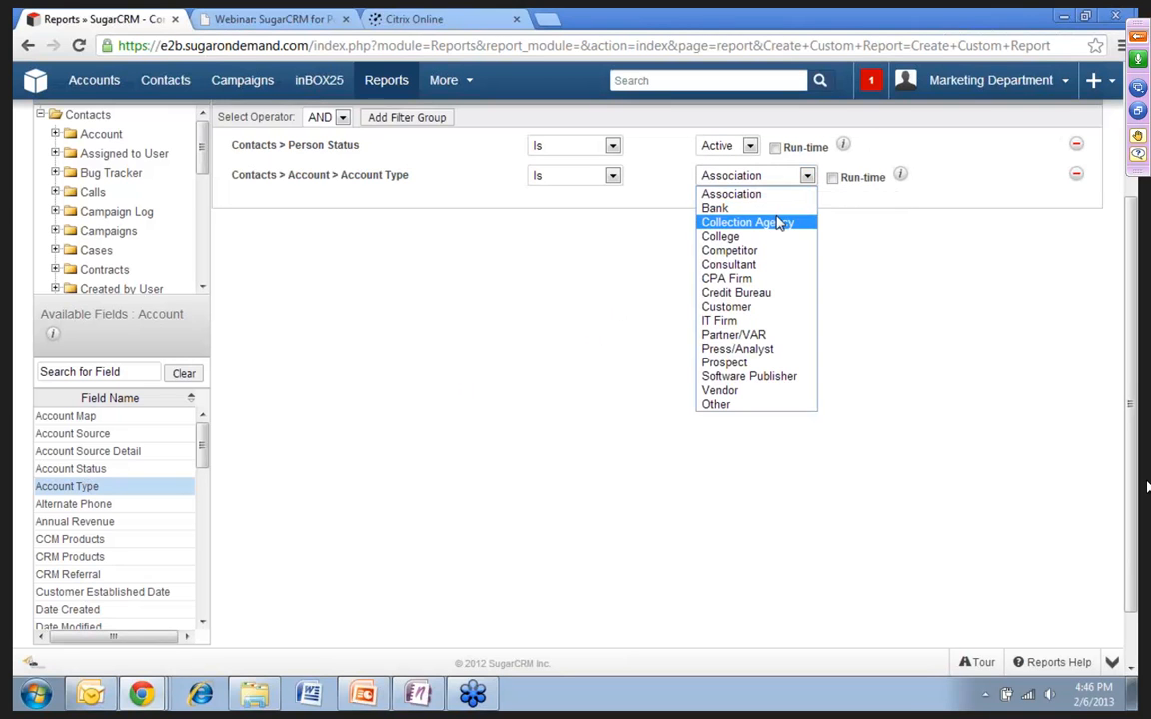
left_click(757, 305)
Step: Add a filter requiring the account's CRM Products to be SugarCRM - Sugar
scroll(340, 404, "down", 1)
left_click_drag(206, 386, 207, 412)
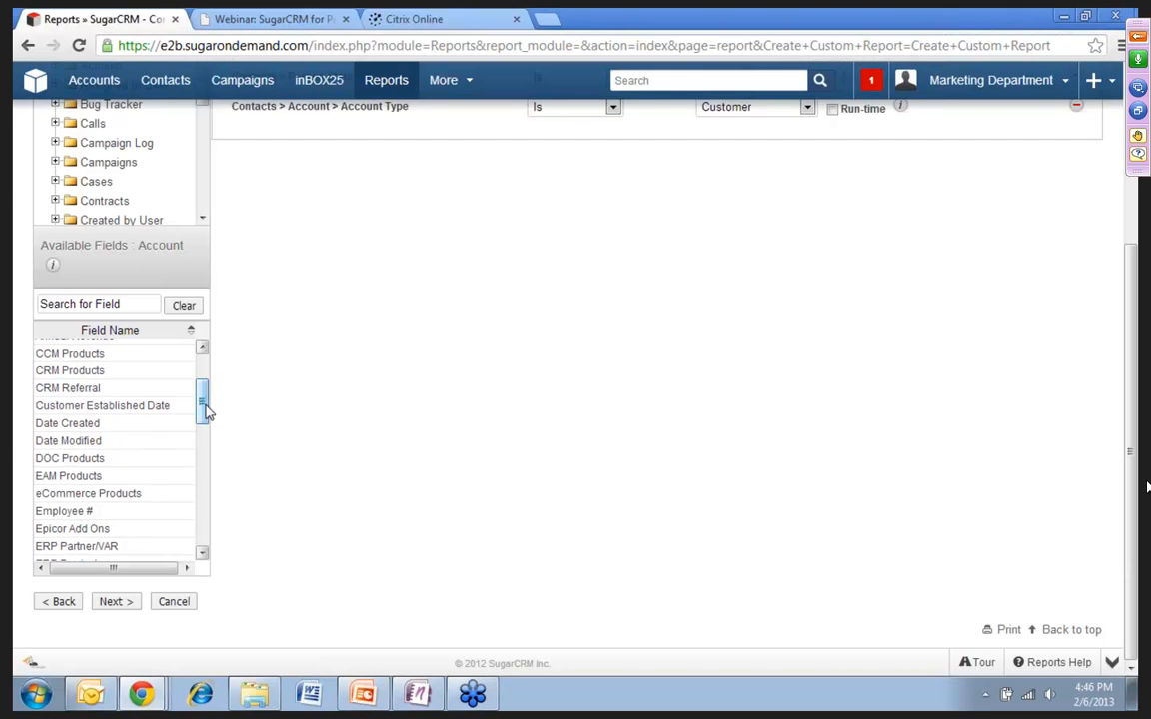
left_click(89, 353)
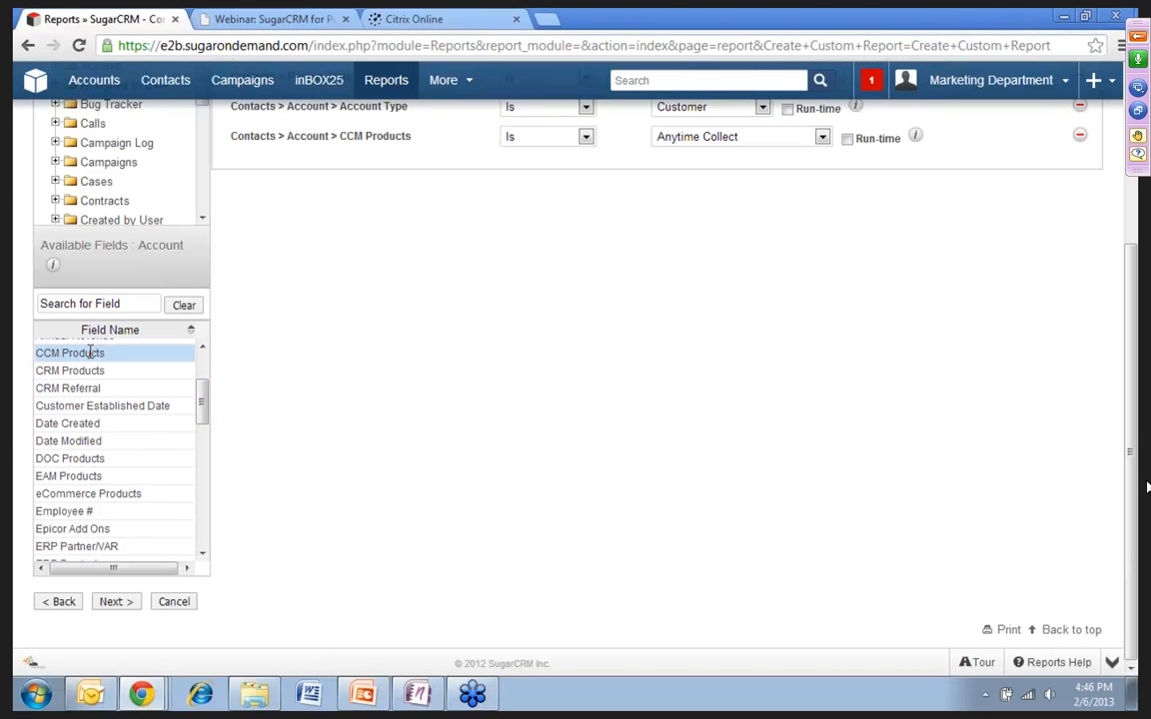
left_click(1079, 138)
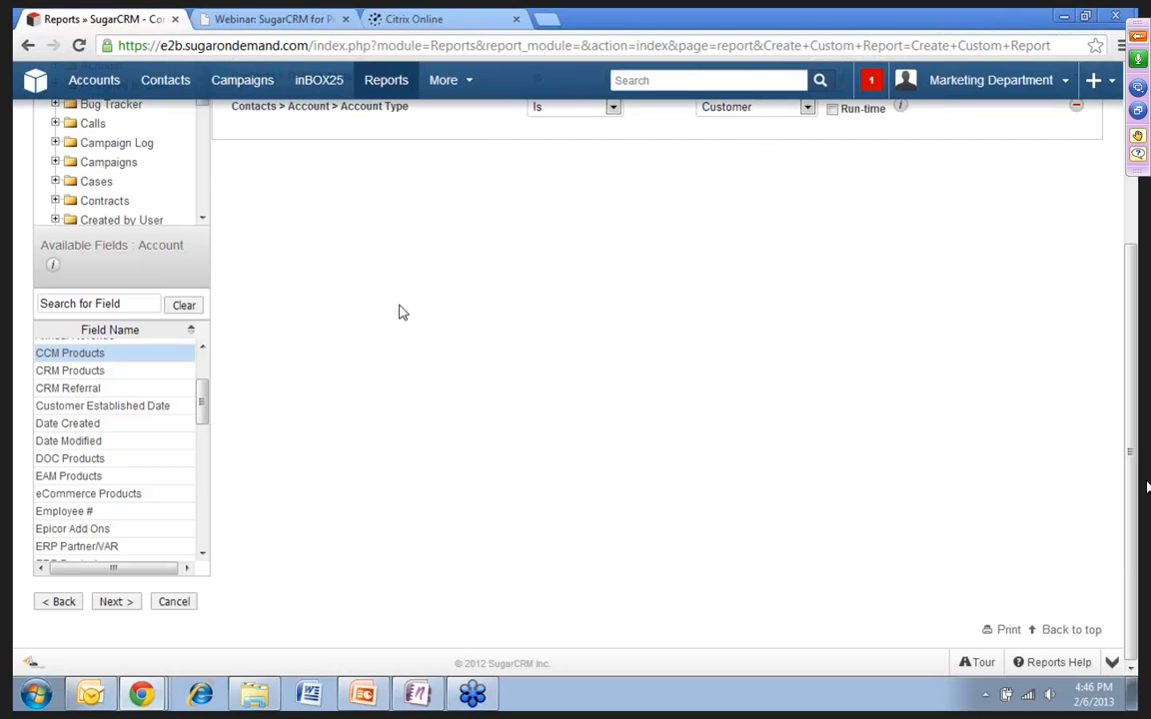
left_click(88, 370)
scroll(534, 363, "up", 2)
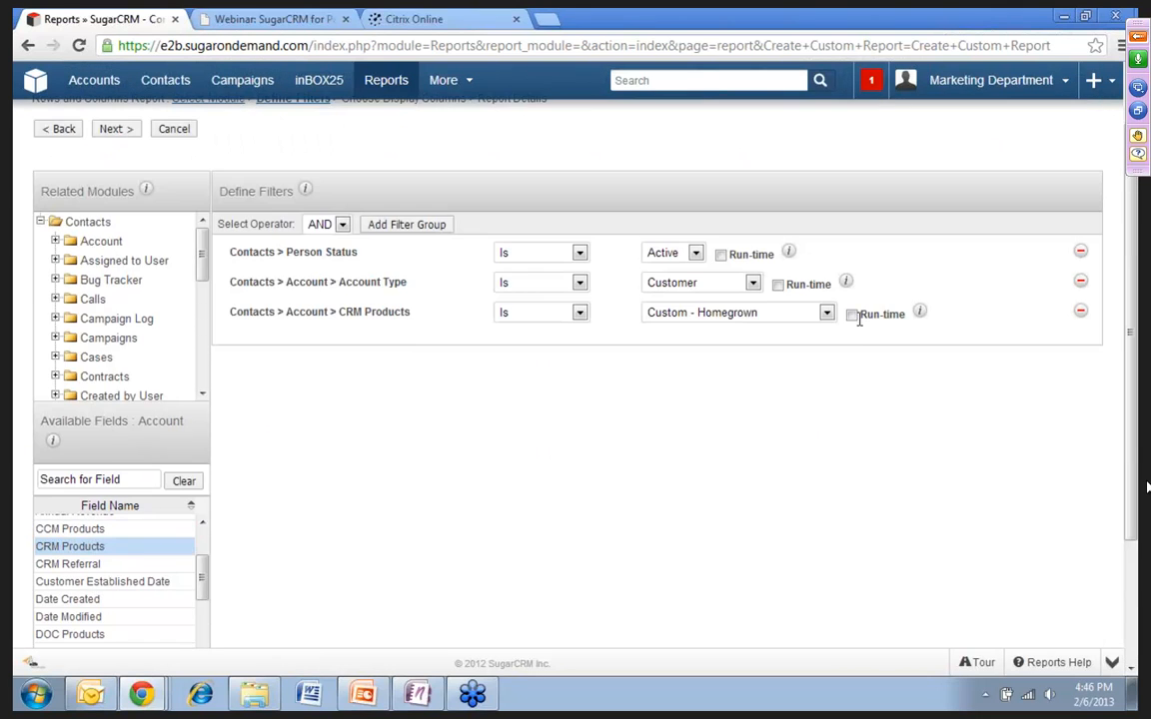
left_click(827, 314)
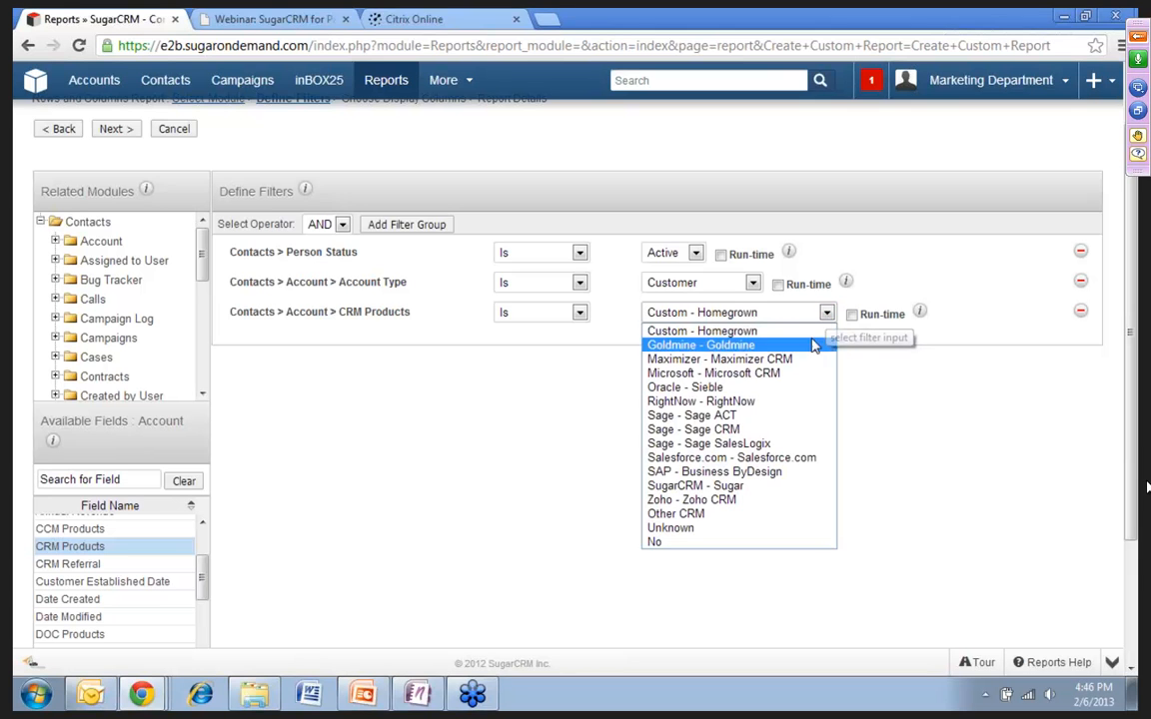
left_click(737, 486)
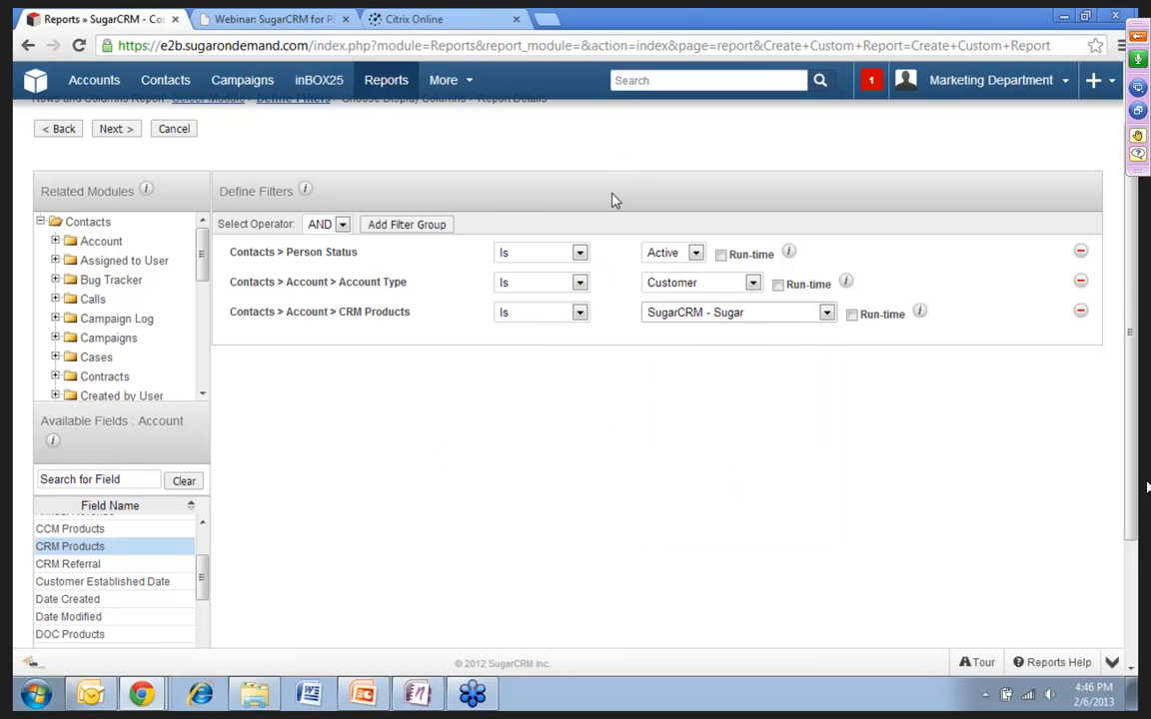
scroll(611, 198, "up", 2)
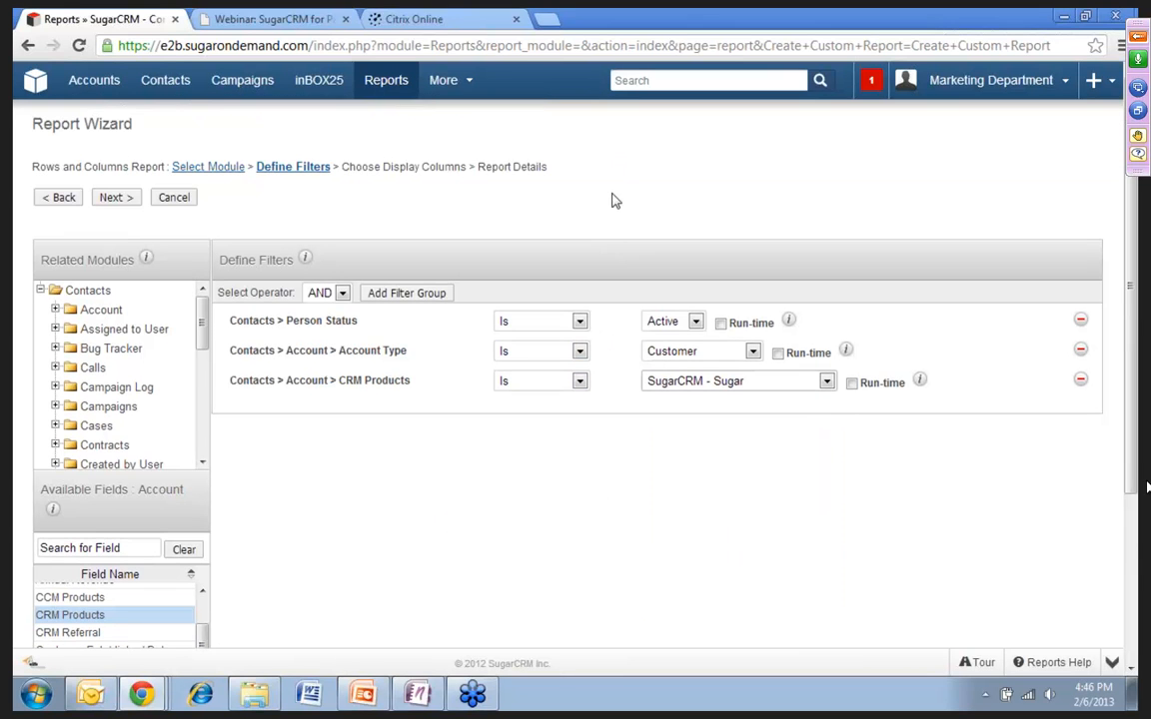
Step: Proceed to the display columns and add the contact's Name and Office Phone
left_click(111, 205)
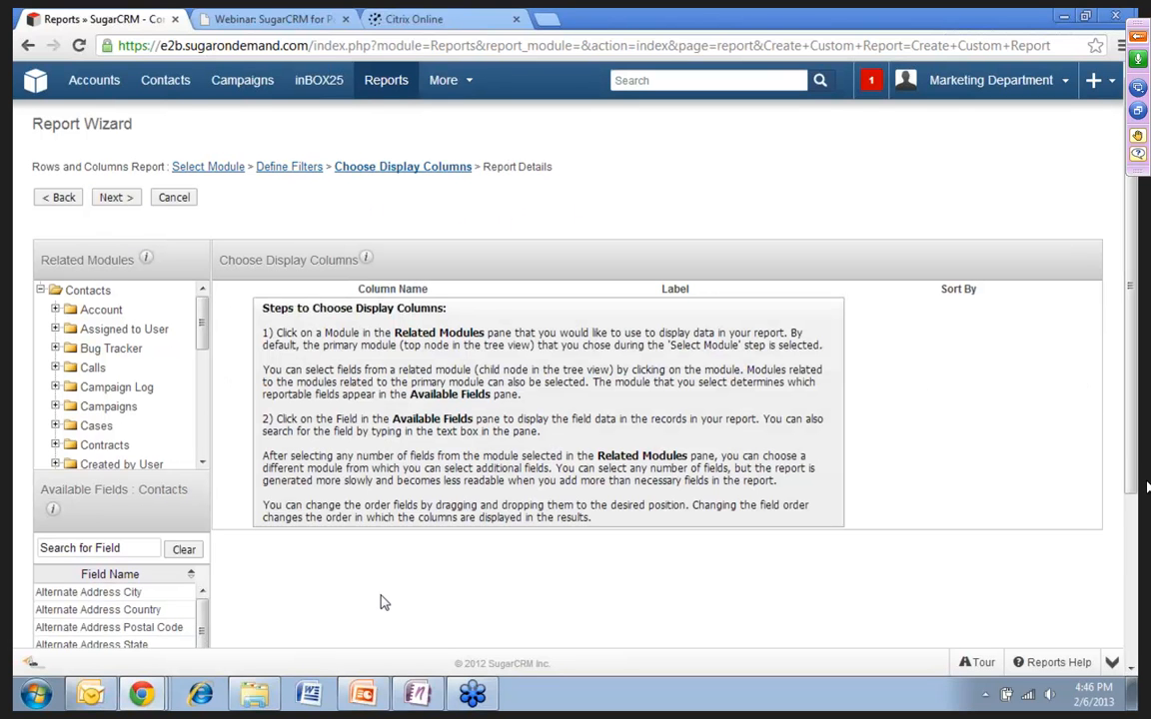
scroll(385, 602, "down", 5)
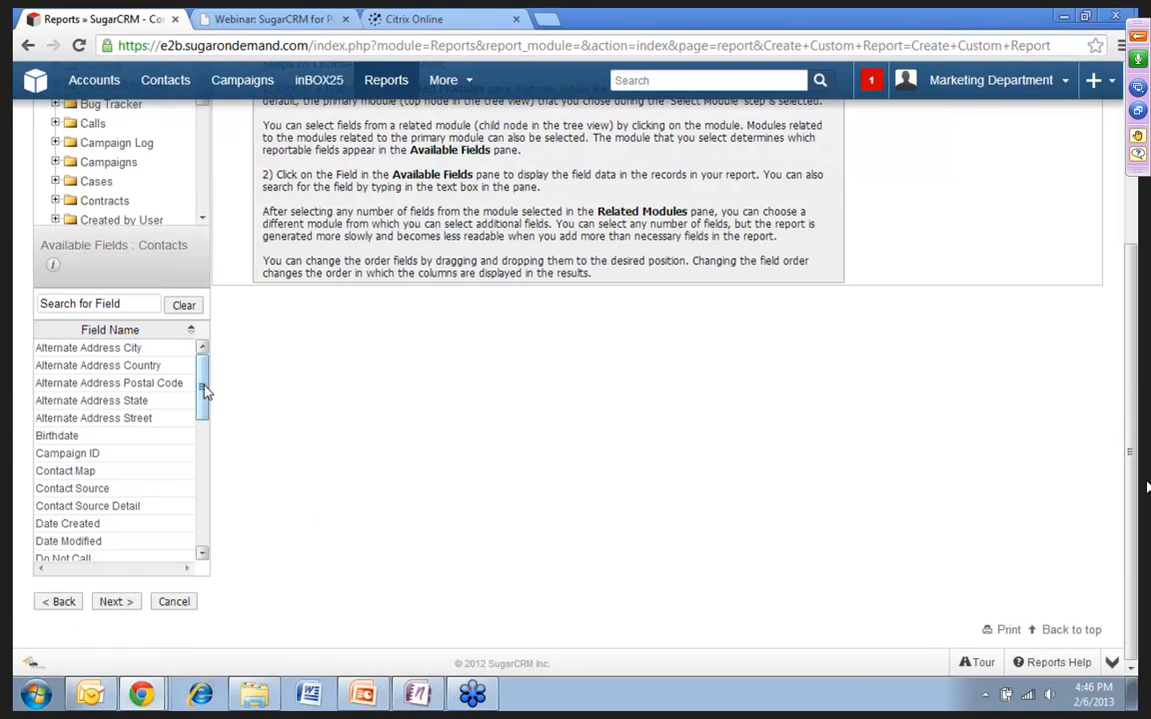
scroll(204, 392, "down", 3)
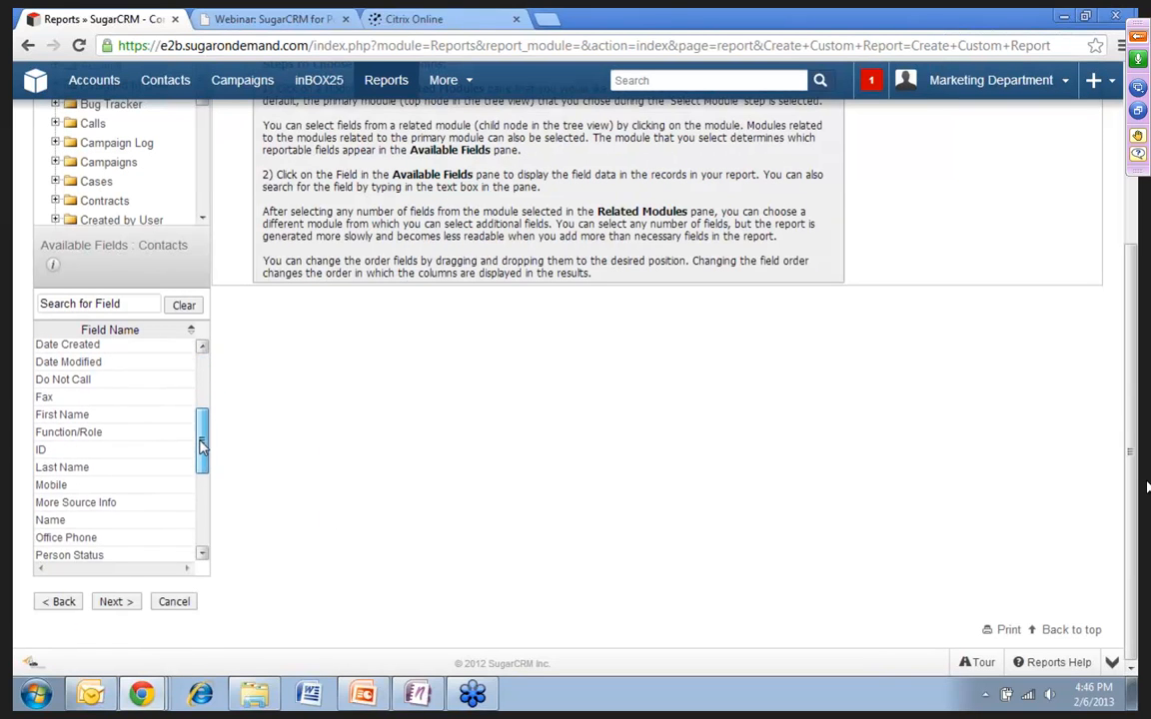
left_click(50, 517)
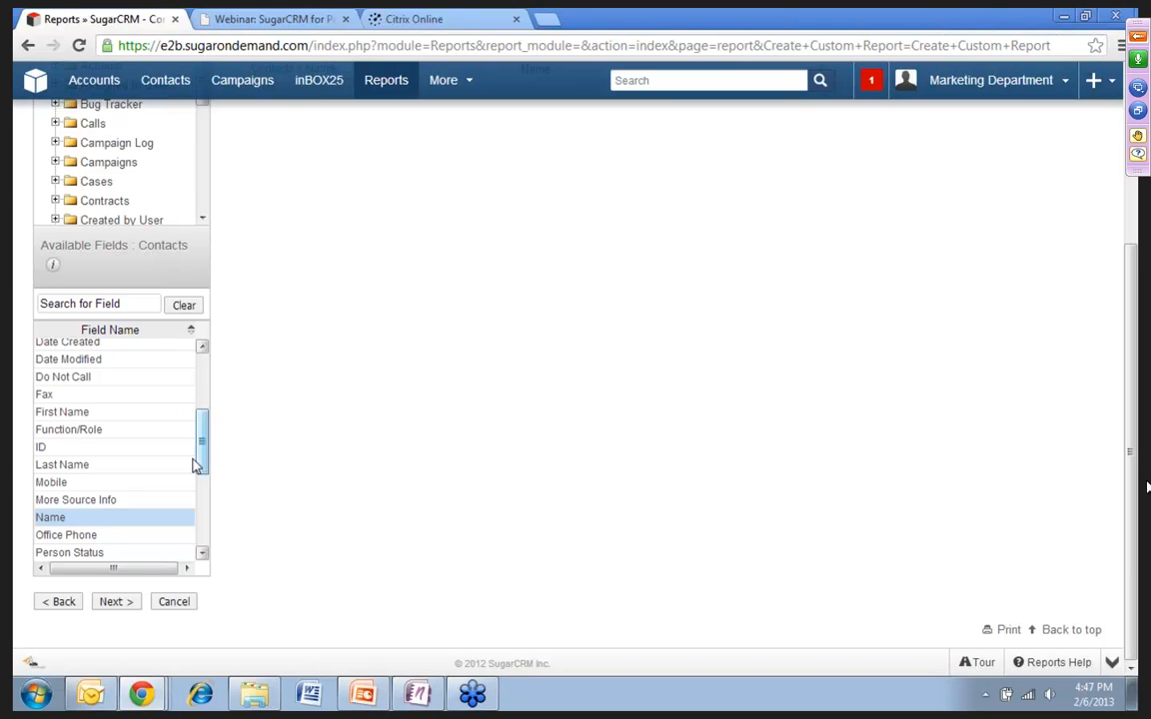
left_click(78, 534)
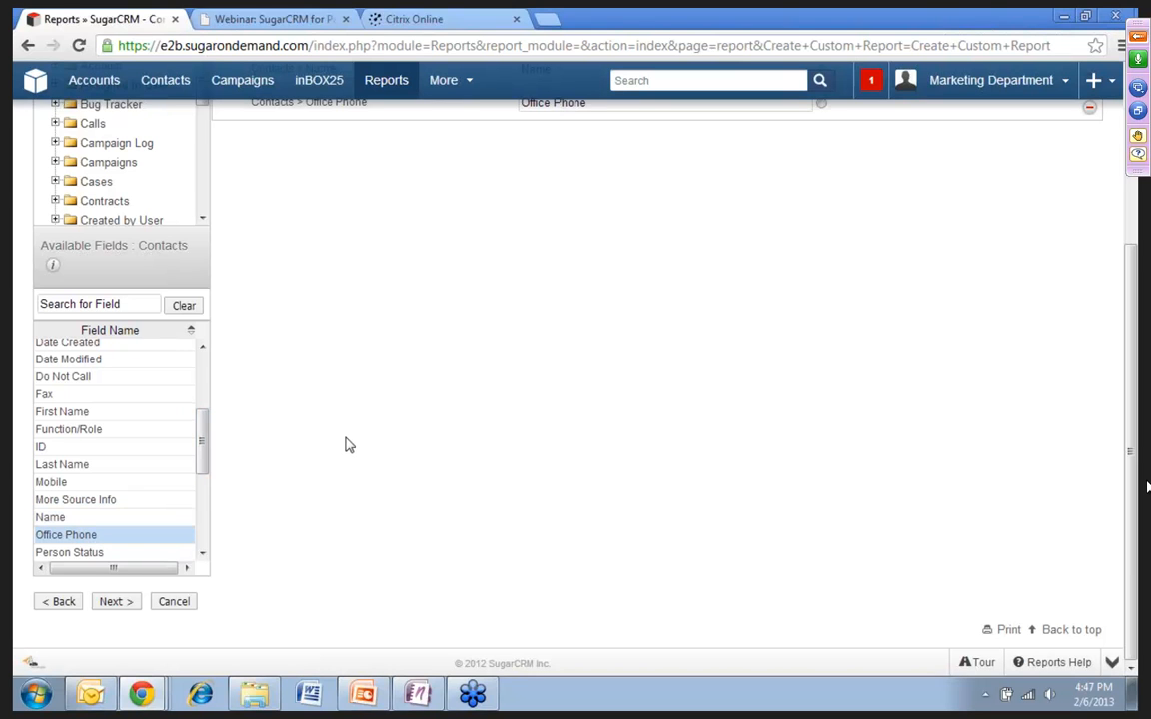
Step: Add the Email Address field from the contacts' related Email Address module as a display column
scroll(347, 445, "up", 3)
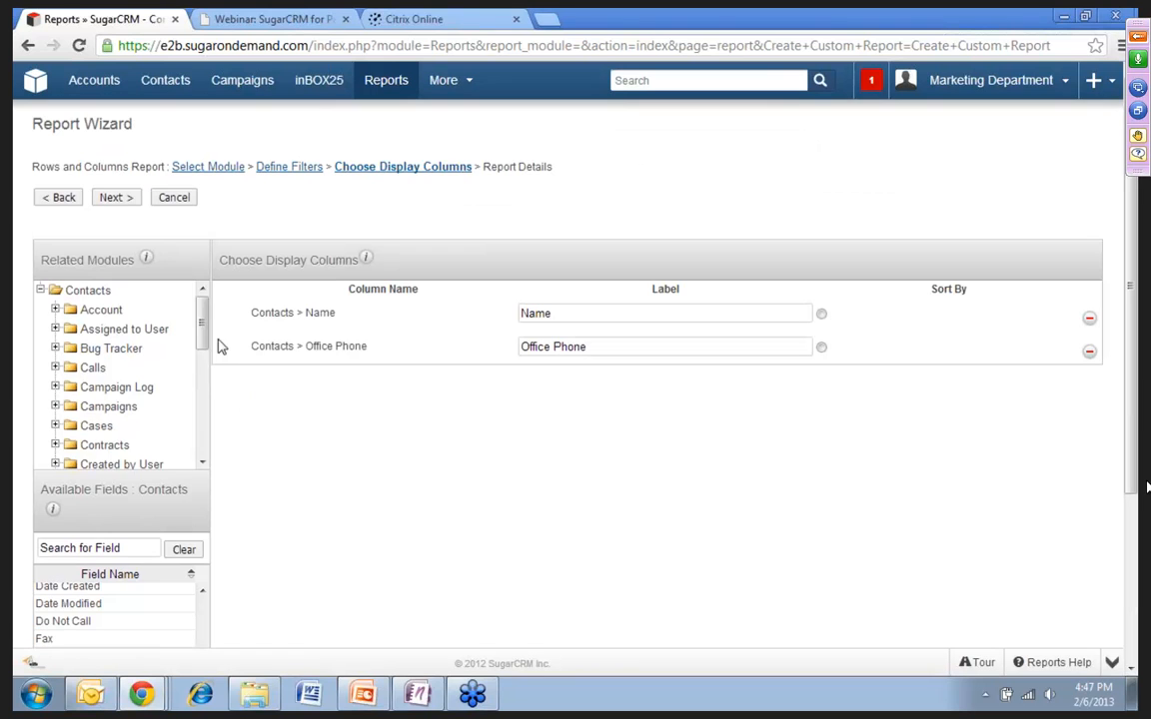
left_click_drag(203, 328, 203, 370)
left_click(105, 399)
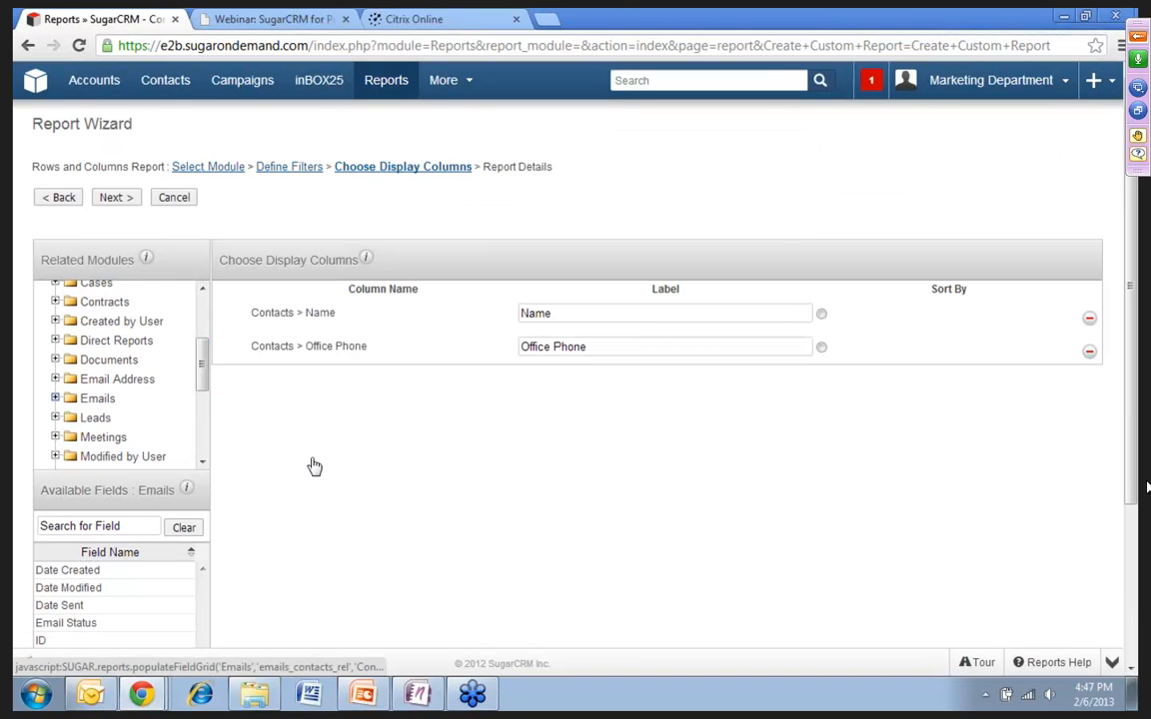
scroll(342, 442, "down", 3)
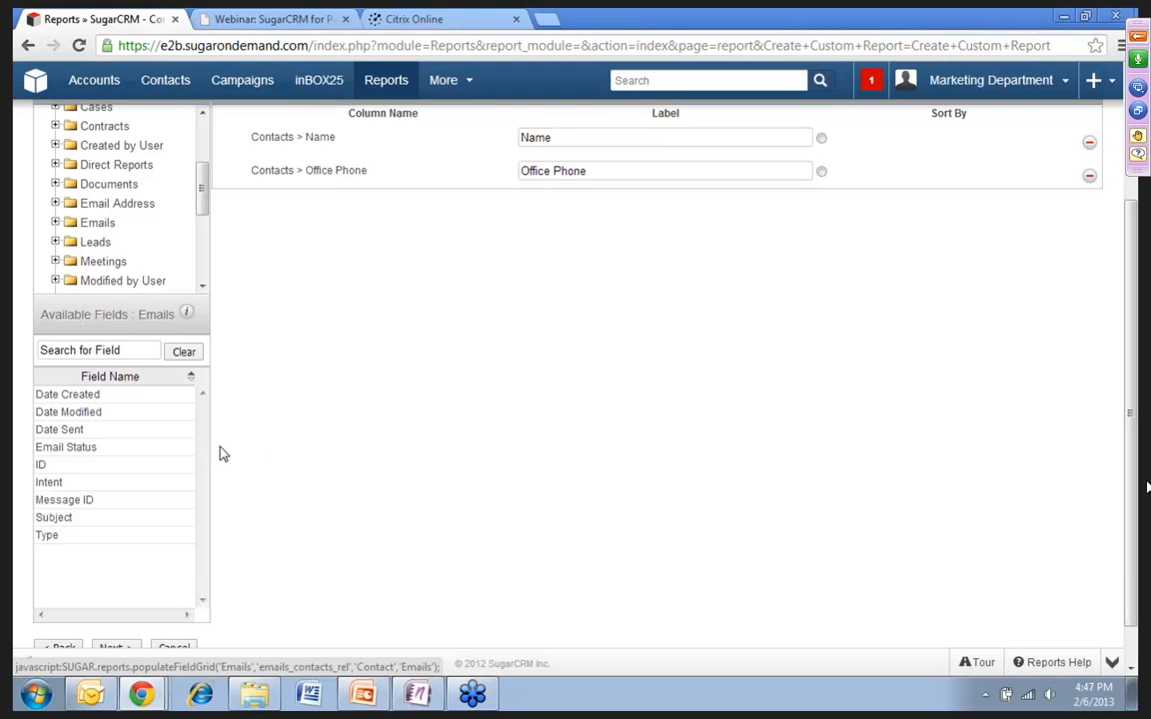
left_click(101, 203)
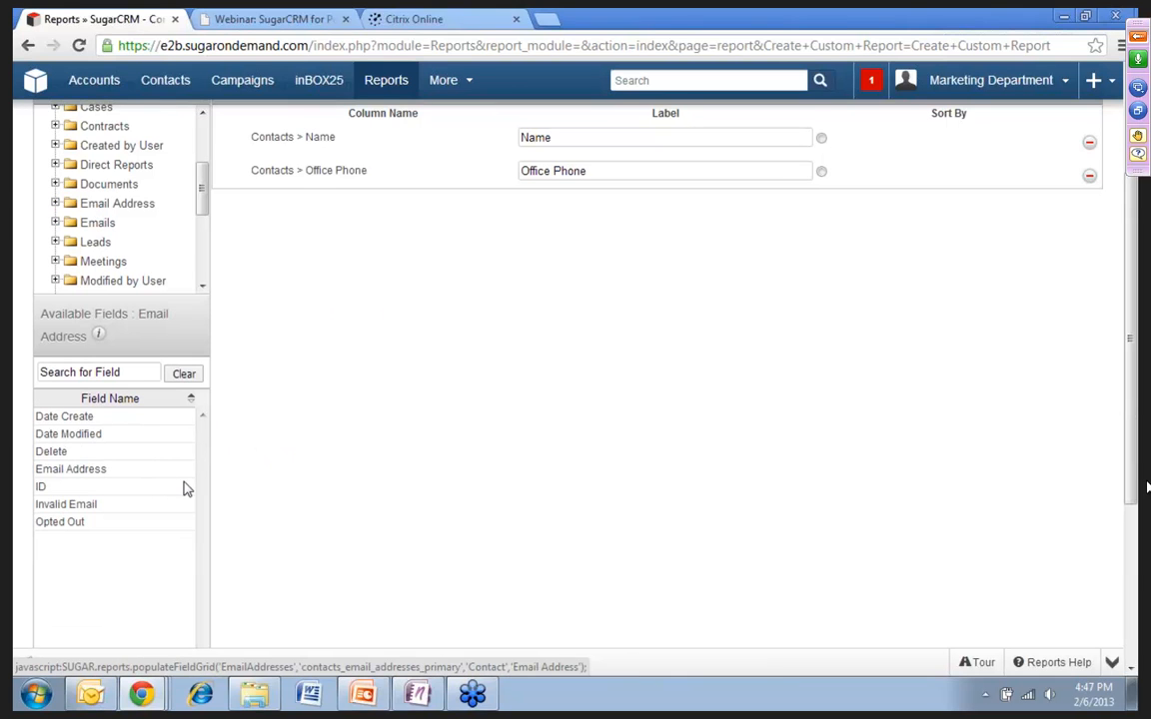
left_click(99, 232)
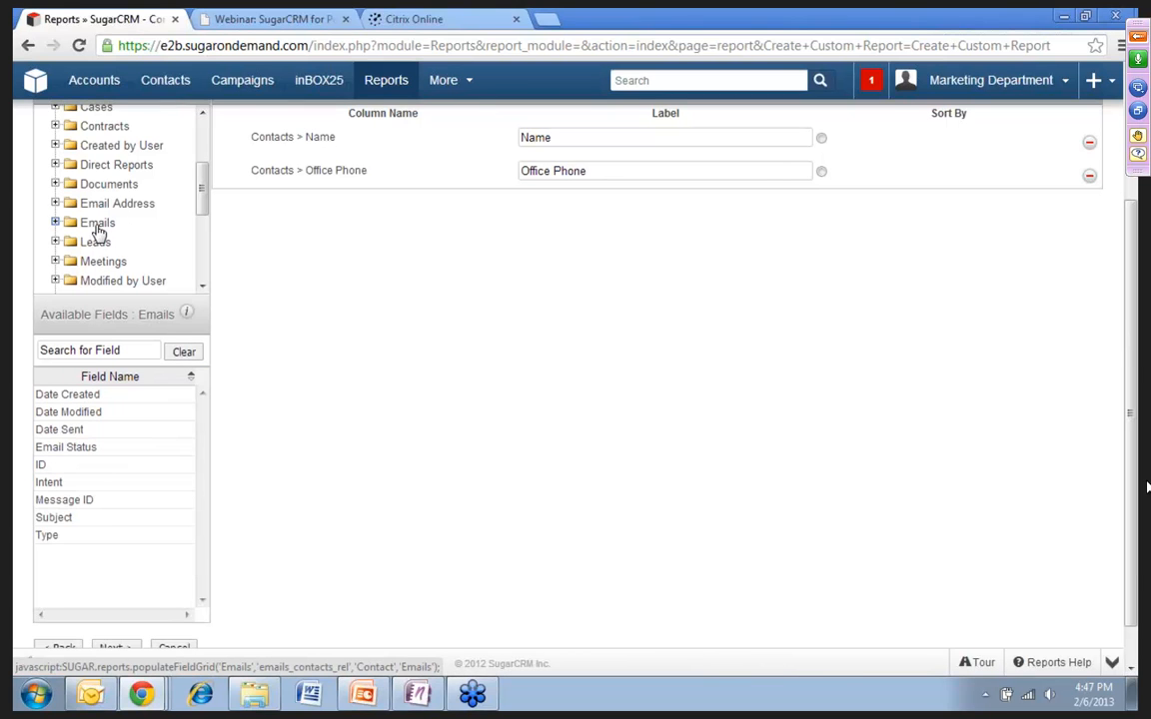
left_click(113, 205)
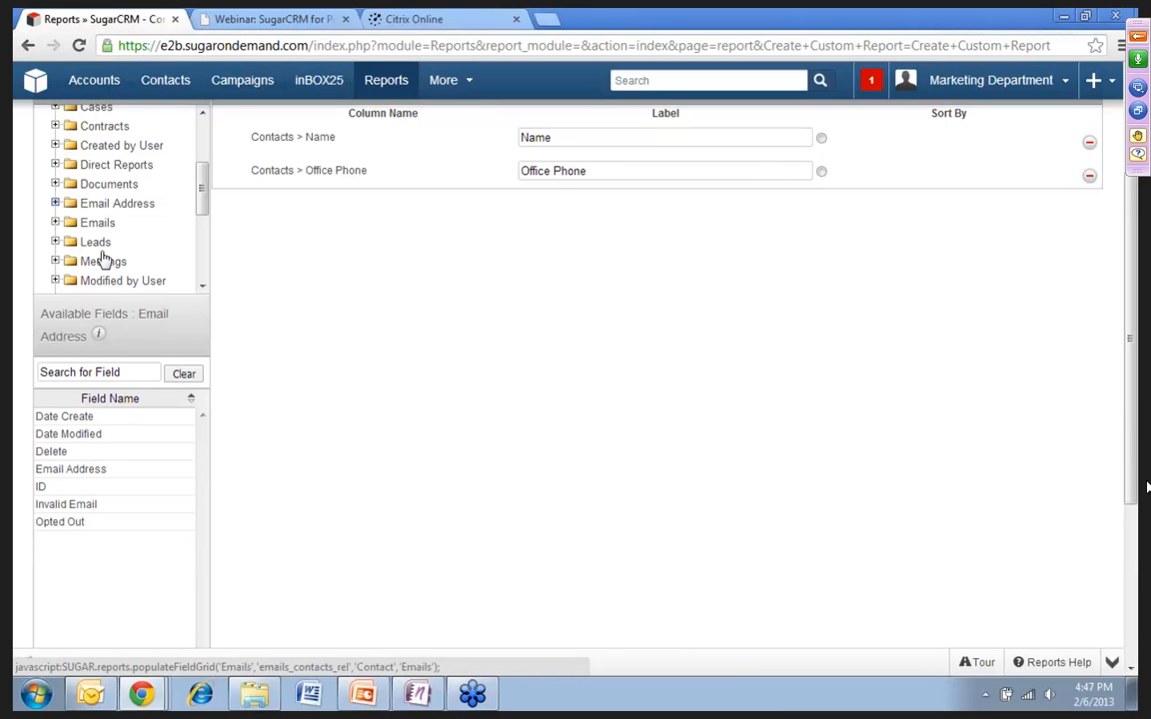
left_click(70, 468)
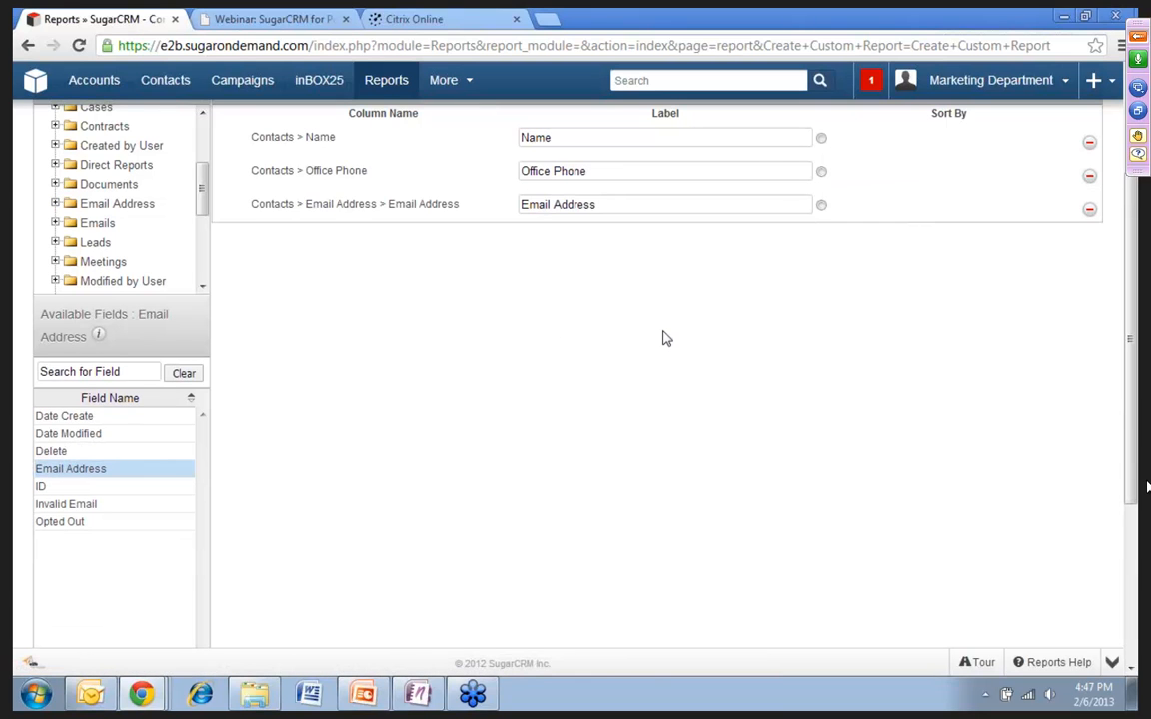
scroll(667, 338, "up", 3)
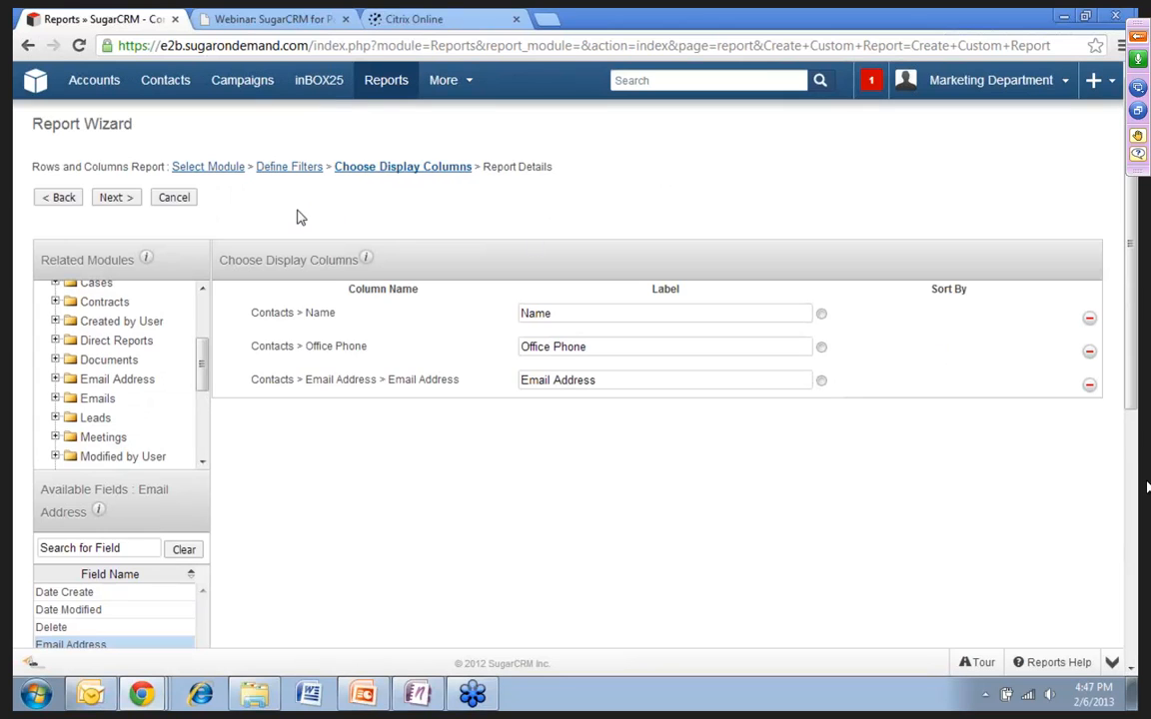
Step: Proceed to the report details, name the report "Sugar customers", then save and run it
left_click(112, 200)
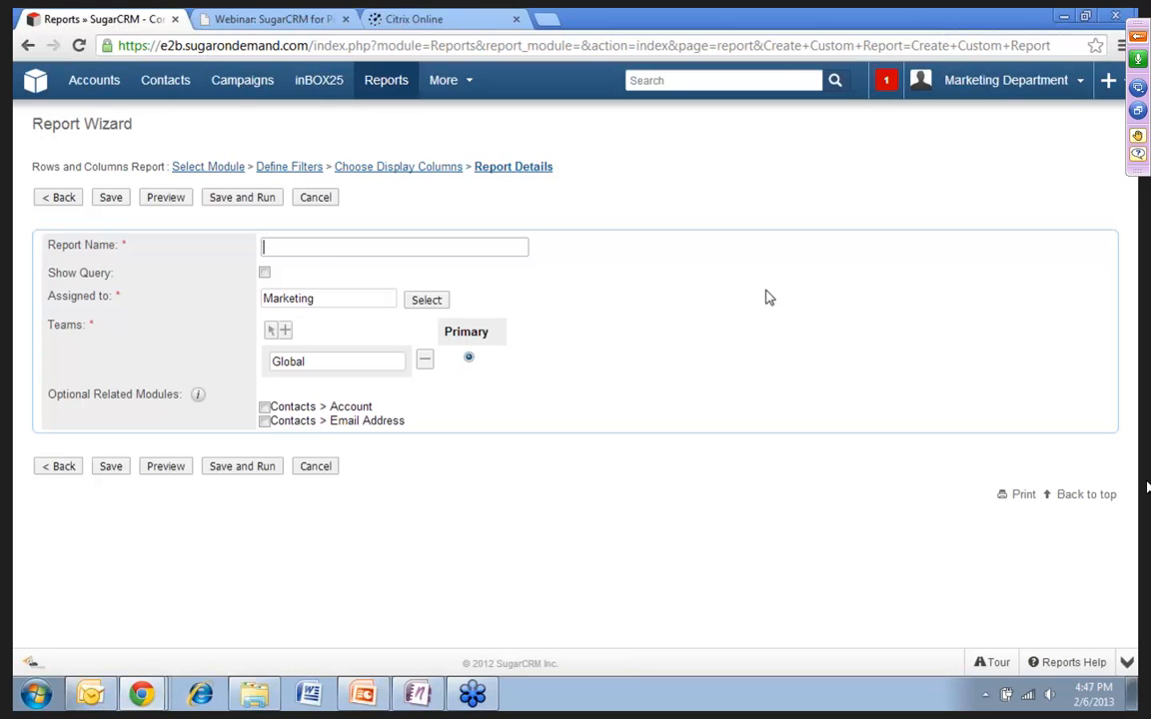
type("Sug")
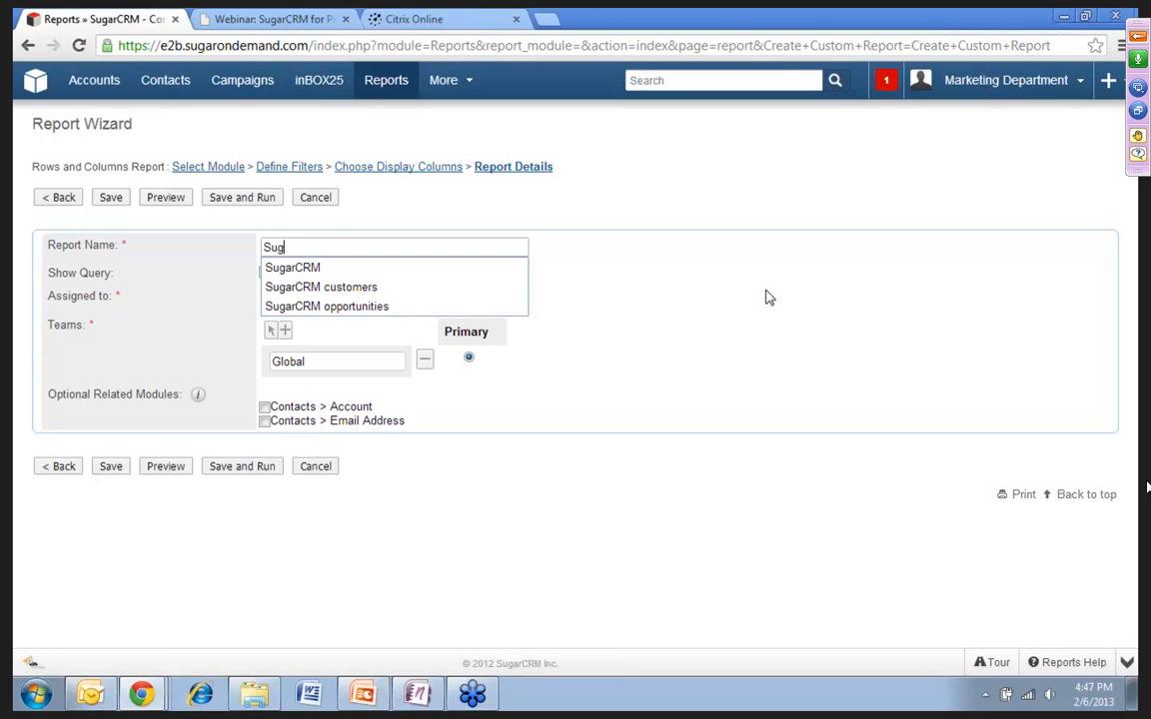
type("ar customers")
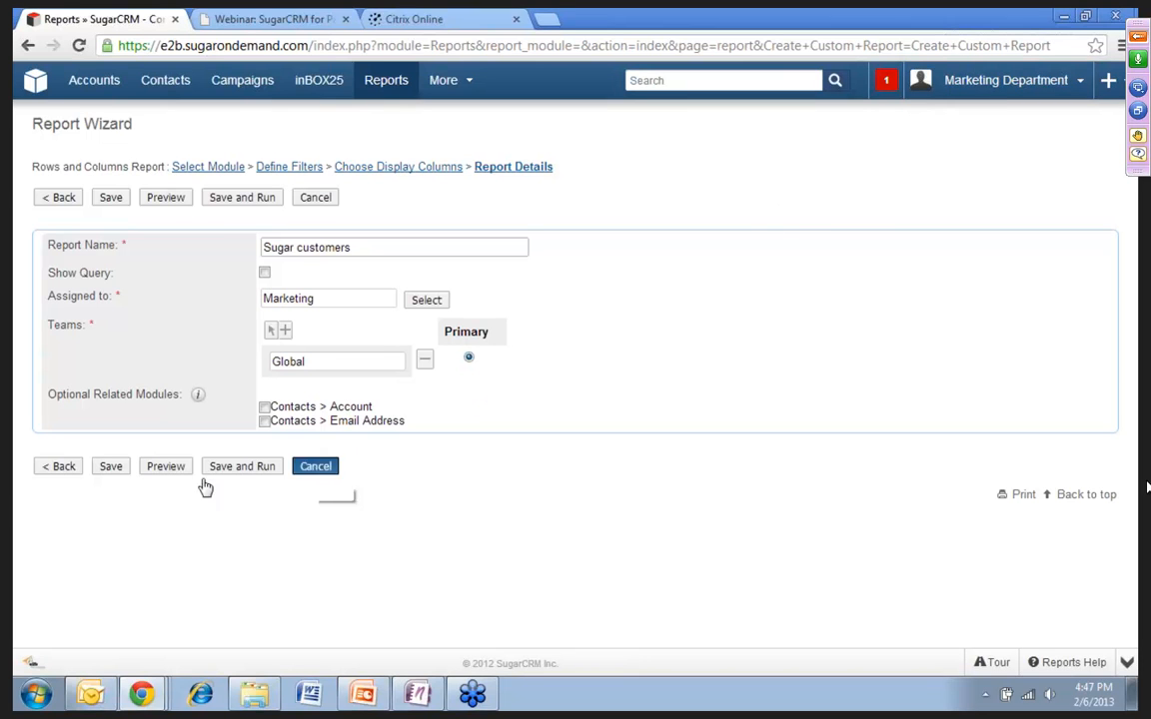
left_click(228, 200)
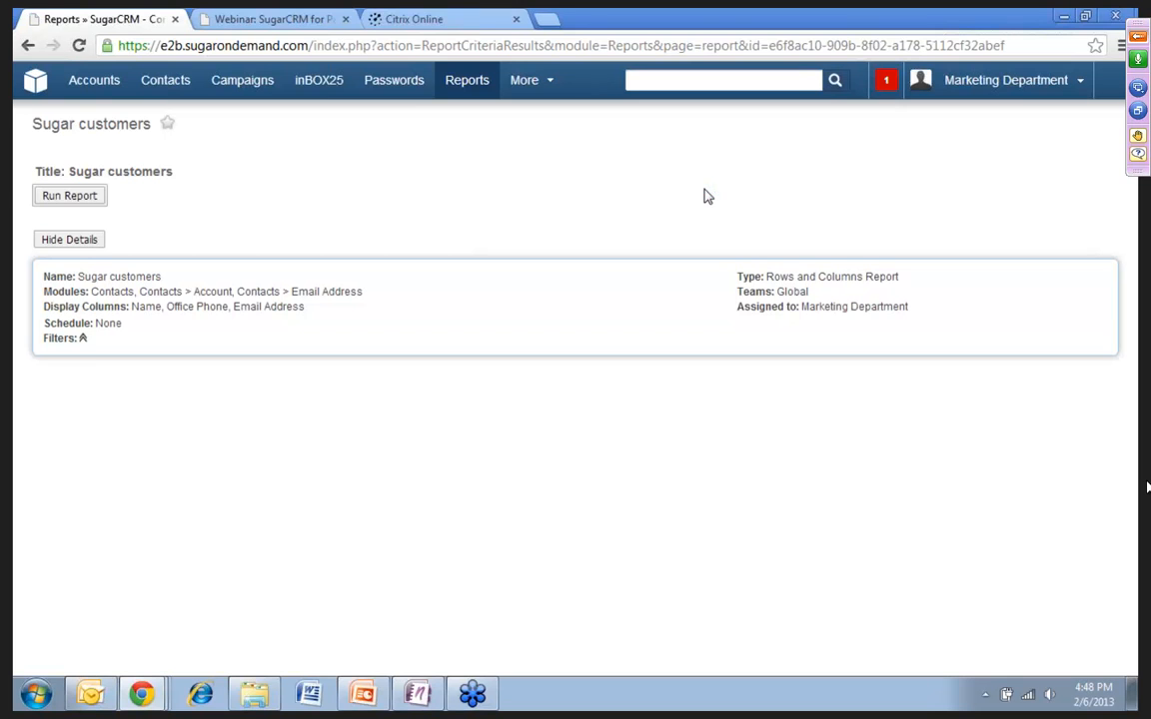
scroll(515, 275, "down", 2)
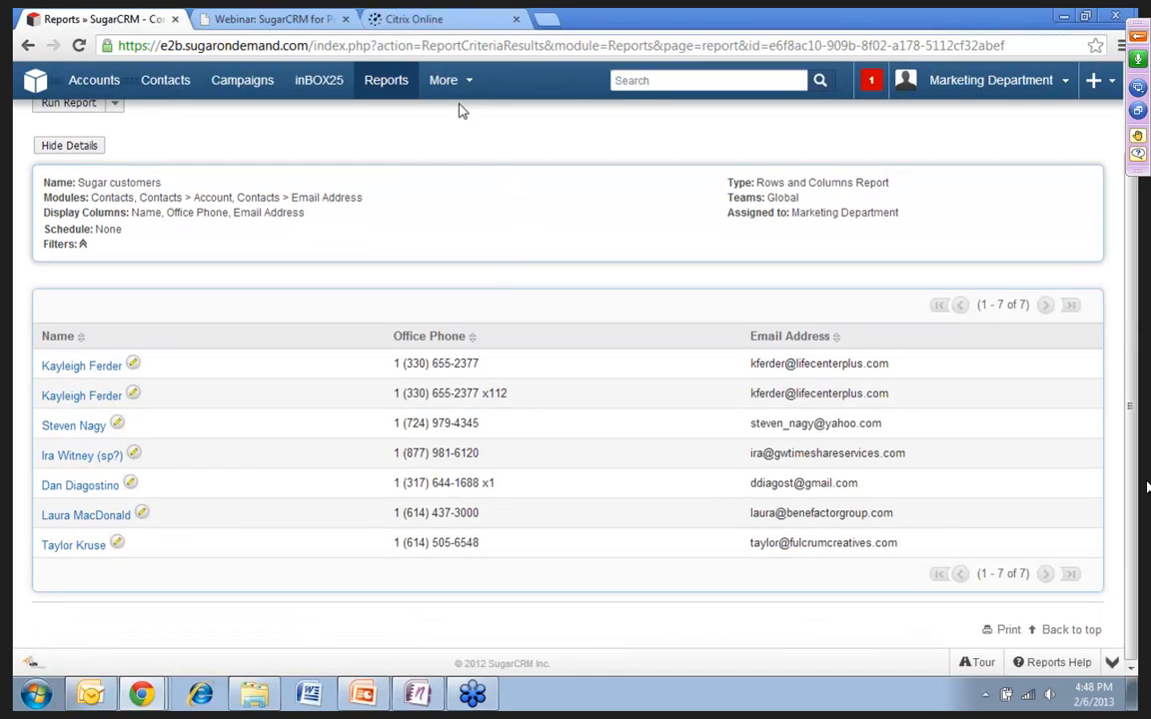
Step: Create and save a new target list named "Sugar Customer target list", keeping the Default type
mouse_move(445, 88)
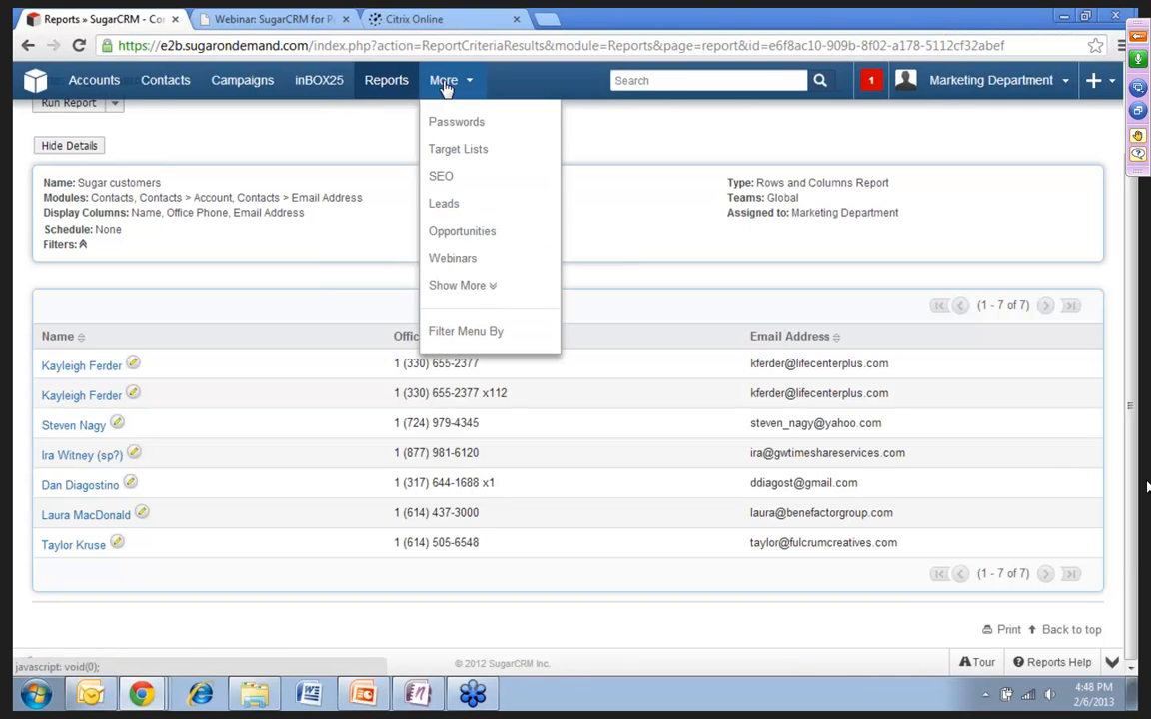
left_click(460, 152)
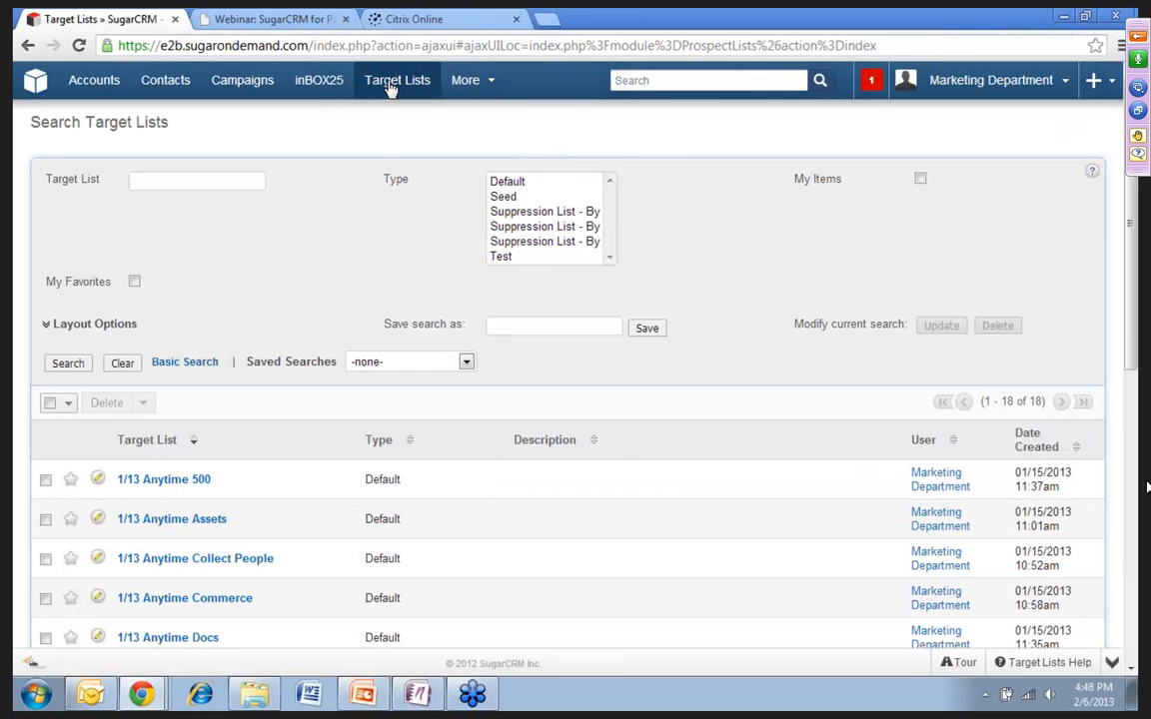
mouse_move(391, 85)
left_click(392, 140)
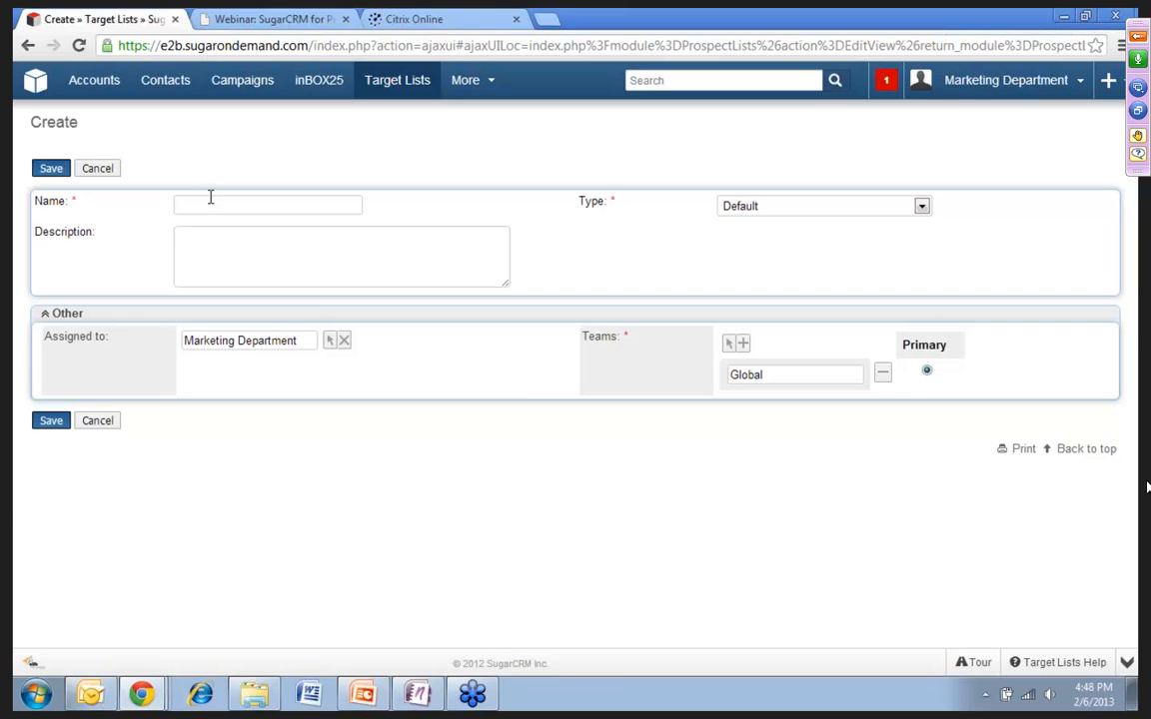
left_click(210, 199)
type("Sugar Cus")
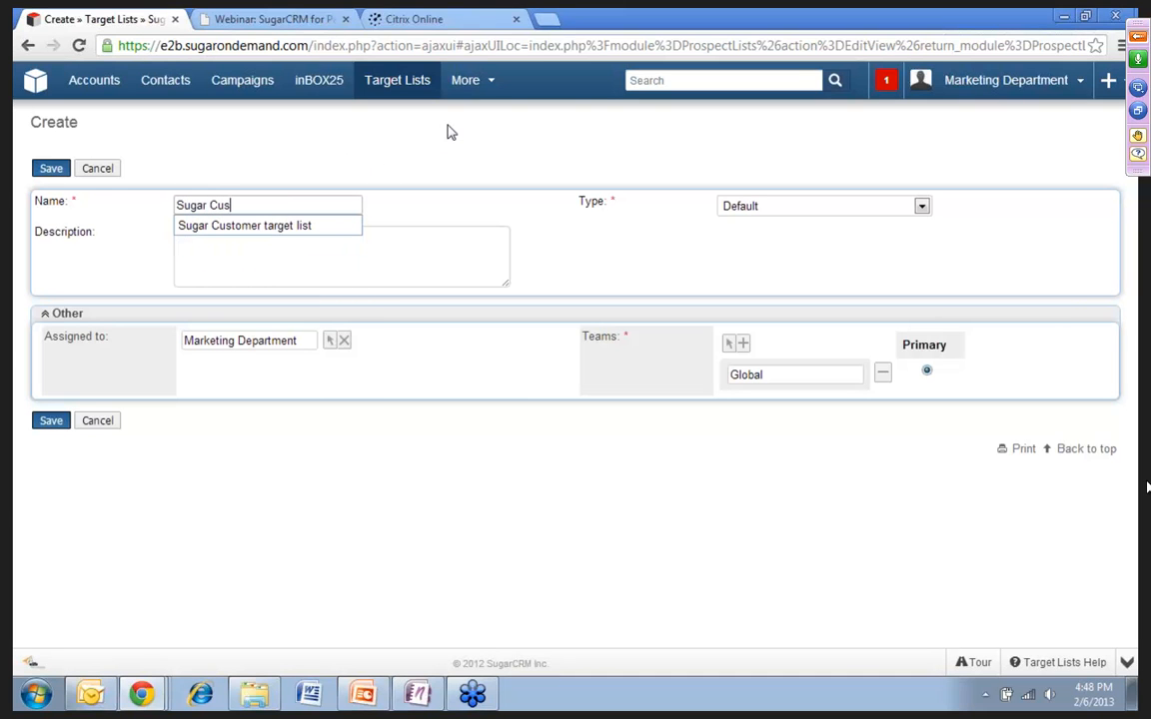
key("Down")
key("Return")
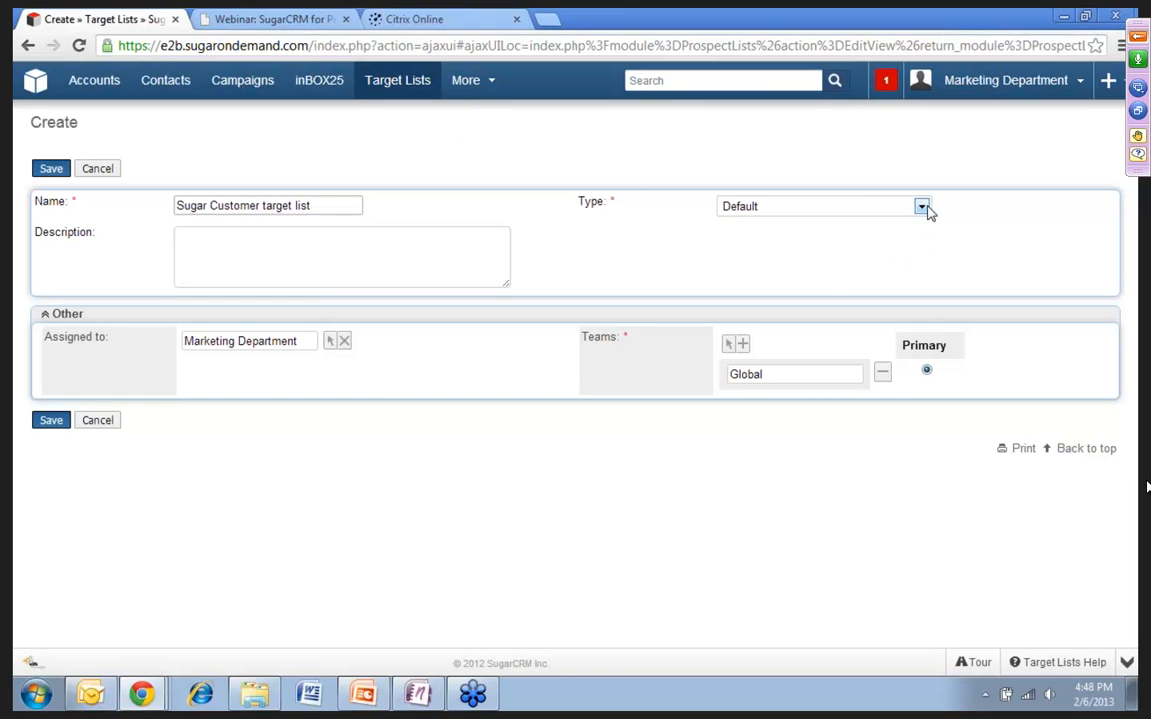
left_click(52, 168)
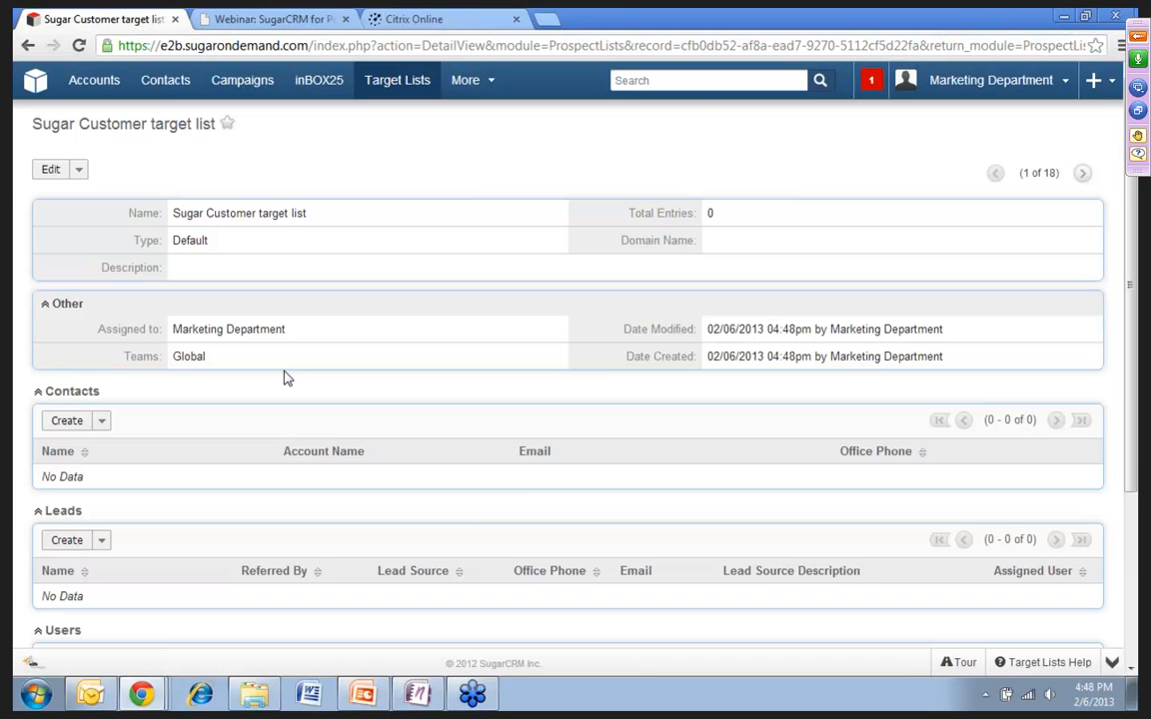
Step: Populate the target list's contacts from the "Sugar customers" report, searching the report names for "%sugar"
scroll(285, 377, "down", 2)
scroll(283, 377, "down", 2)
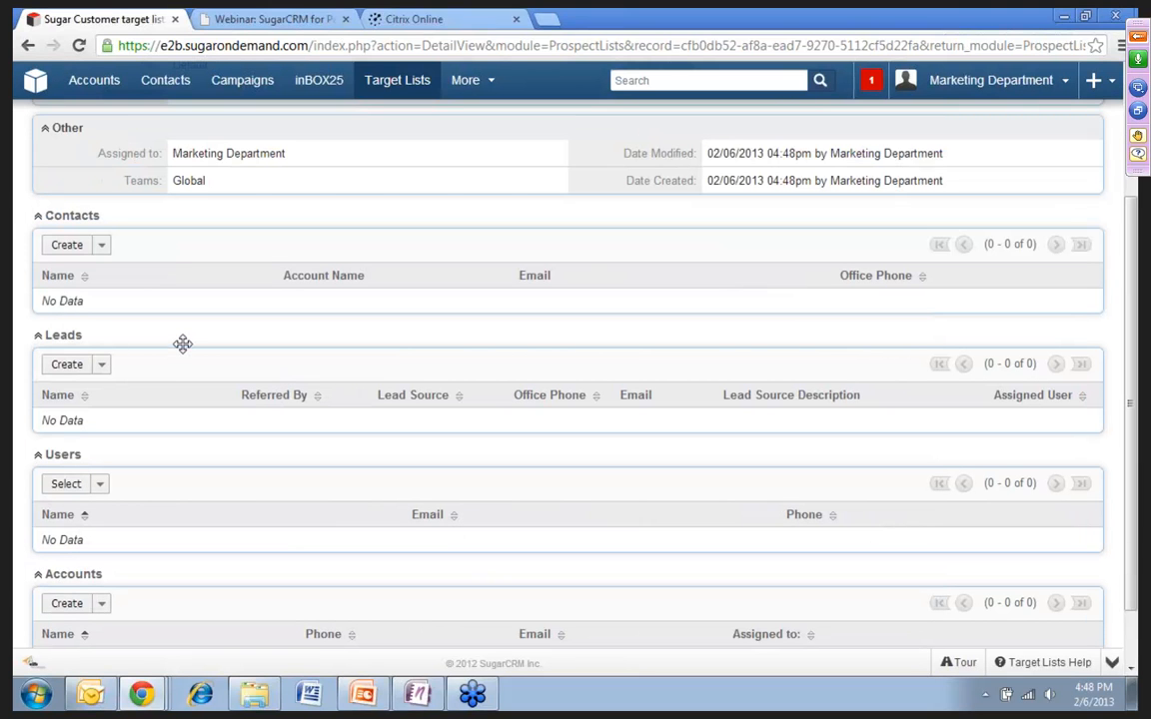
scroll(181, 337, "up", 1)
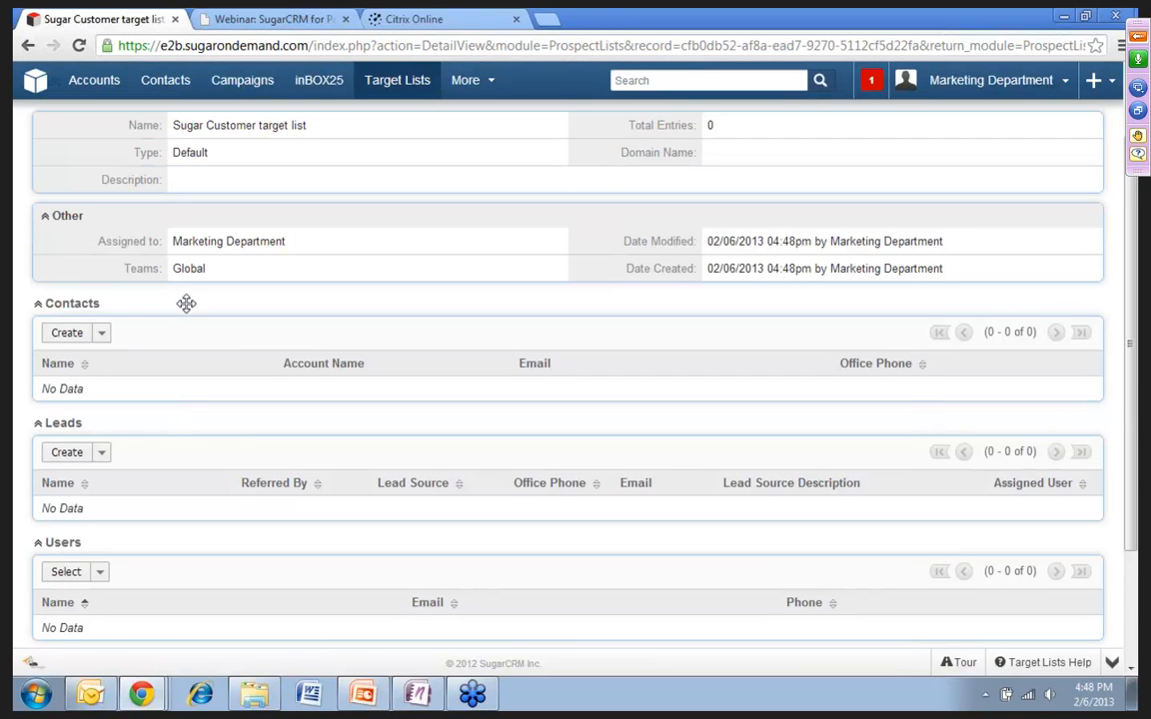
left_click(106, 337)
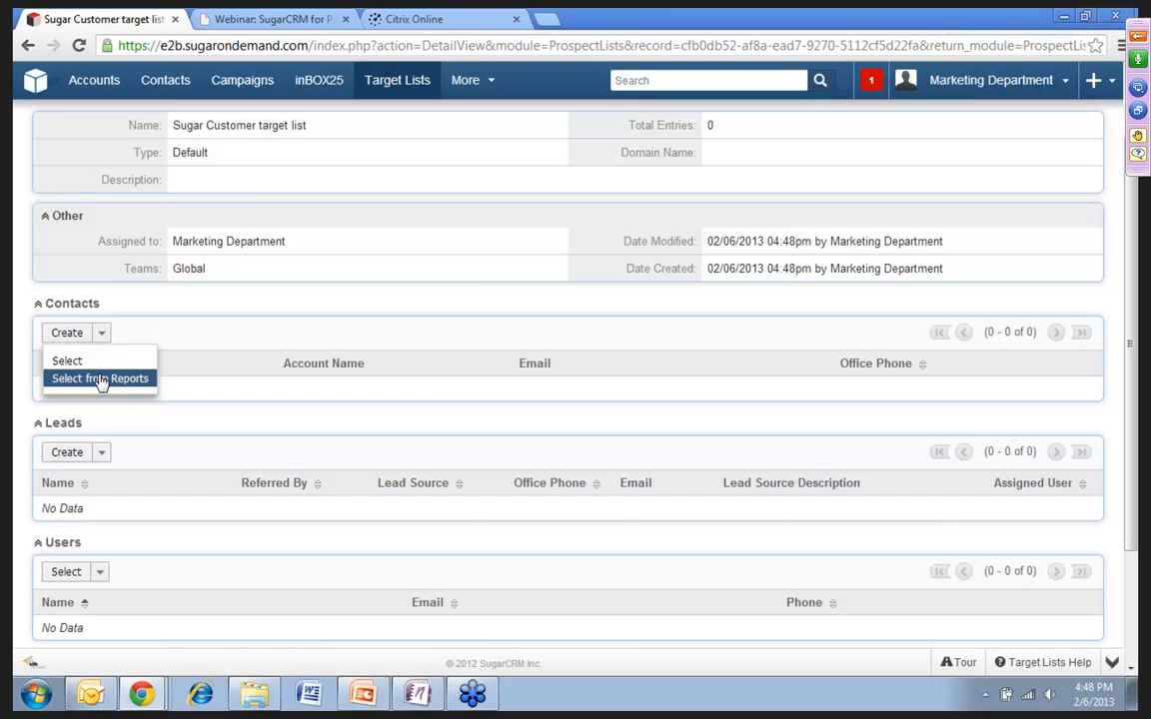
left_click(100, 379)
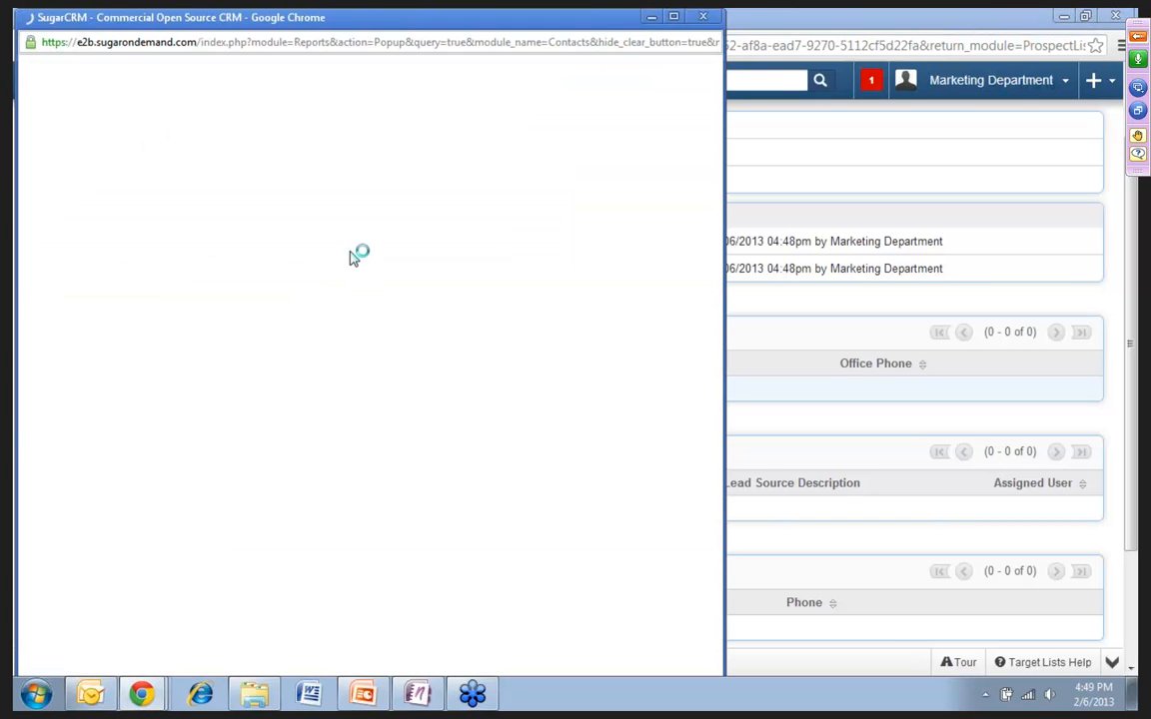
left_click(298, 108)
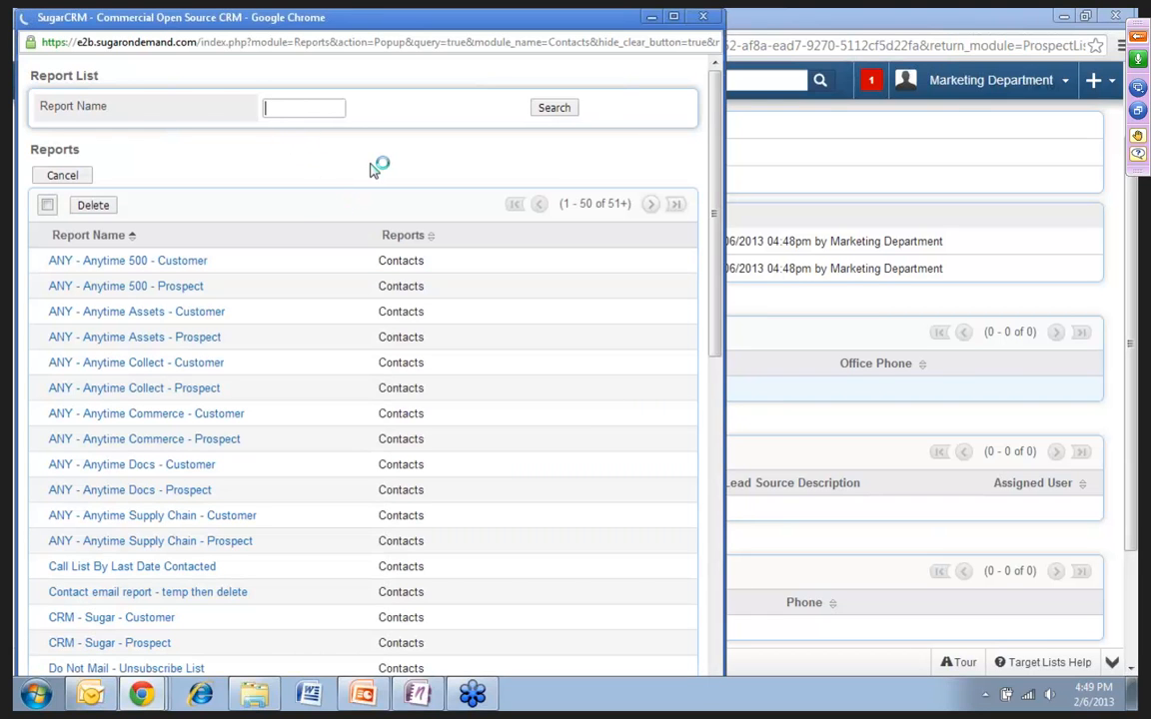
type("%")
key("Down")
key("Return")
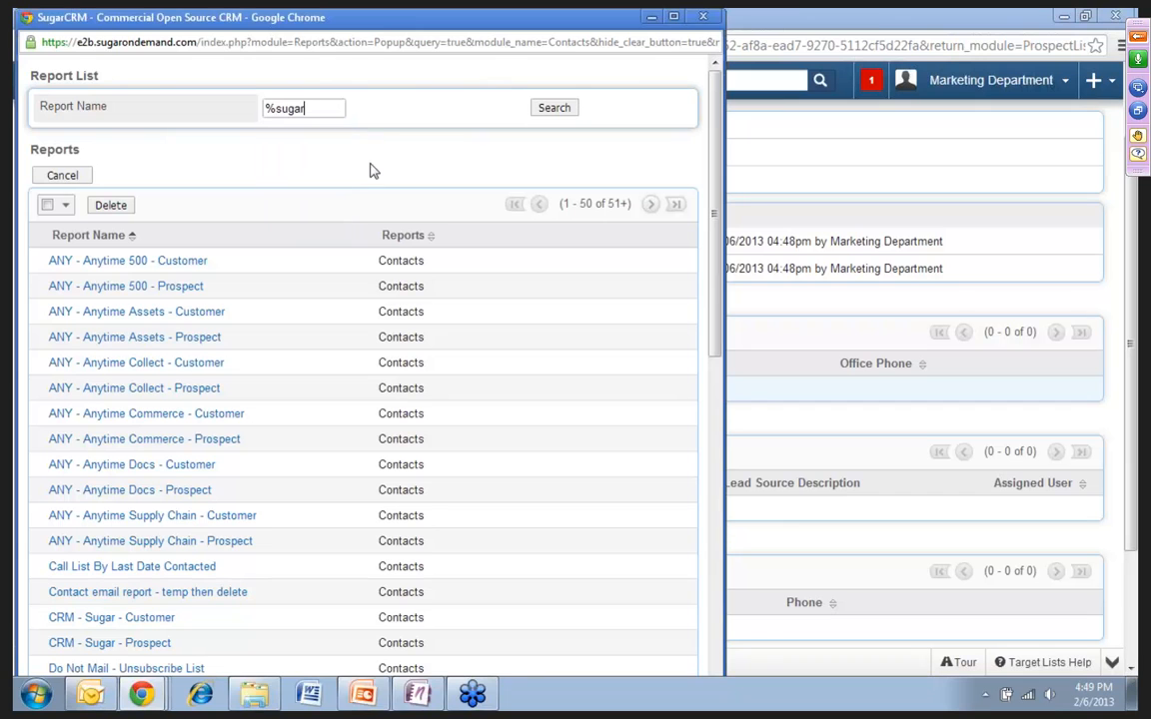
left_click(559, 108)
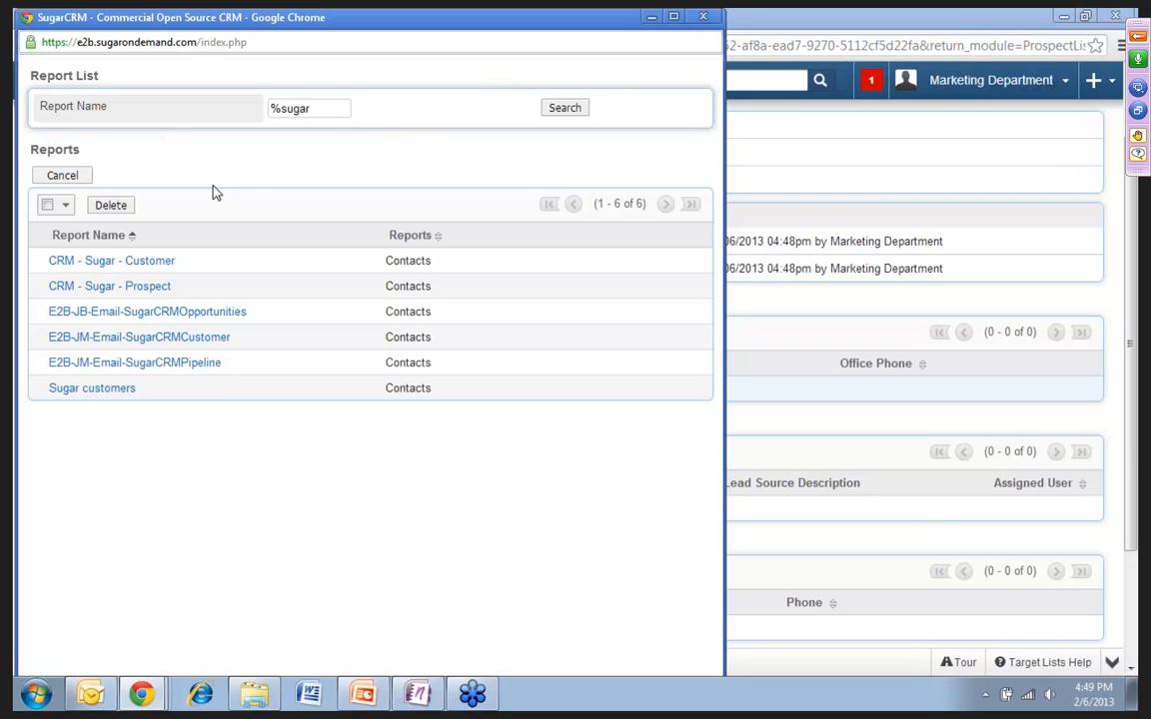
left_click(96, 393)
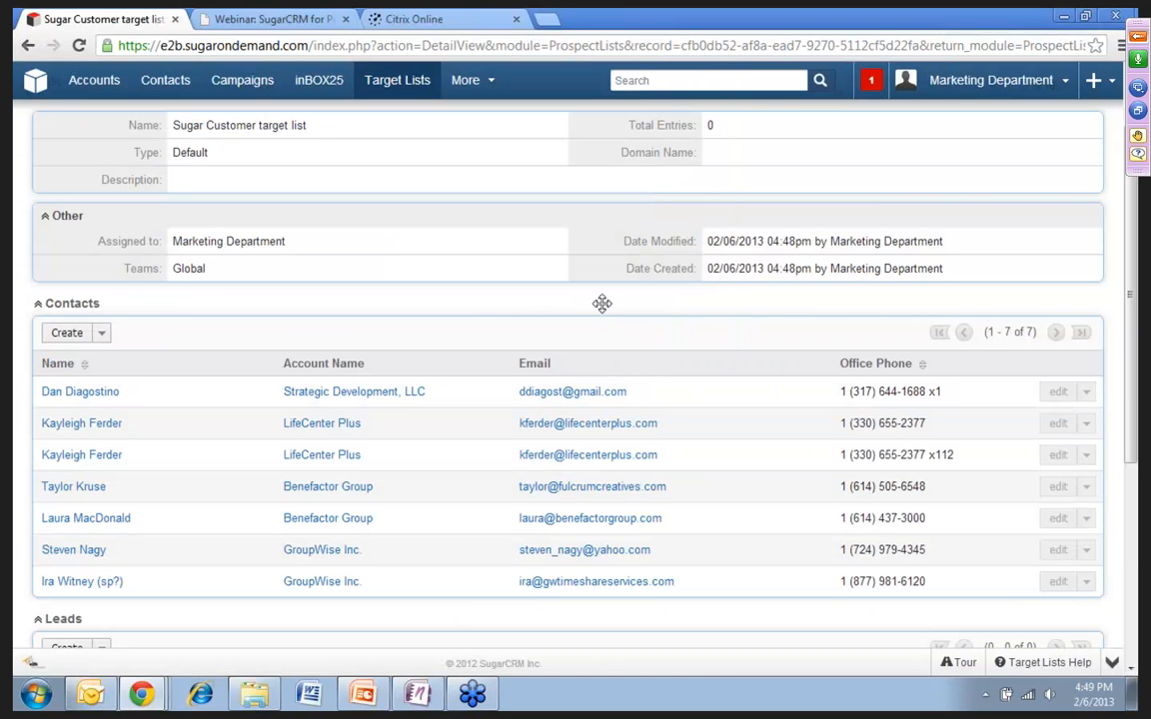
Step: Open the inBOX25 module to view its campaign manager dashboard
scroll(601, 303, "up", 2)
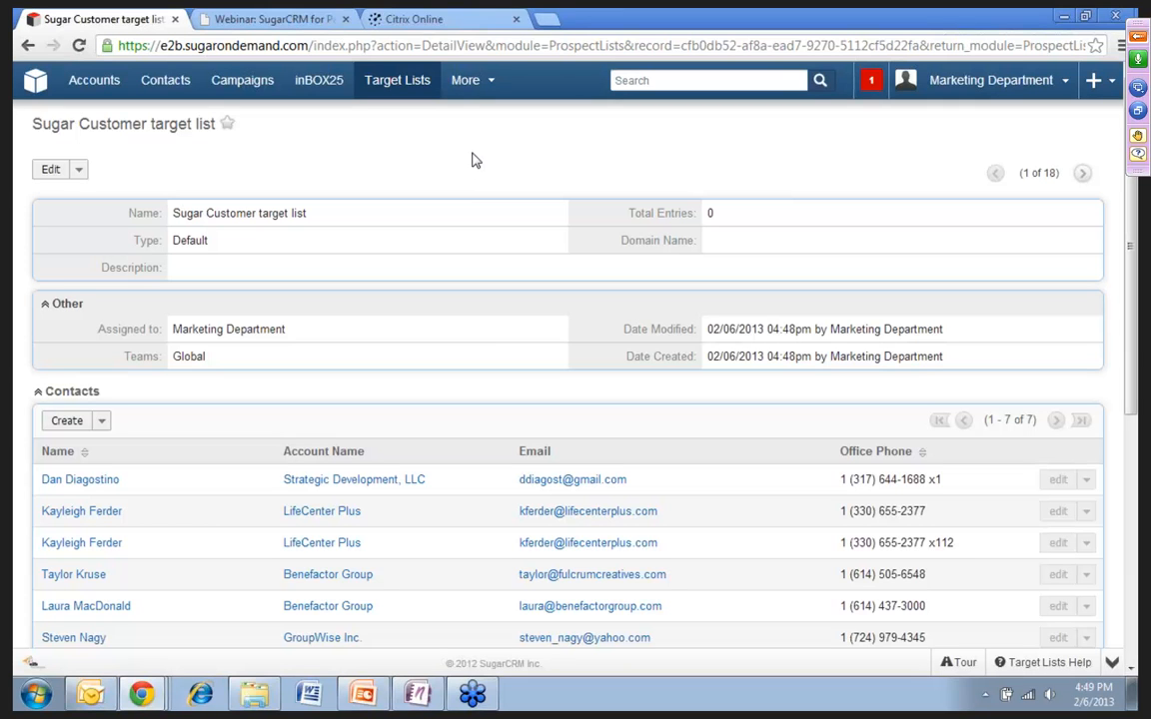
left_click(319, 85)
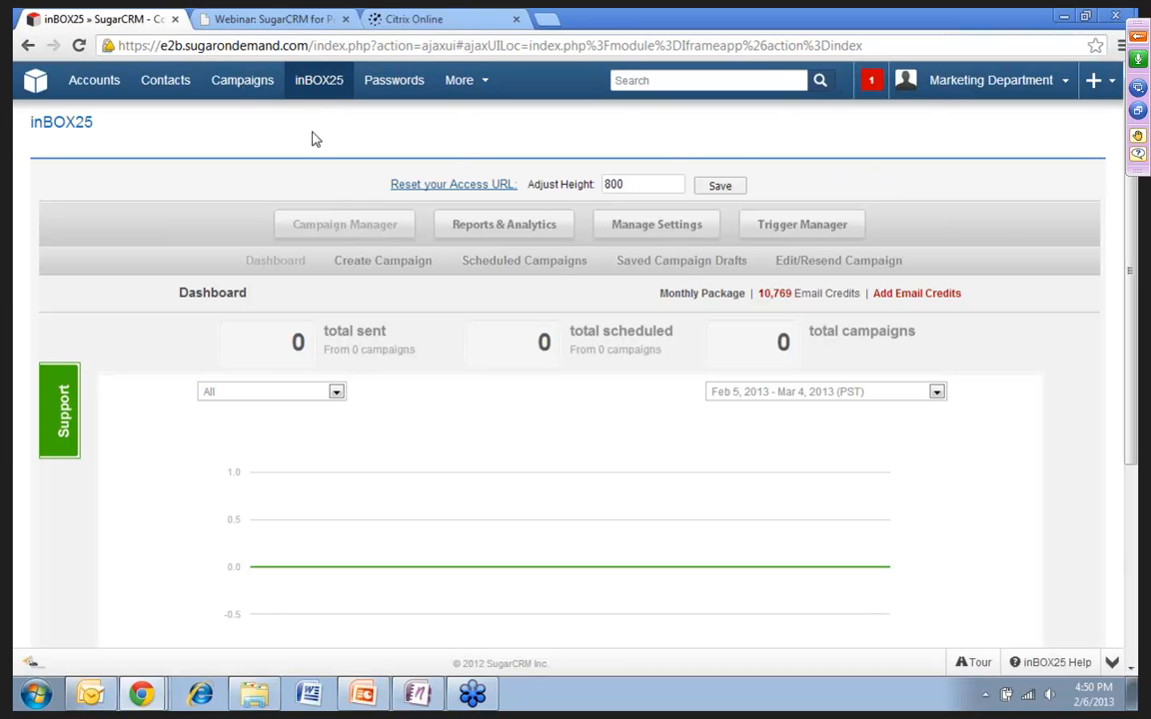
Step: Search the campaigns for names matching "%cold" with type Email and business e2b enterprise, clearing the previous criteria first
left_click(243, 88)
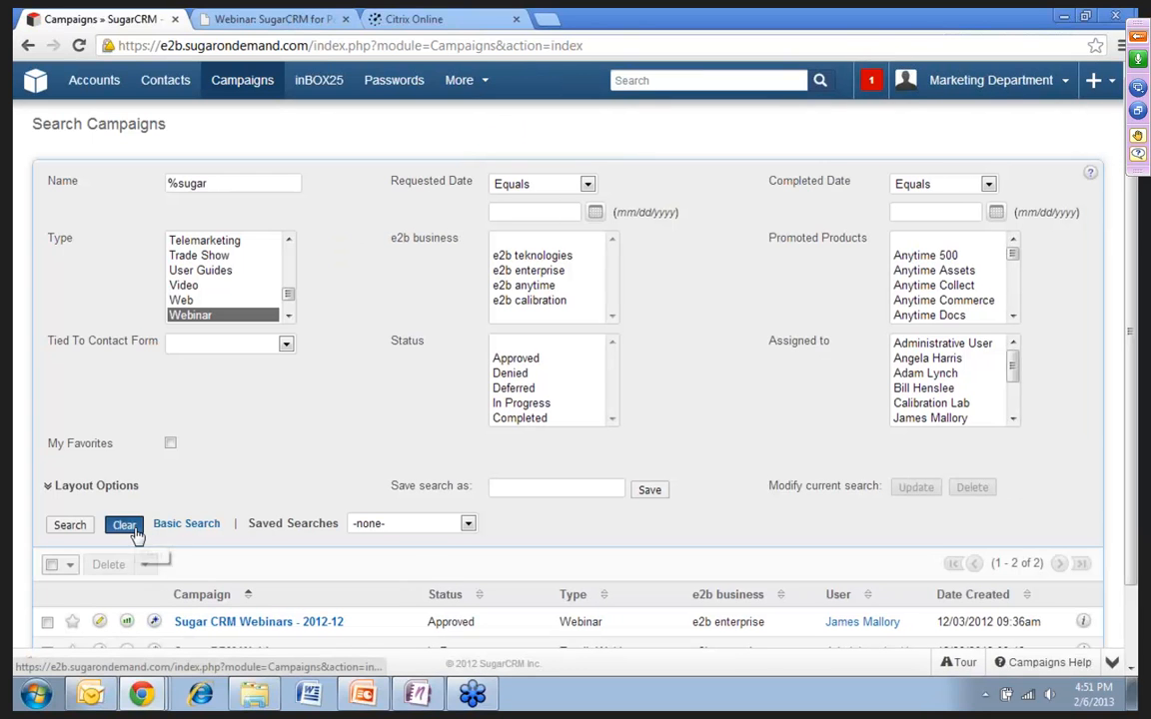
left_click(128, 527)
left_click_drag(288, 294, 288, 267)
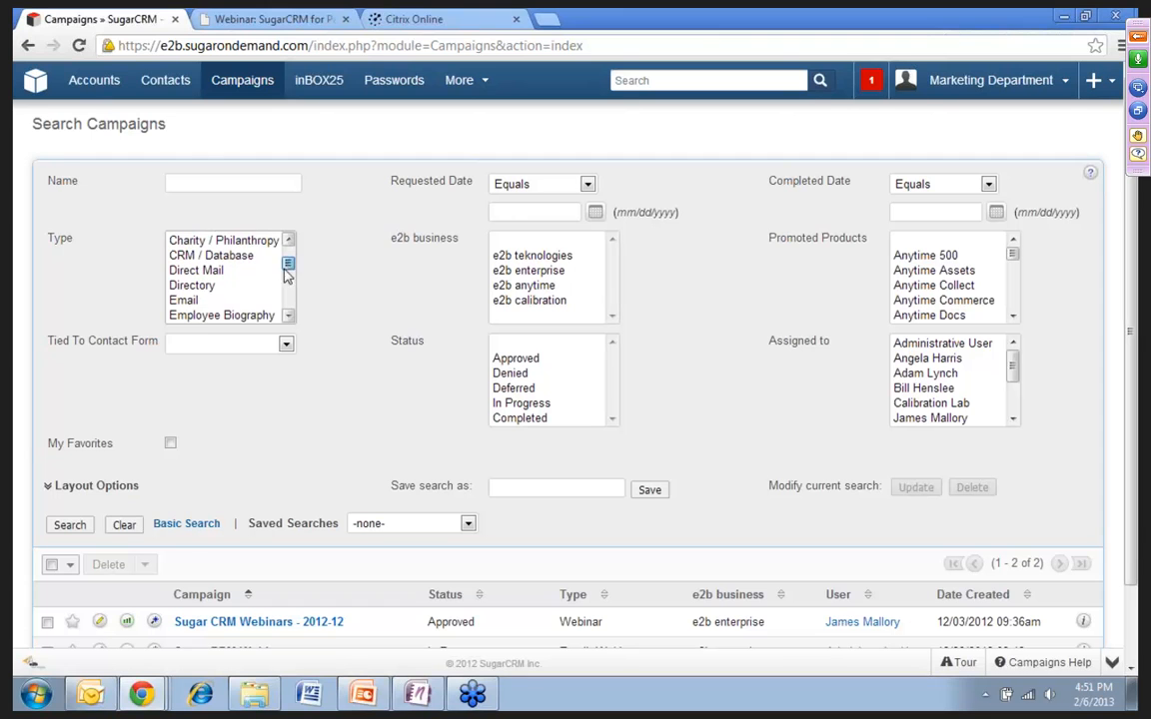
left_click(185, 300)
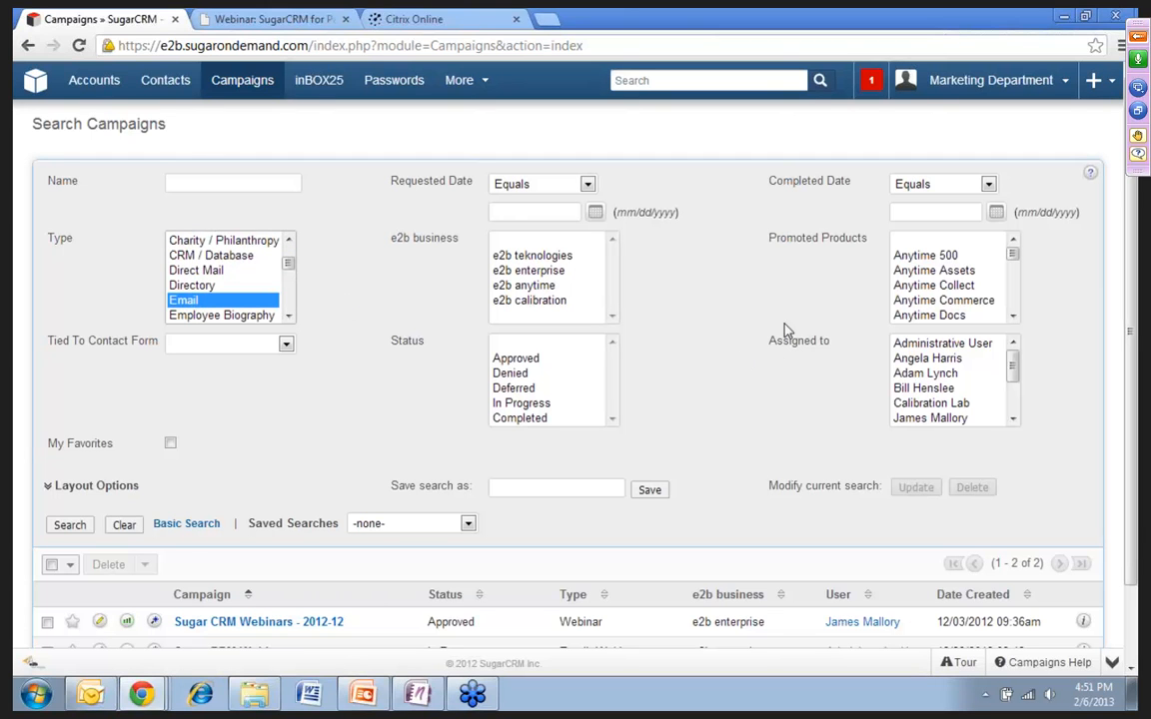
left_click(546, 274)
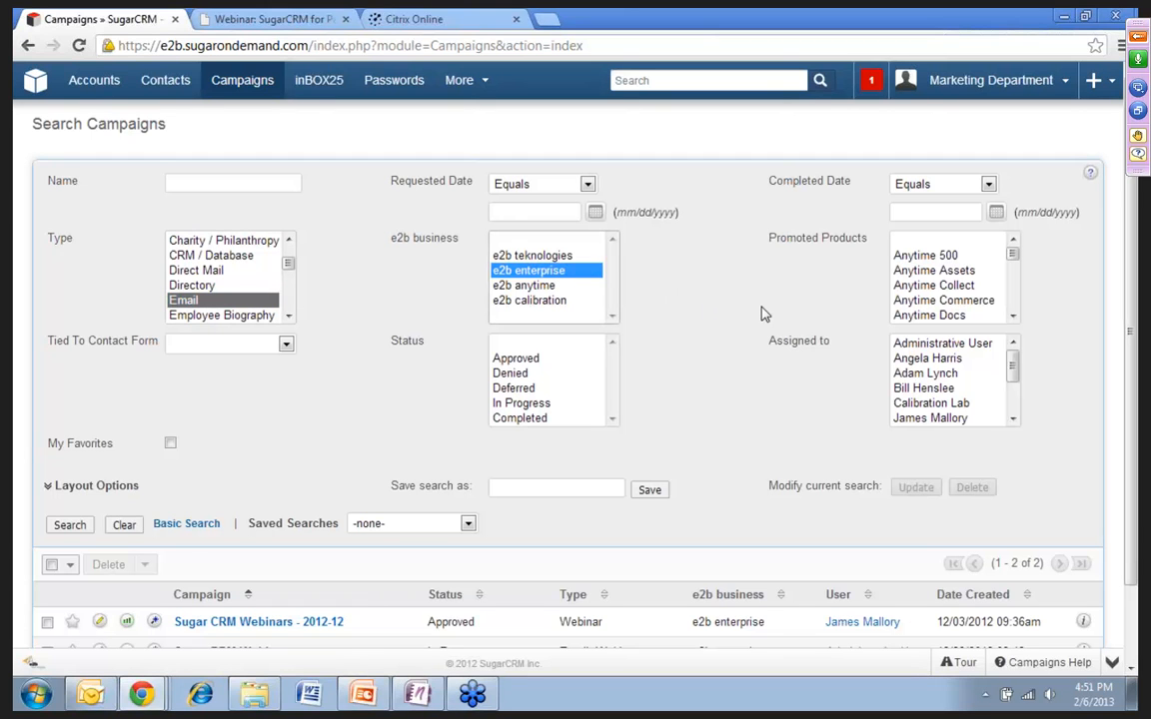
left_click(196, 180)
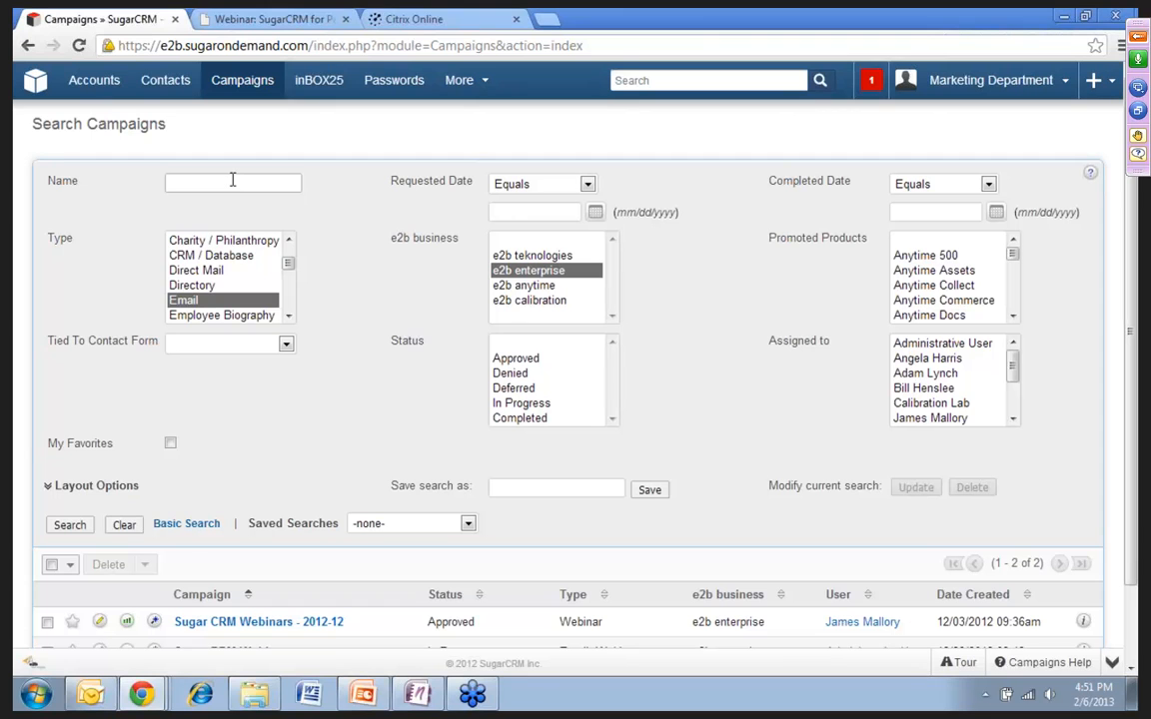
type("%")
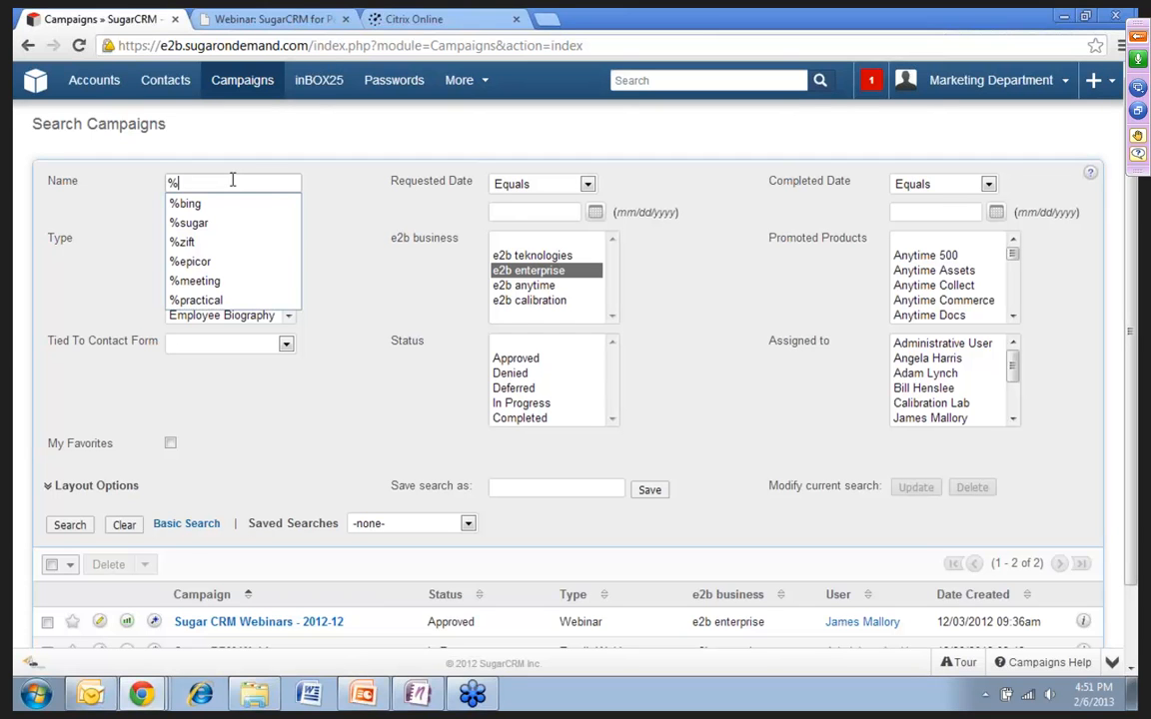
type("cold")
key("Return")
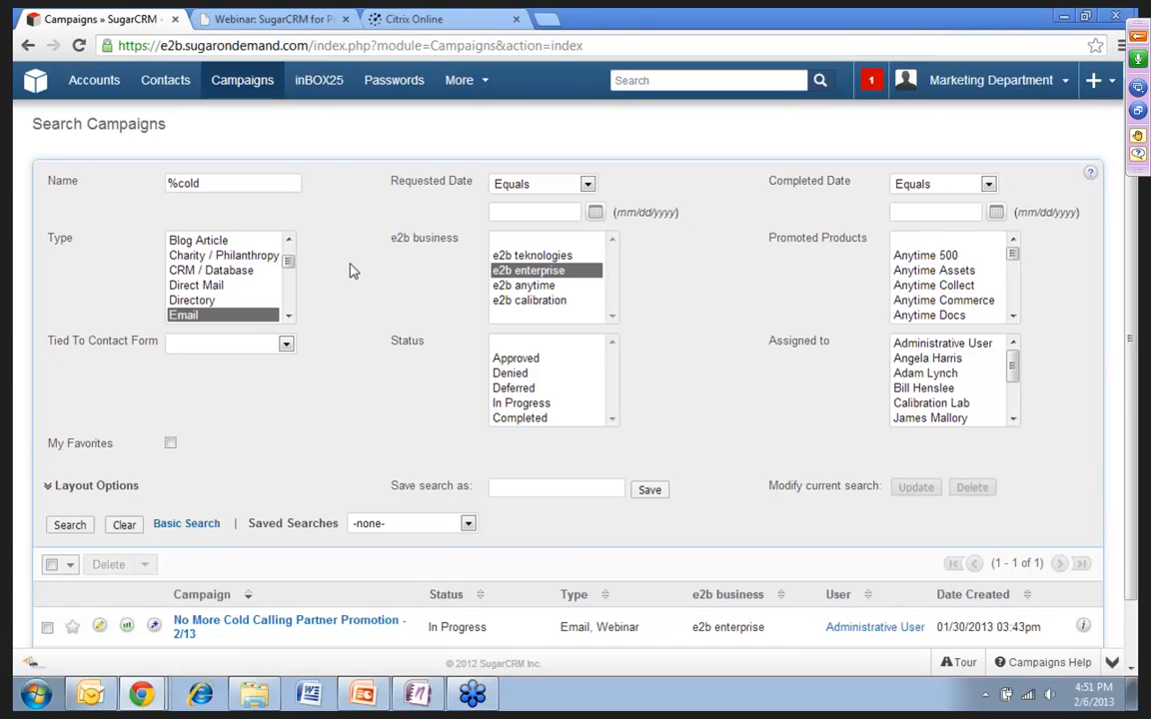
Step: Open the "No More Cold Calling Partner Promotion - 2/13" campaign and examine its status page's response chart by recipient activity
scroll(352, 268, "down", 2)
left_click(242, 561)
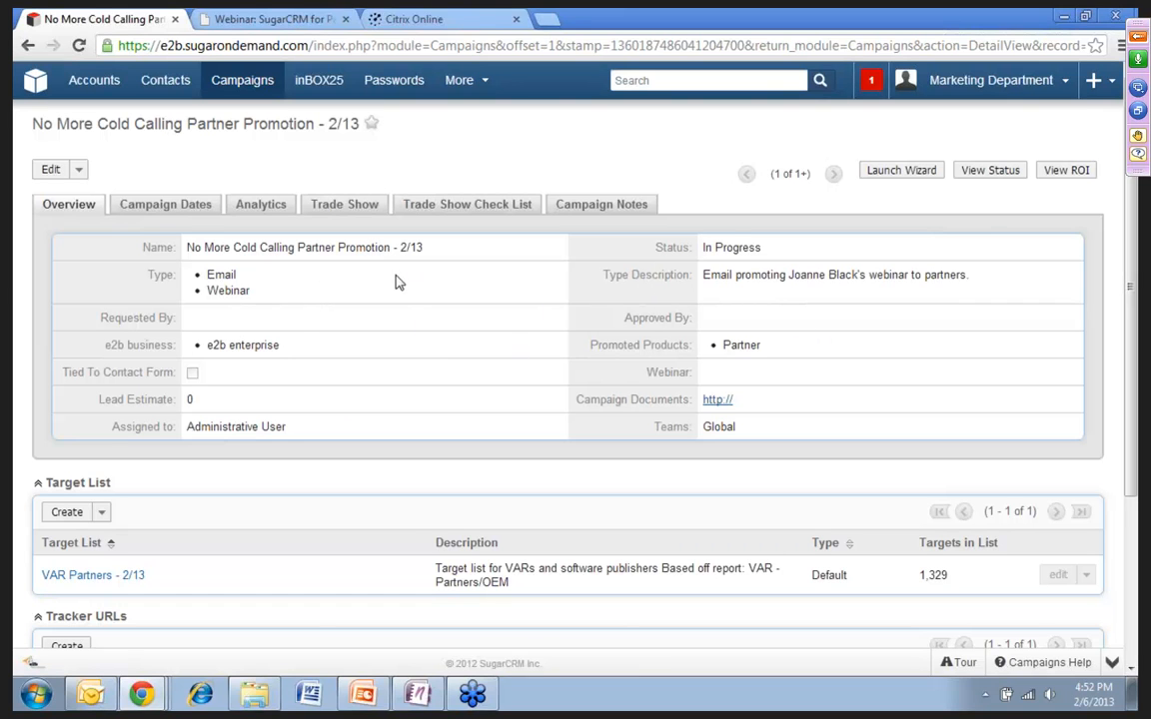
left_click(979, 172)
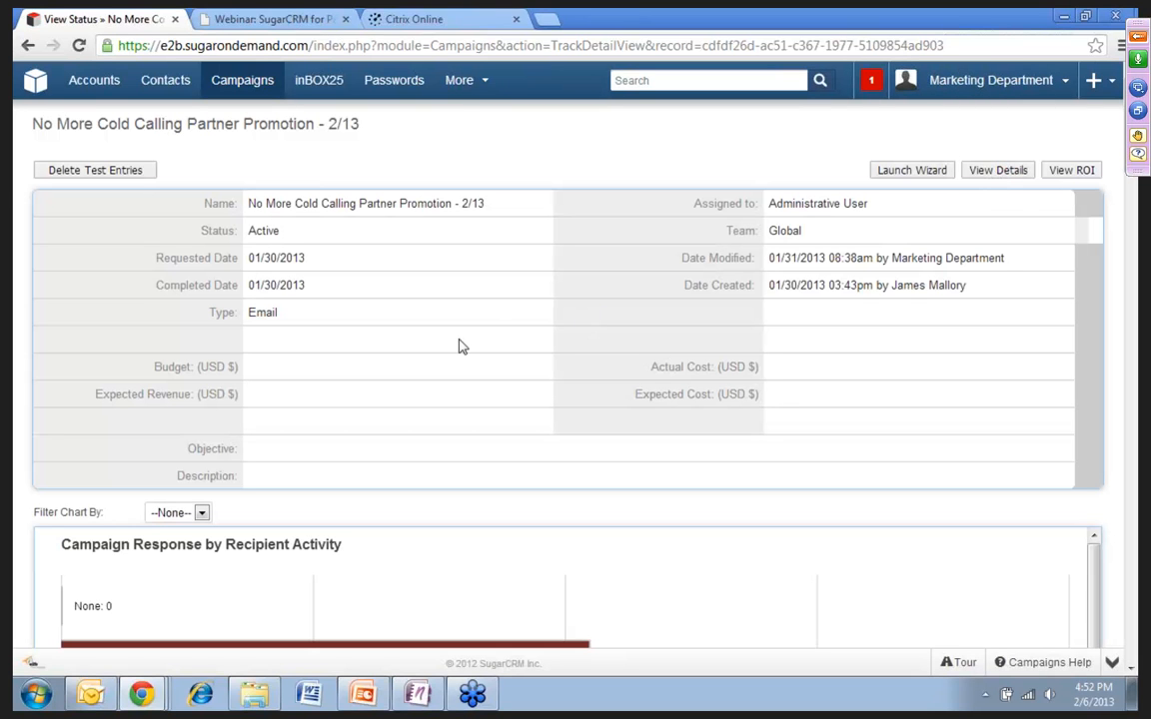
scroll(461, 345, "down", 3)
scroll(461, 346, "down", 3)
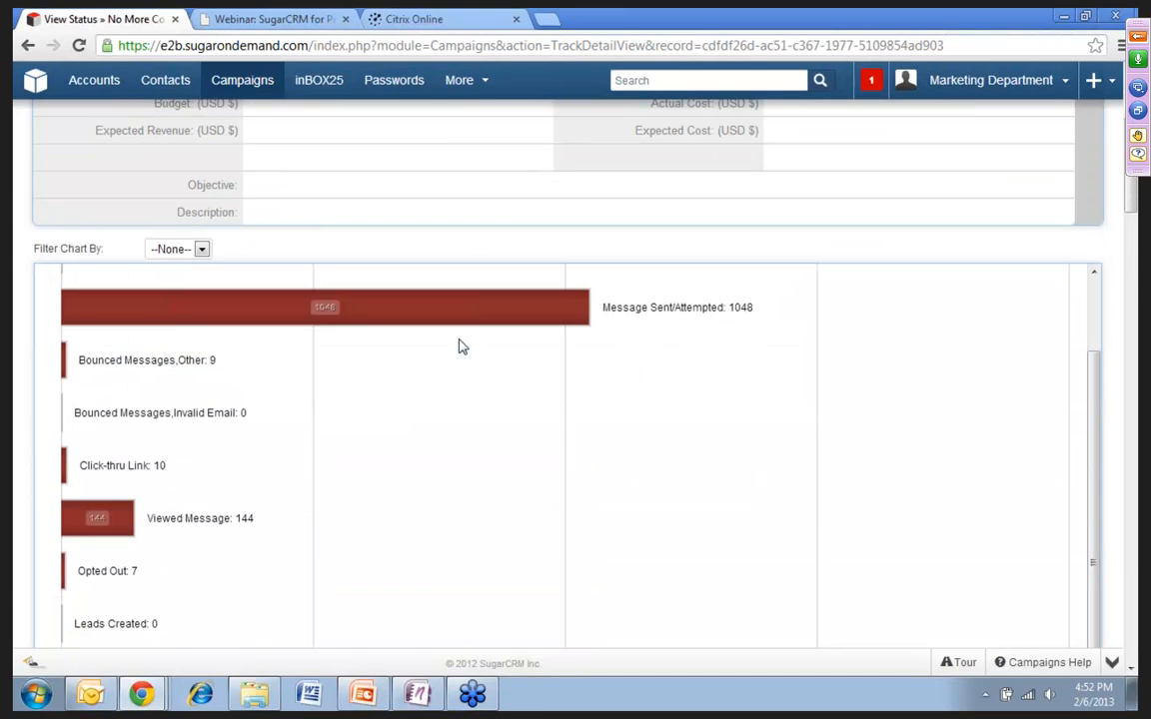
scroll(632, 372, "down", 2)
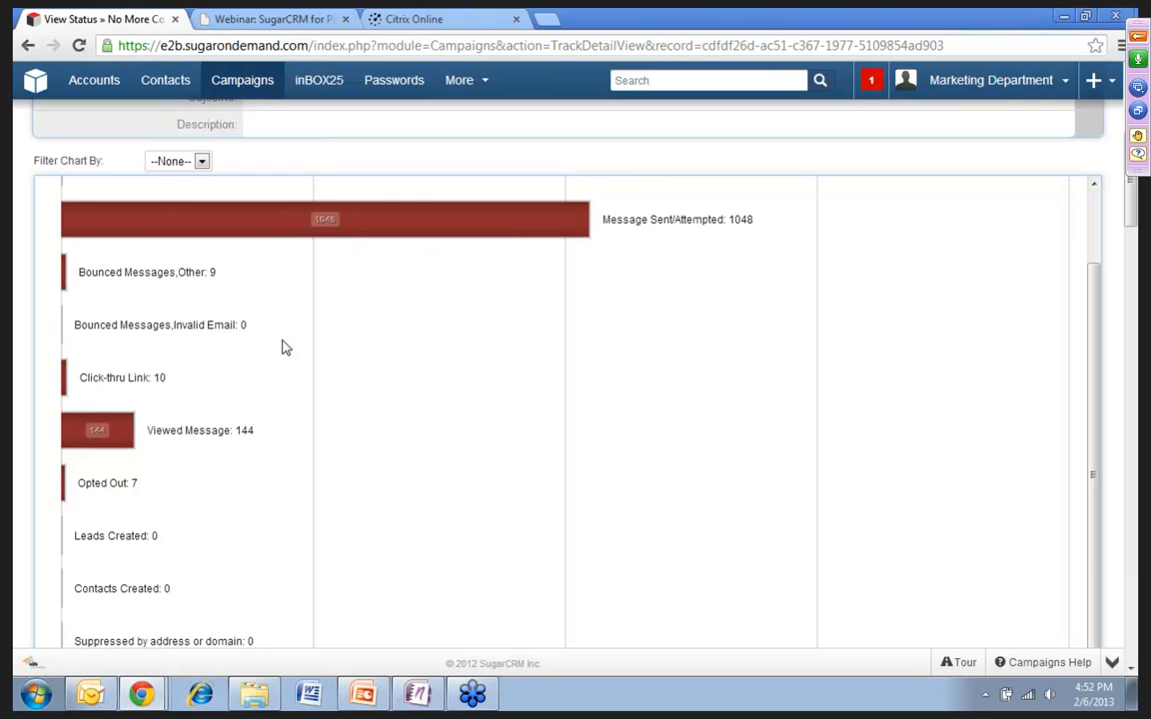
Step: Drill down into the chart's Click-thru Link contacts and review the recipient lists through bounced messages and opt-outs
mouse_move(65, 387)
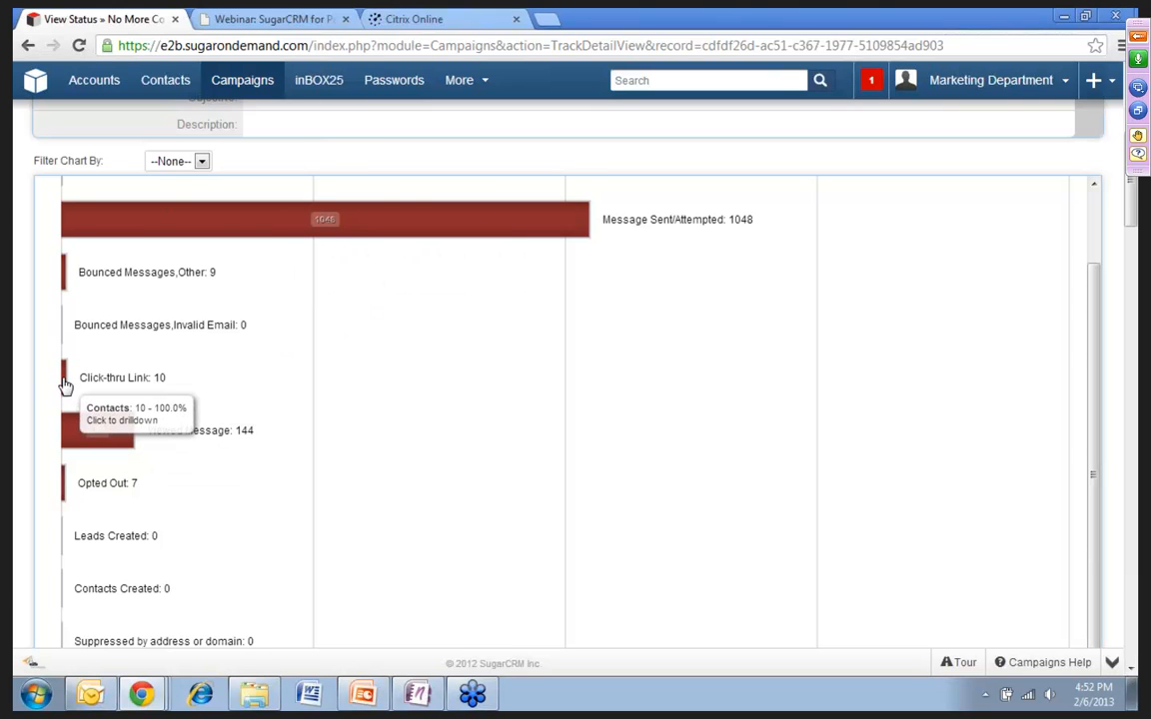
left_click(65, 386)
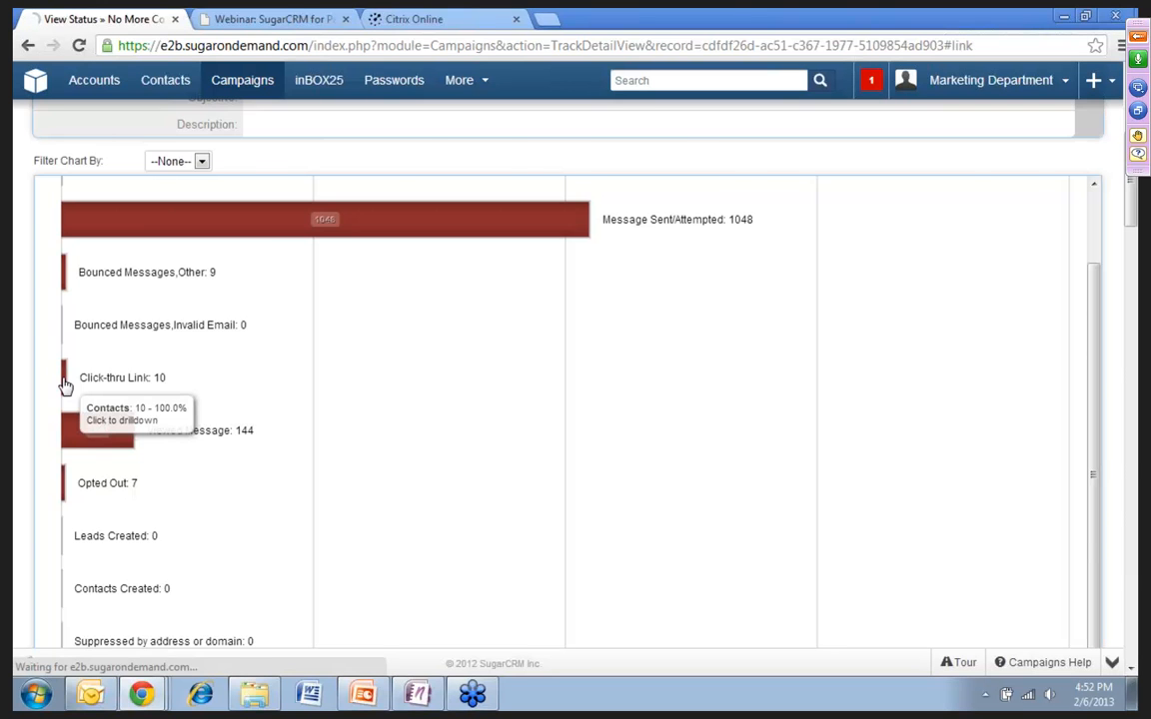
scroll(586, 360, "up", 1)
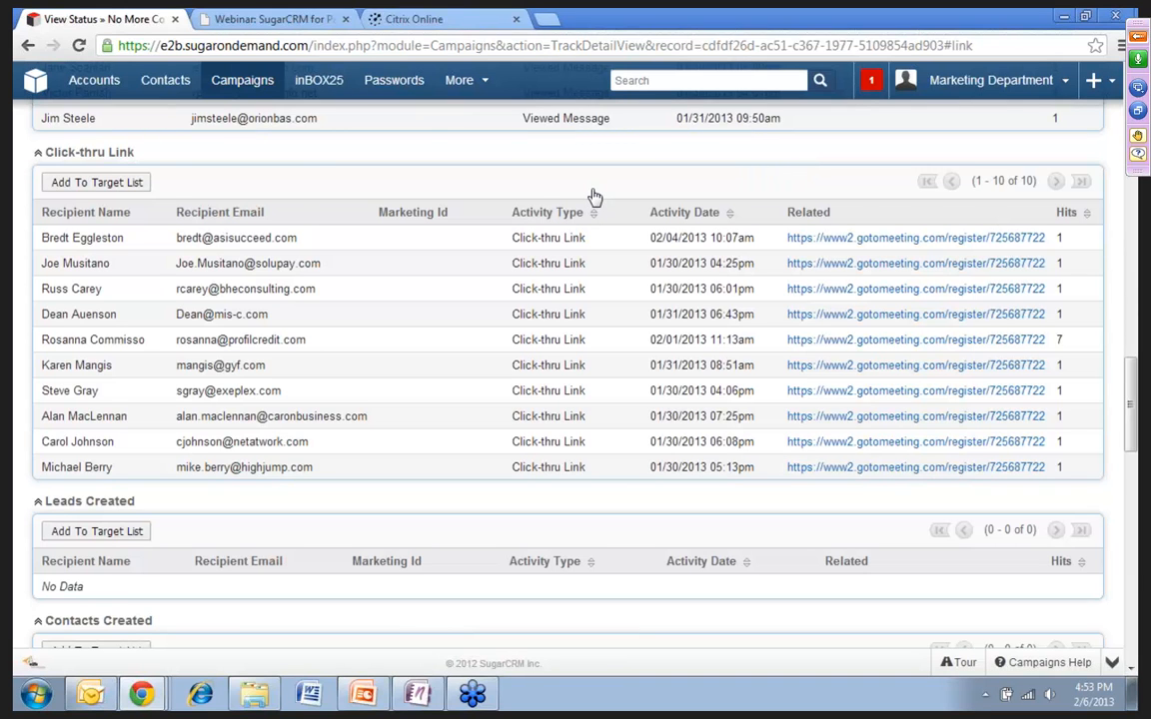
scroll(593, 197, "down", 2)
scroll(594, 197, "down", 8)
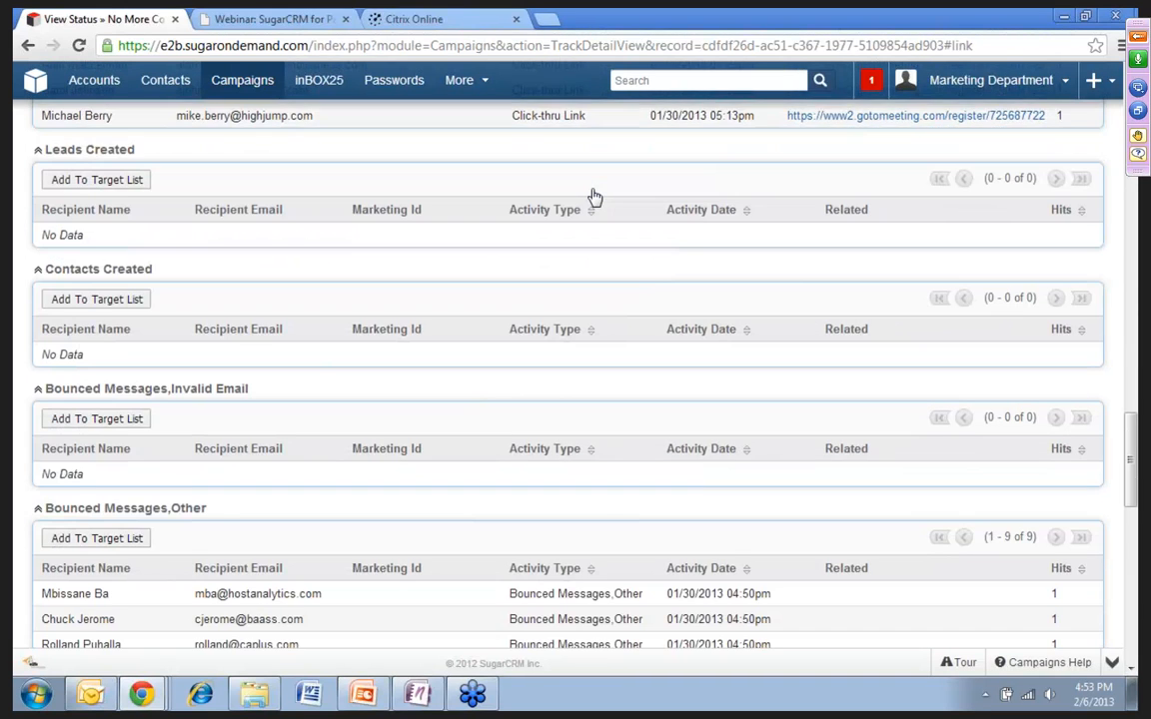
scroll(591, 188, "down", 2)
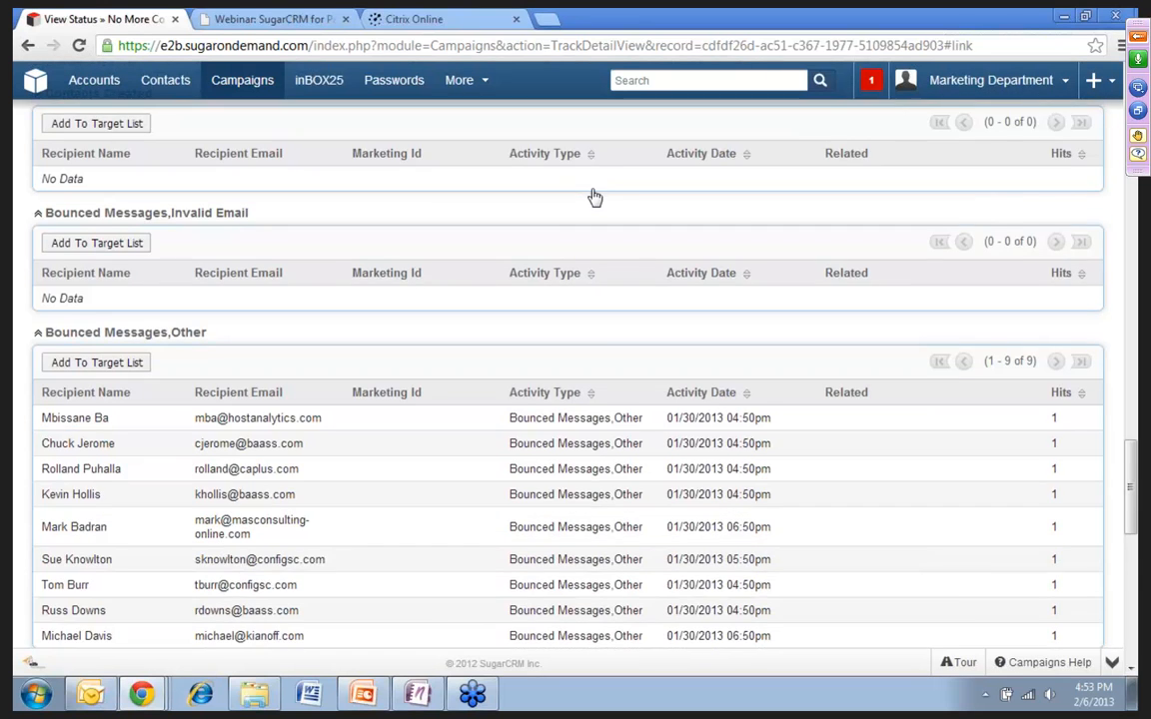
scroll(591, 189, "down", 10)
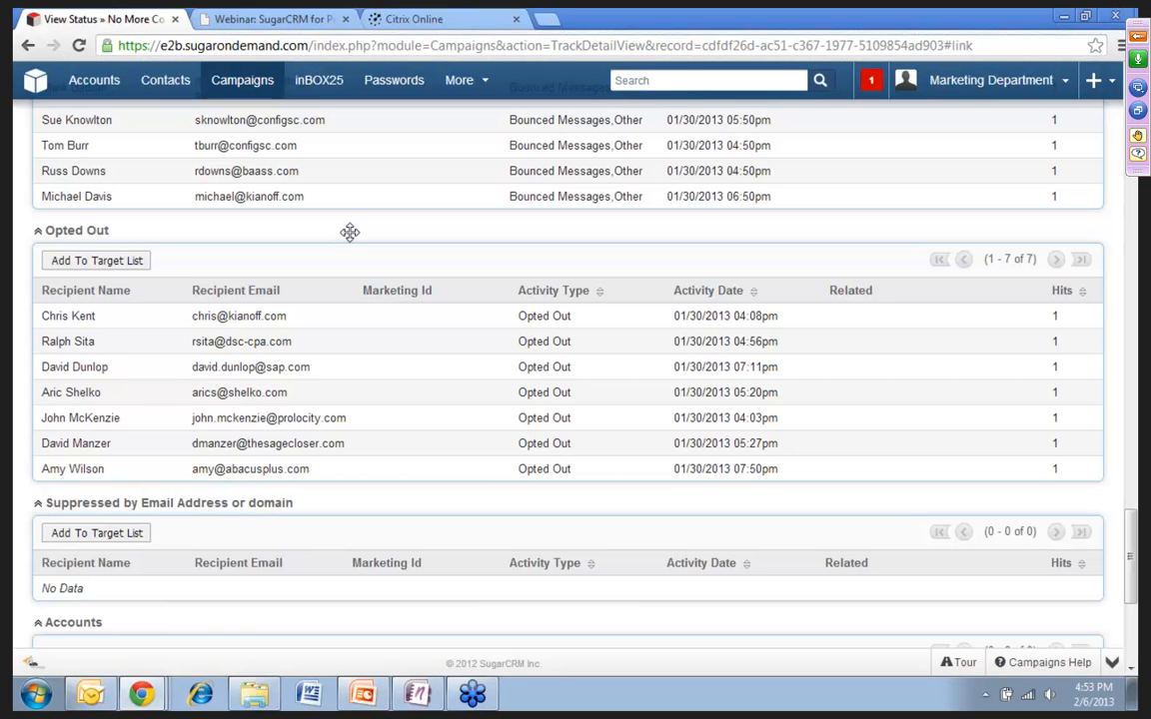
Step: Open the e2banytime.com website in a new browser tab and examine the contact form for its Revenue Cycle Management report offer
left_click(549, 19)
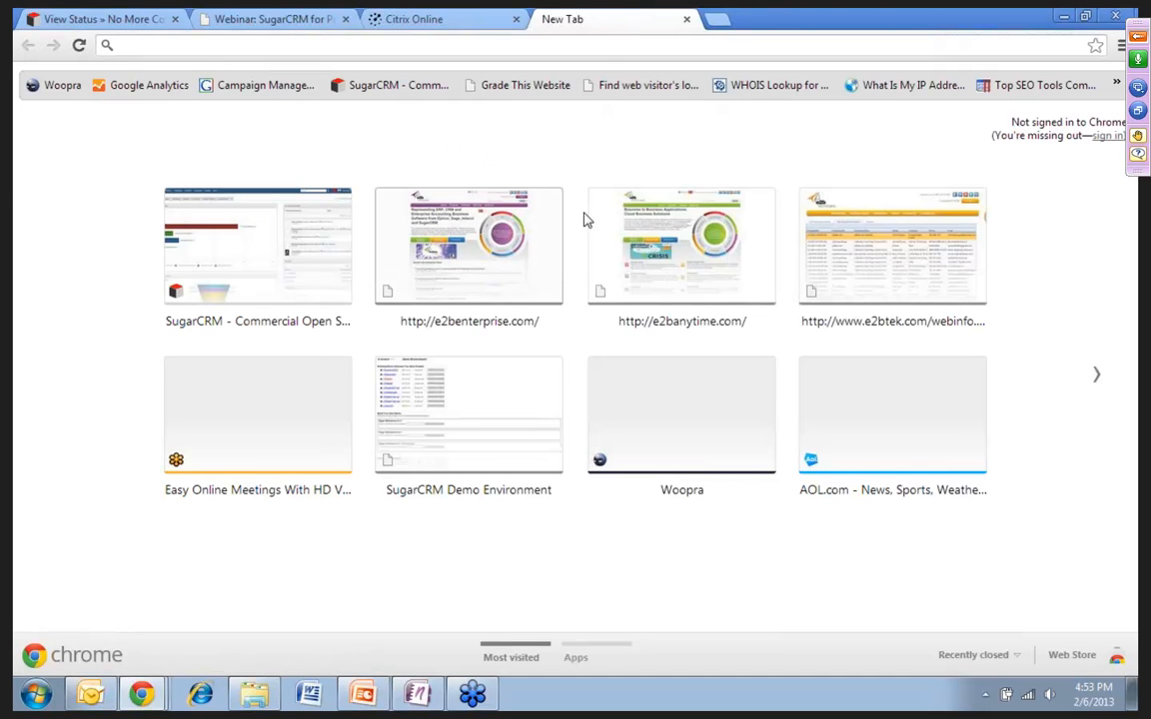
left_click(599, 214)
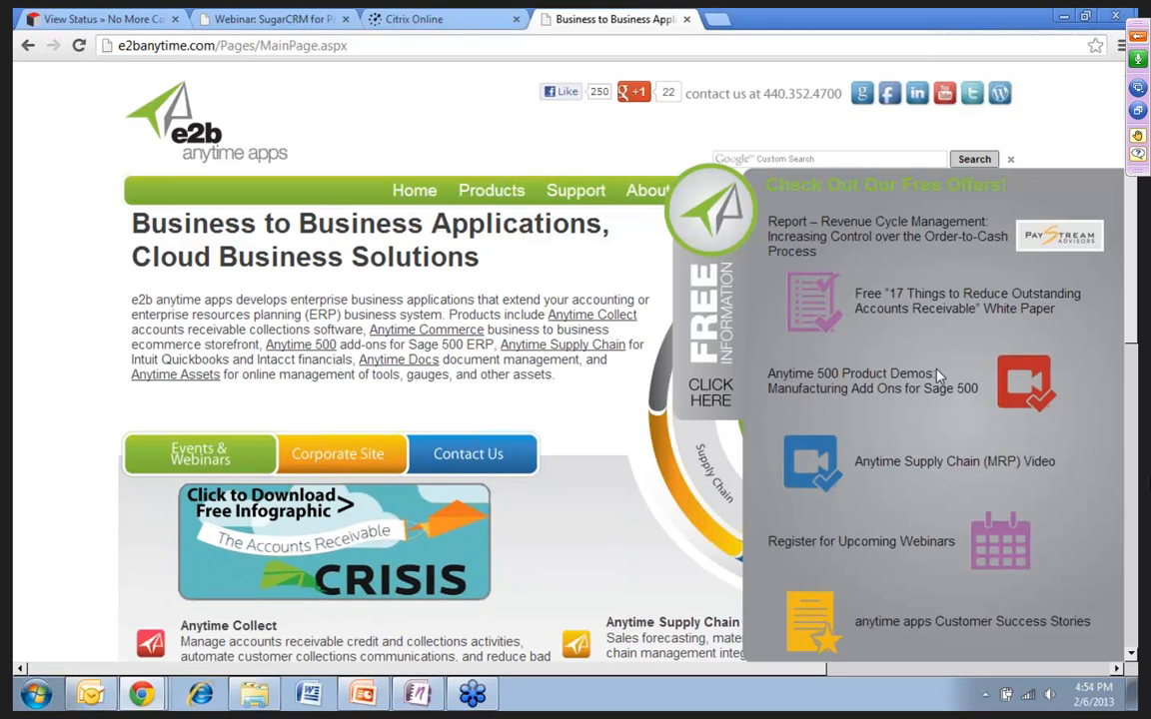
left_click(1045, 249)
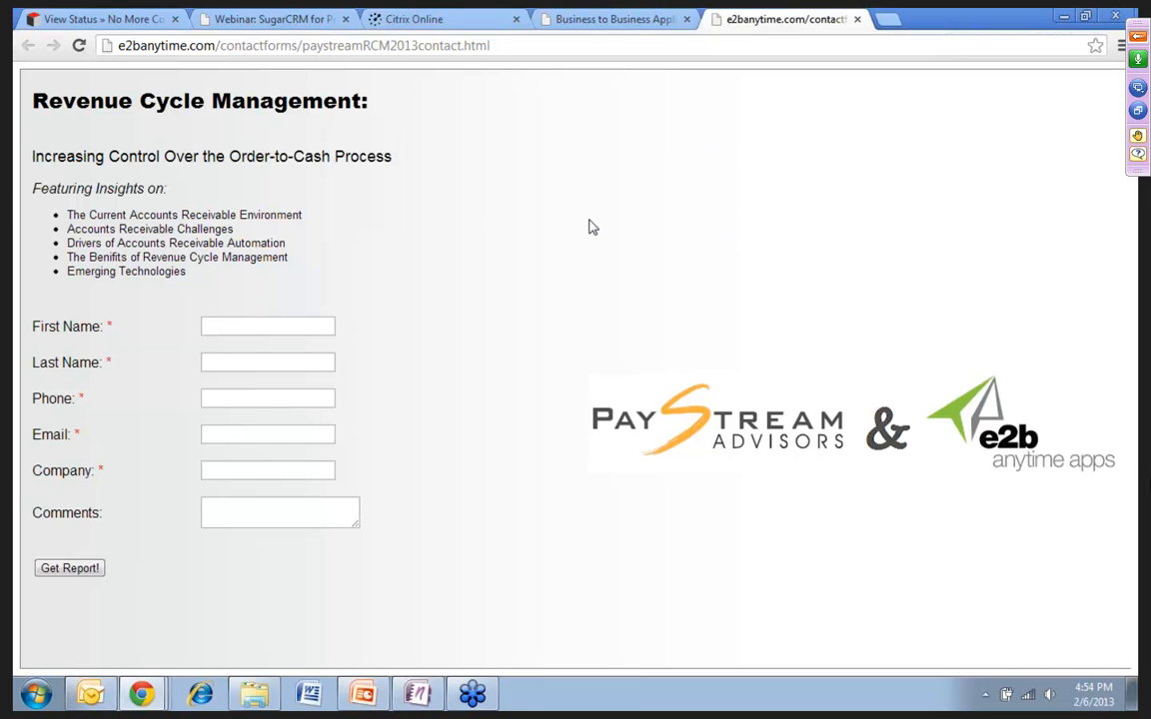
left_click(257, 326)
left_click(248, 364)
left_click(236, 399)
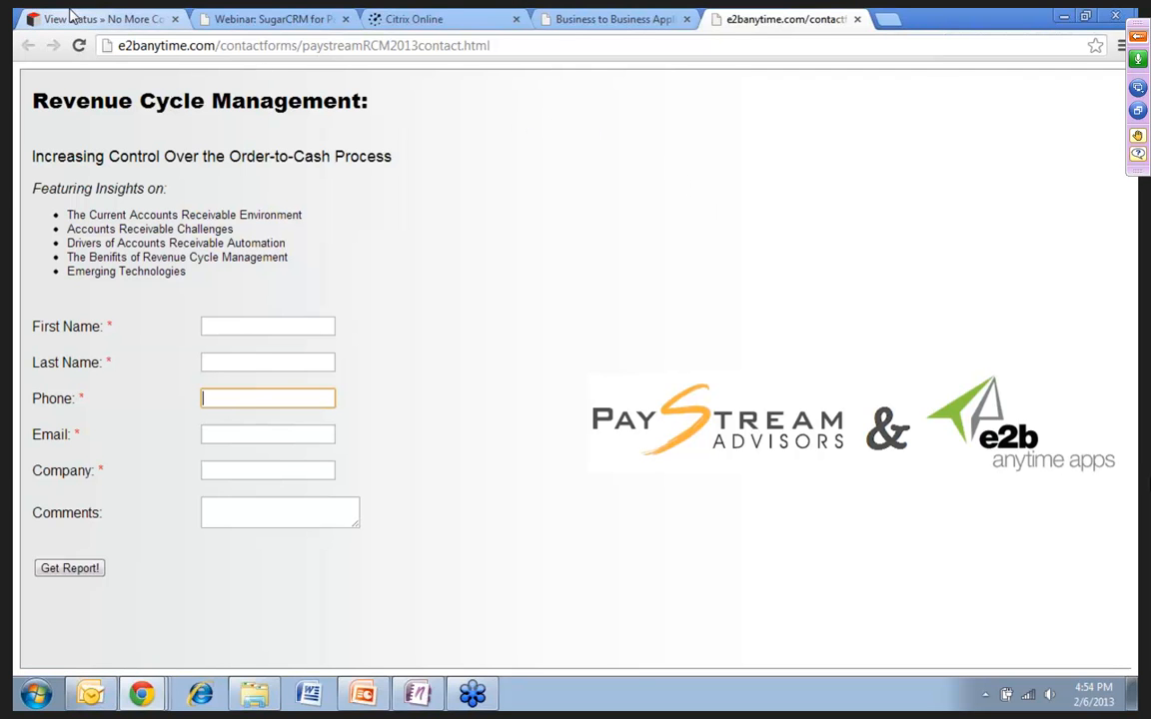
Step: Return to SugarCRM's home dashboard and examine the Leads by Campaign chart
key("ctrl+Tab")
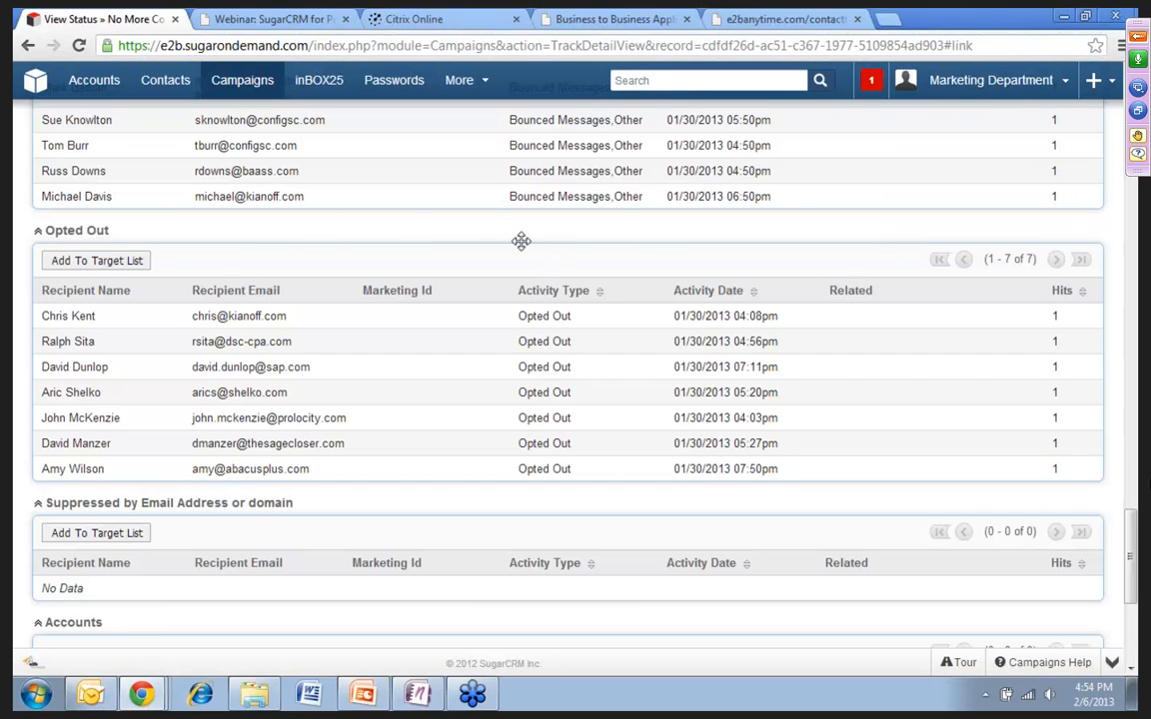
mouse_move(40, 86)
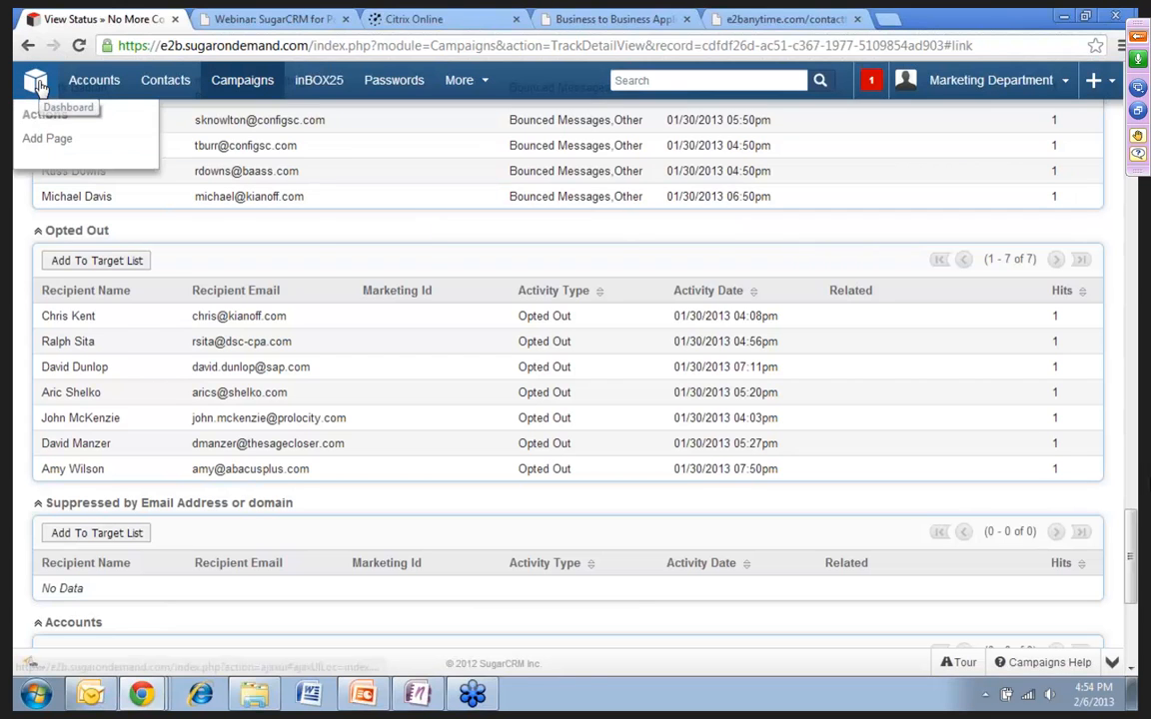
left_click(40, 86)
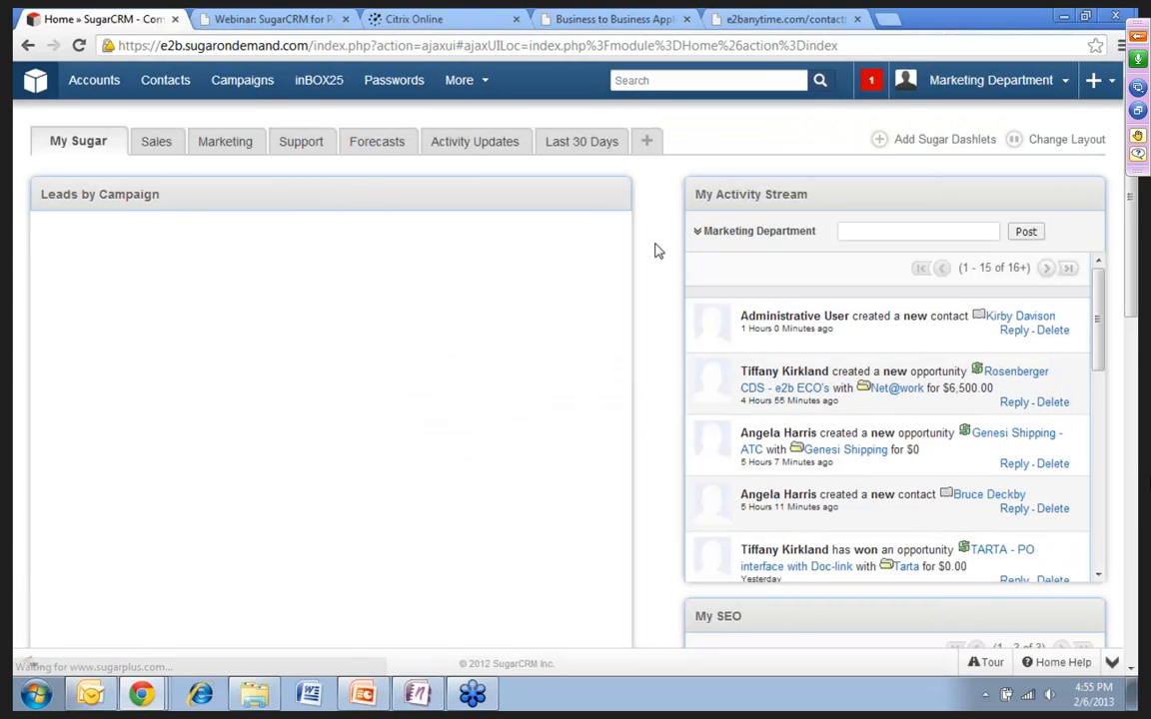
scroll(654, 251, "down", 1)
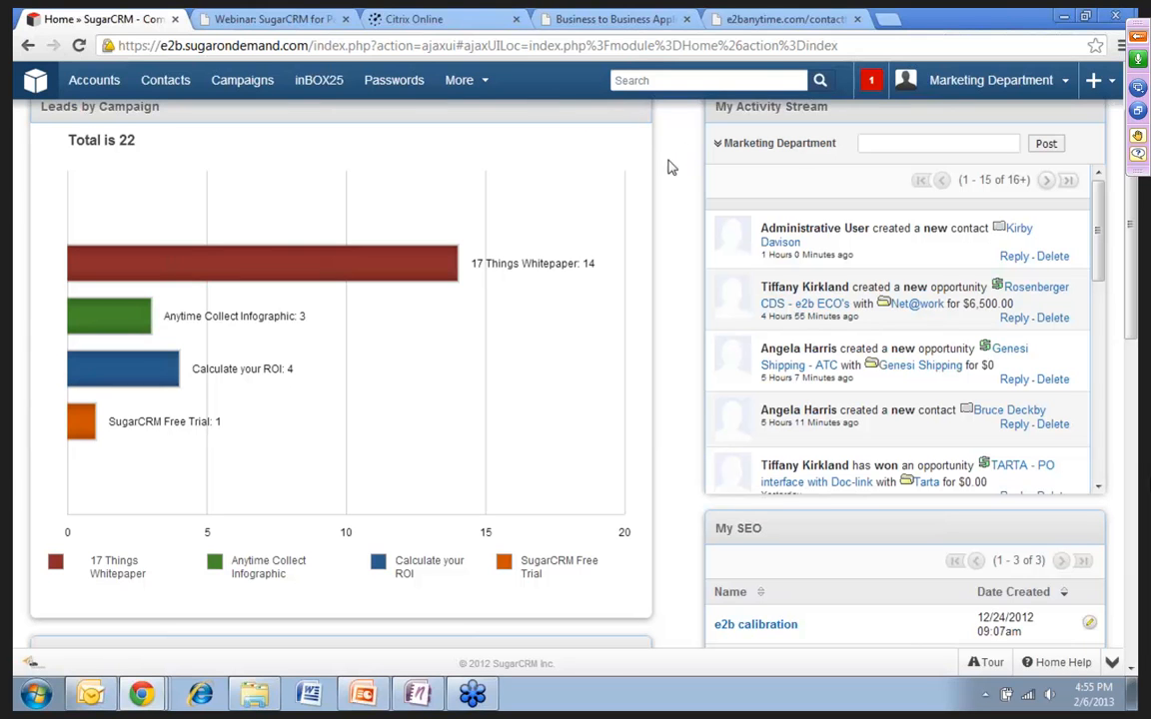
Step: Open the Passwords module and list all its records by clearing the search criteria
mouse_move(465, 80)
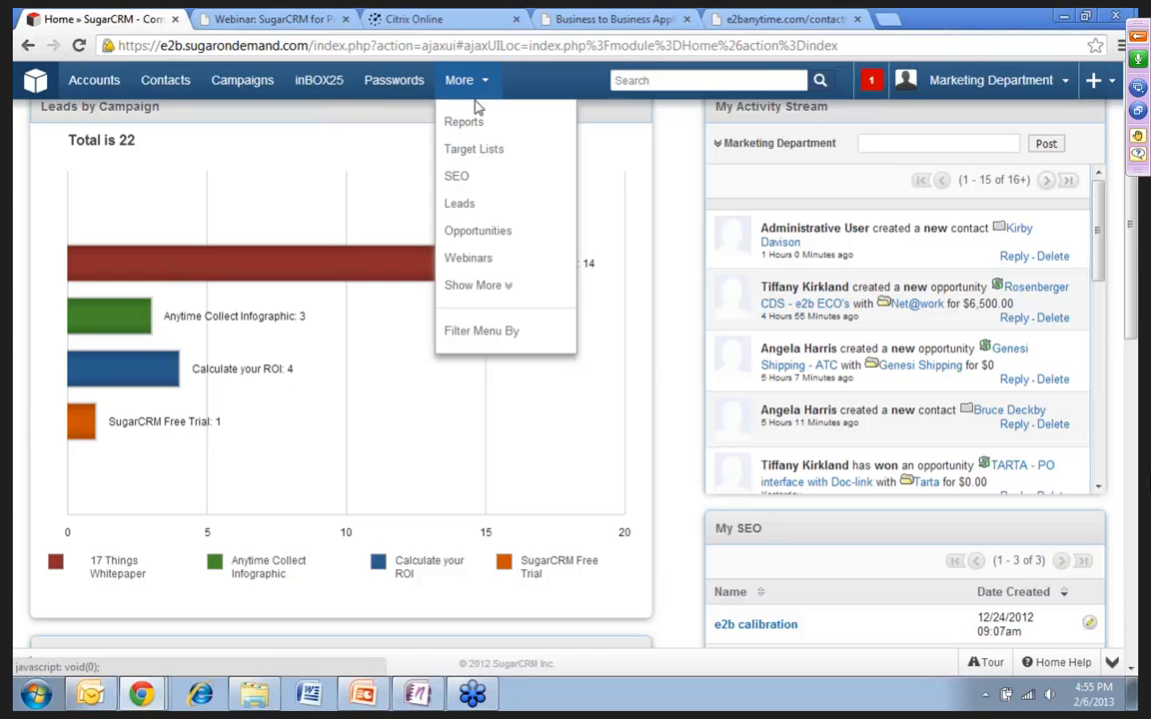
mouse_move(510, 259)
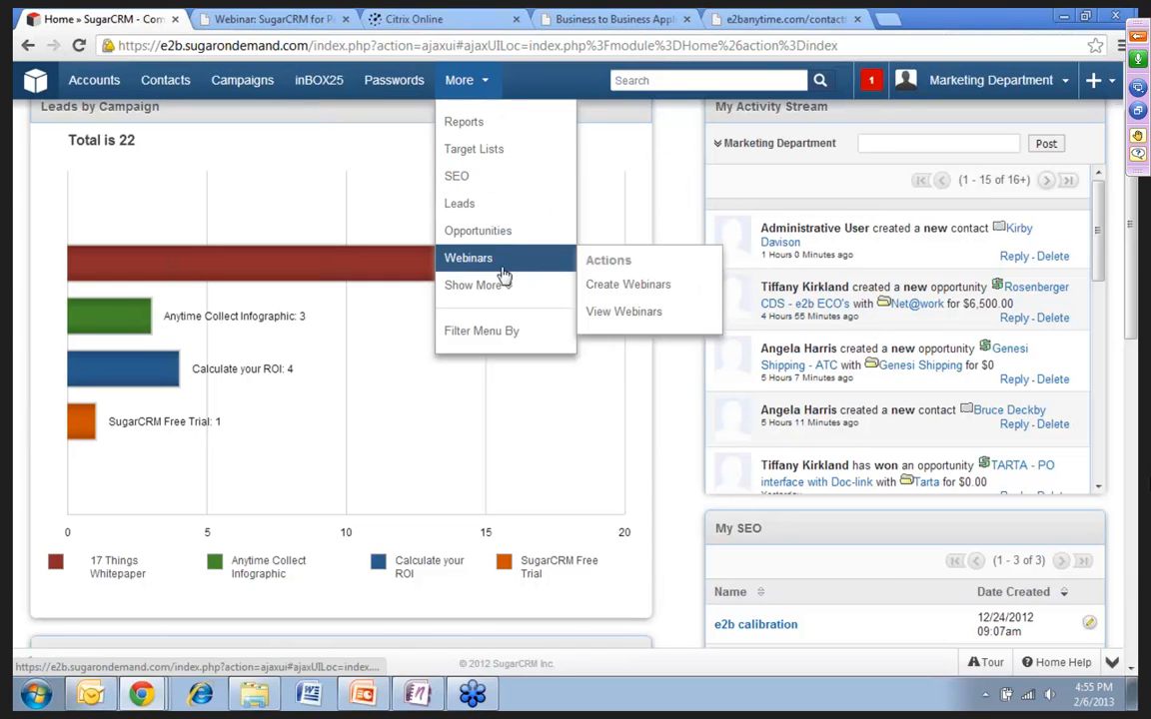
left_click(485, 286)
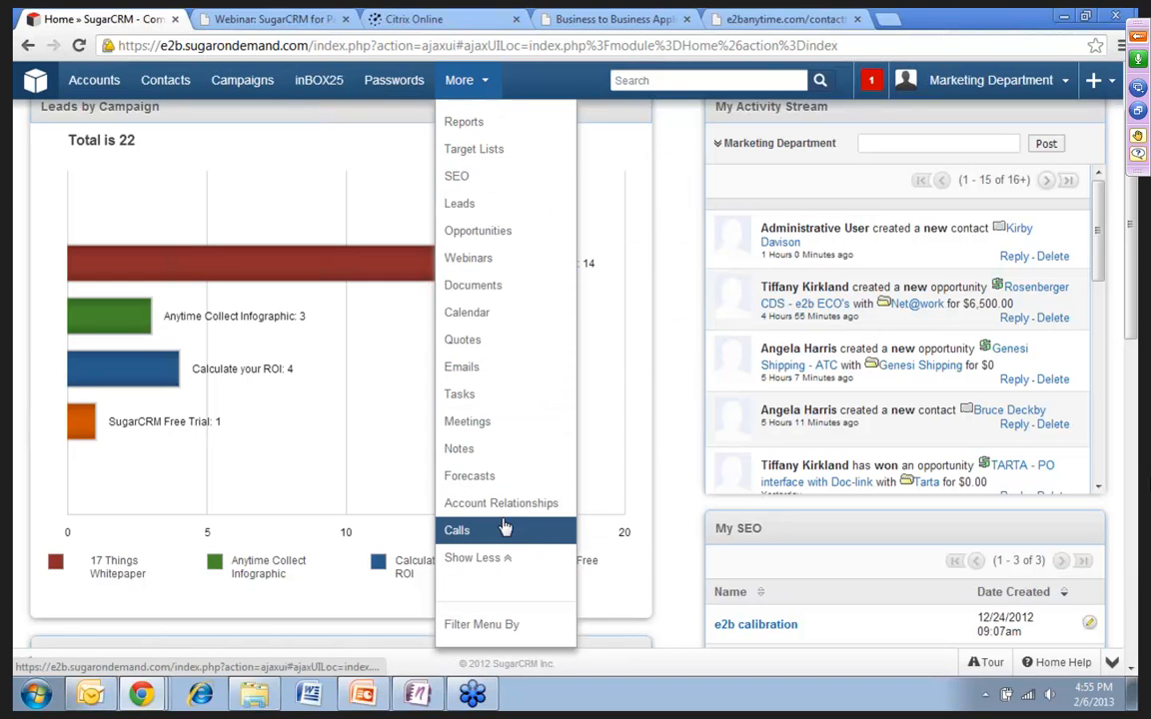
left_click(395, 92)
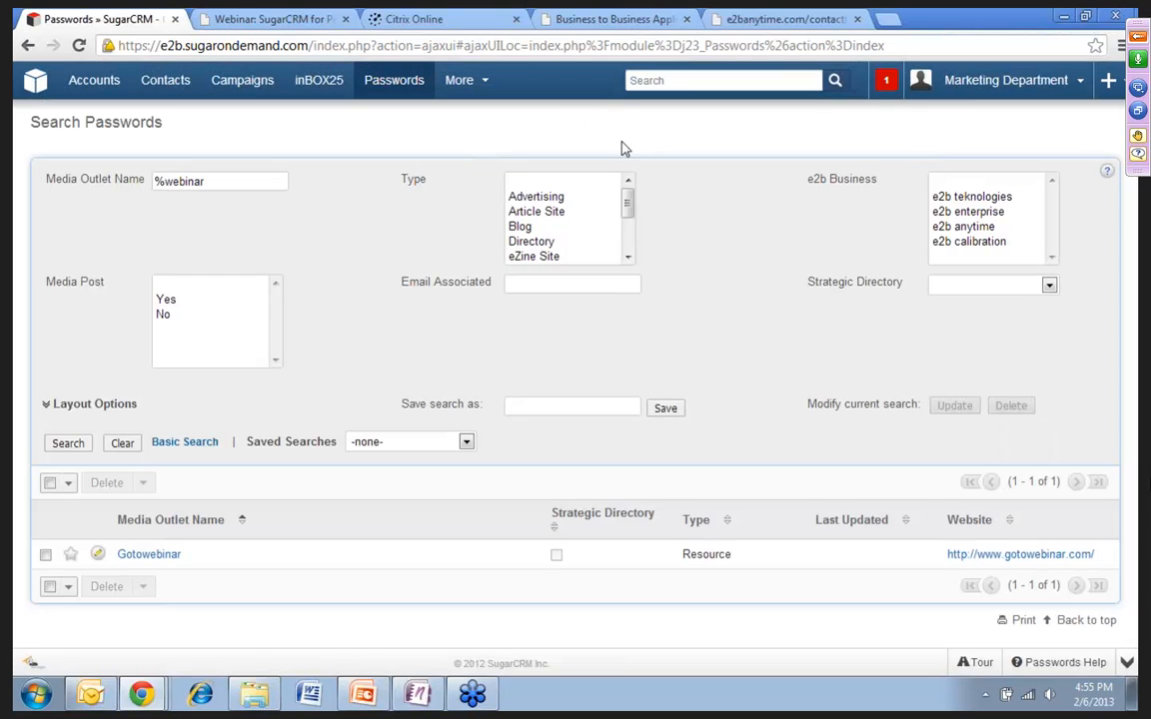
left_click(122, 443)
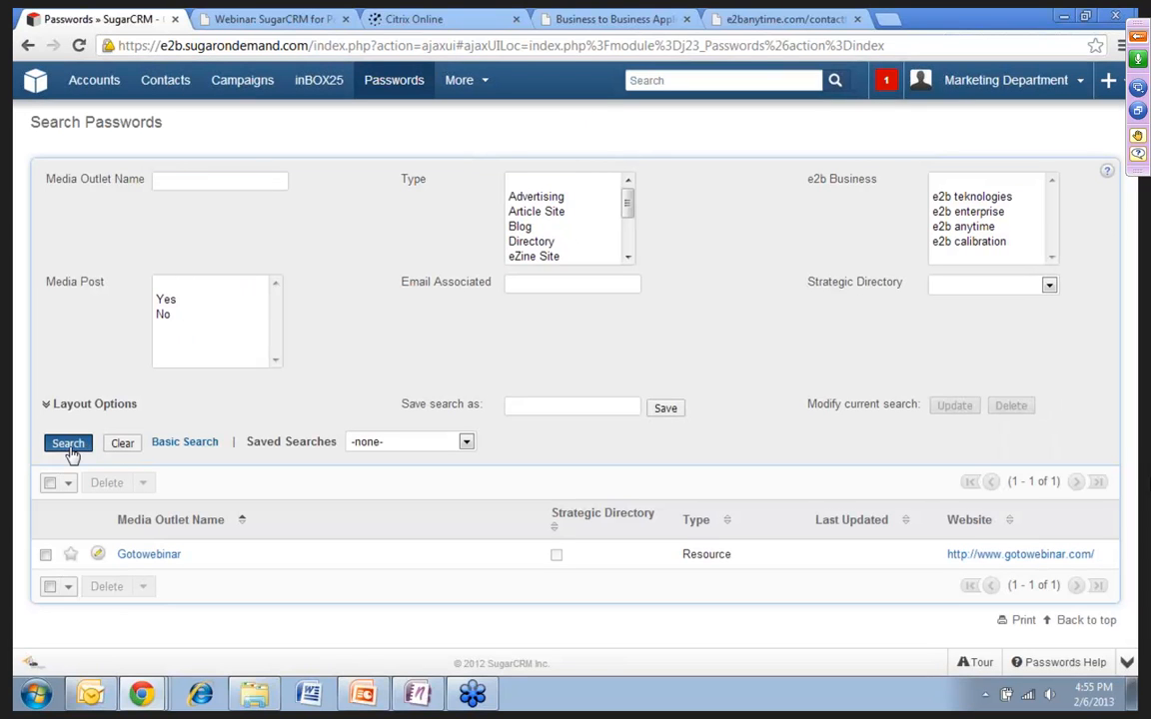
left_click(68, 444)
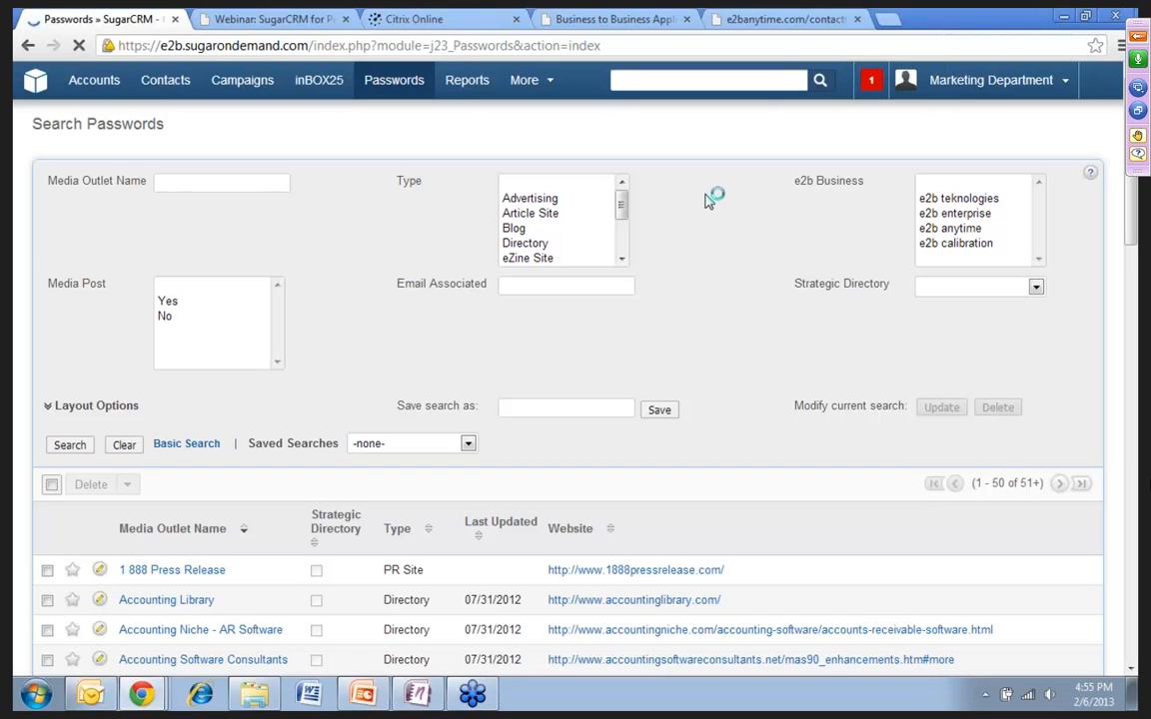
mouse_move(621, 204)
left_mouse_down()
mouse_move(623, 246)
mouse_move(621, 199)
left_mouse_up()
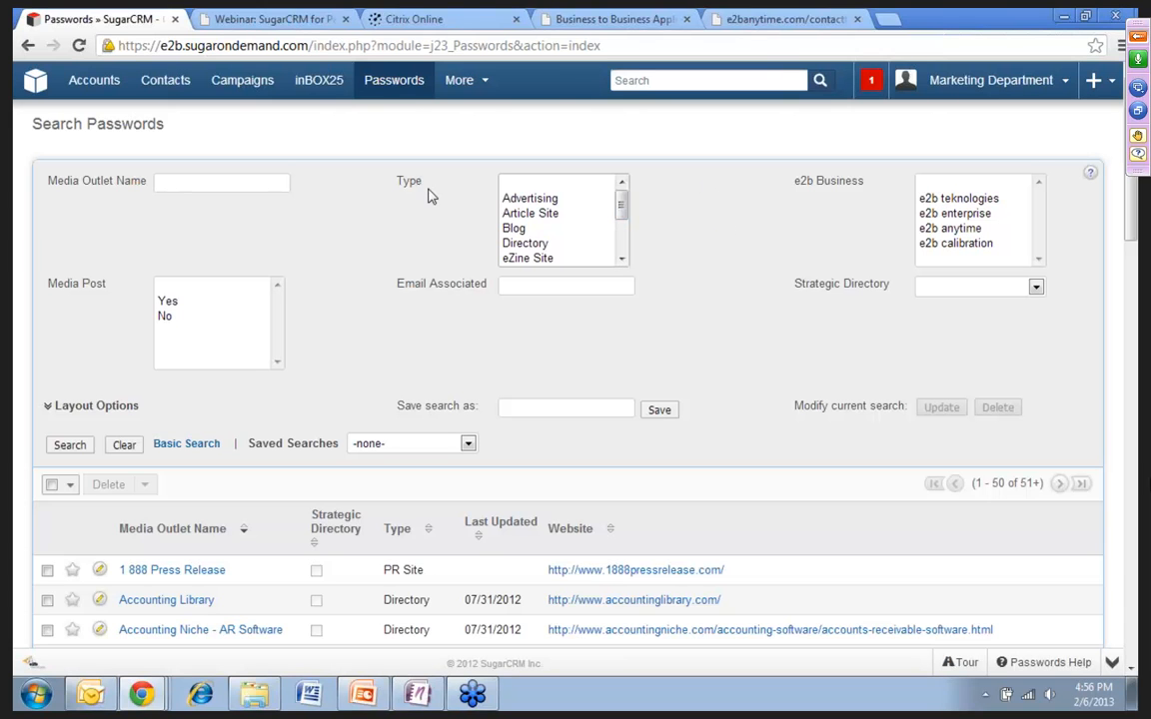
Step: Open a blank Passwords record and examine its fields, including Strategic Directory, the Type options, user name, password and website
mouse_move(401, 97)
left_click(402, 139)
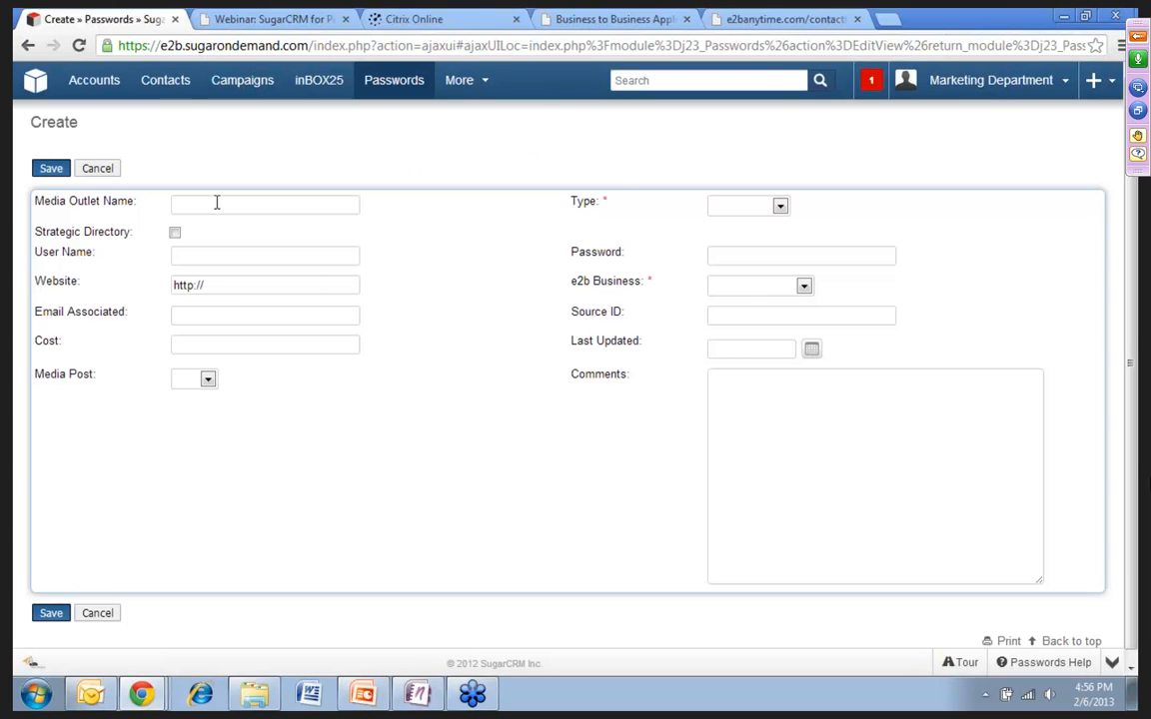
left_click(175, 233)
left_click(174, 235)
left_click(780, 208)
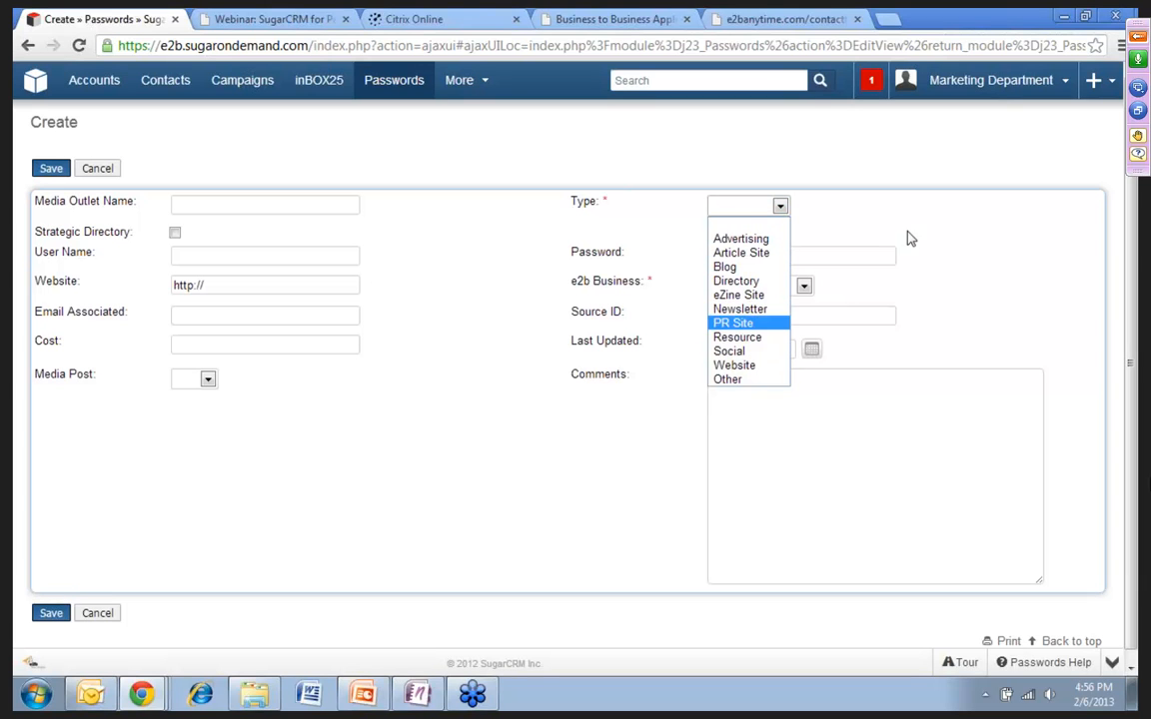
left_click(949, 218)
left_click(252, 258)
left_click(770, 254)
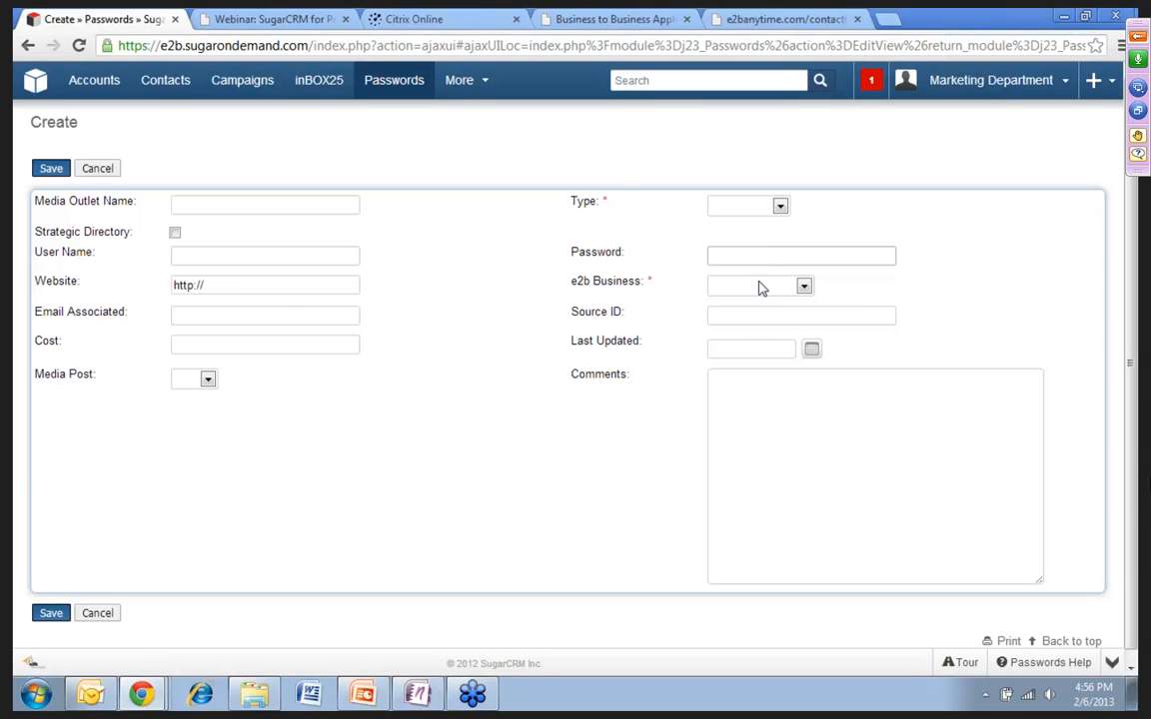
left_click(214, 286)
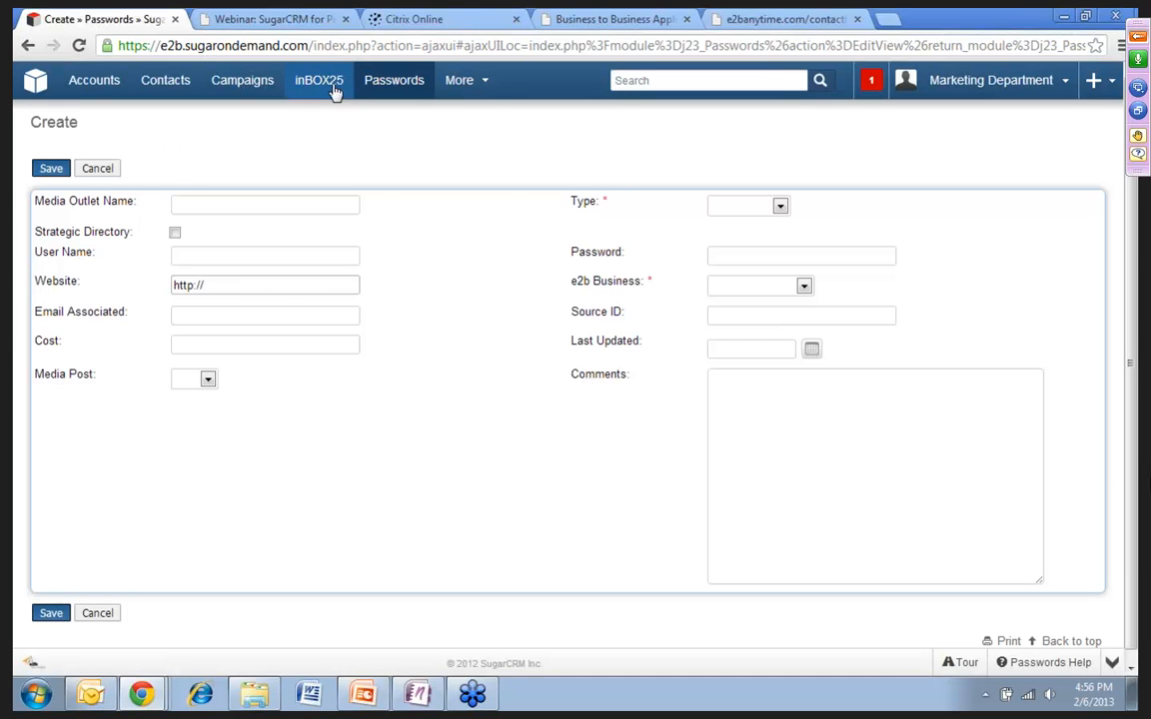
Step: Return to the Passwords list without saving the new record and examine the media outlets' website links
left_click(405, 88)
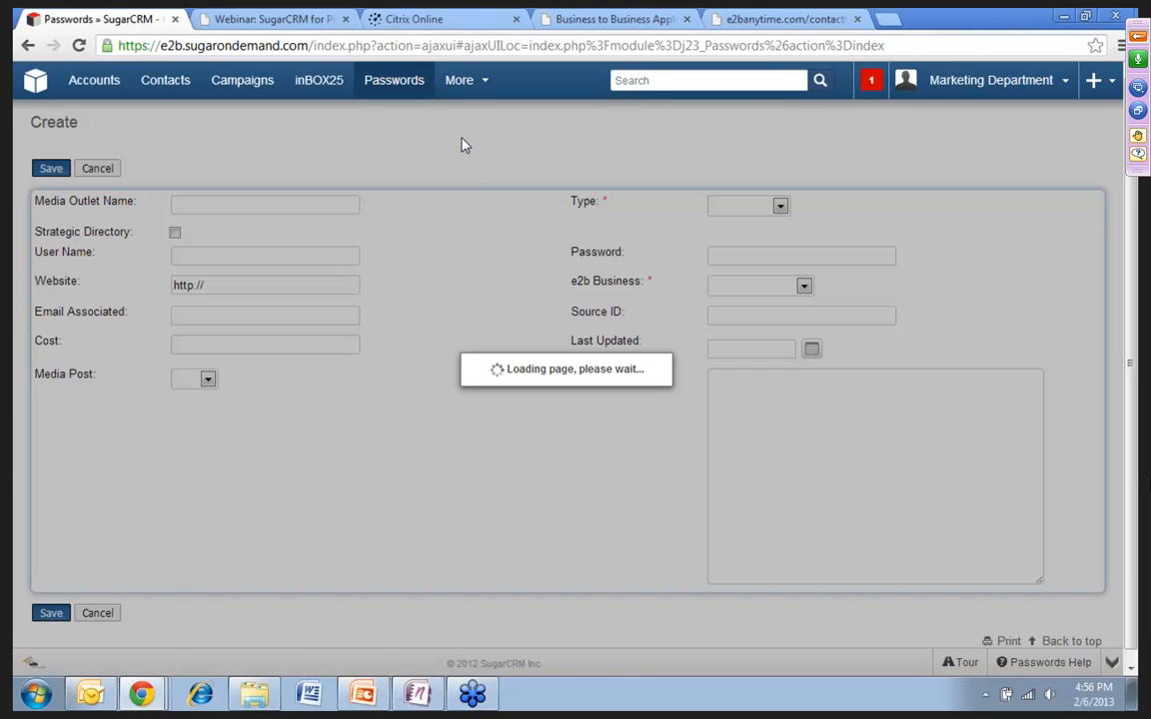
scroll(715, 297, "down", 1)
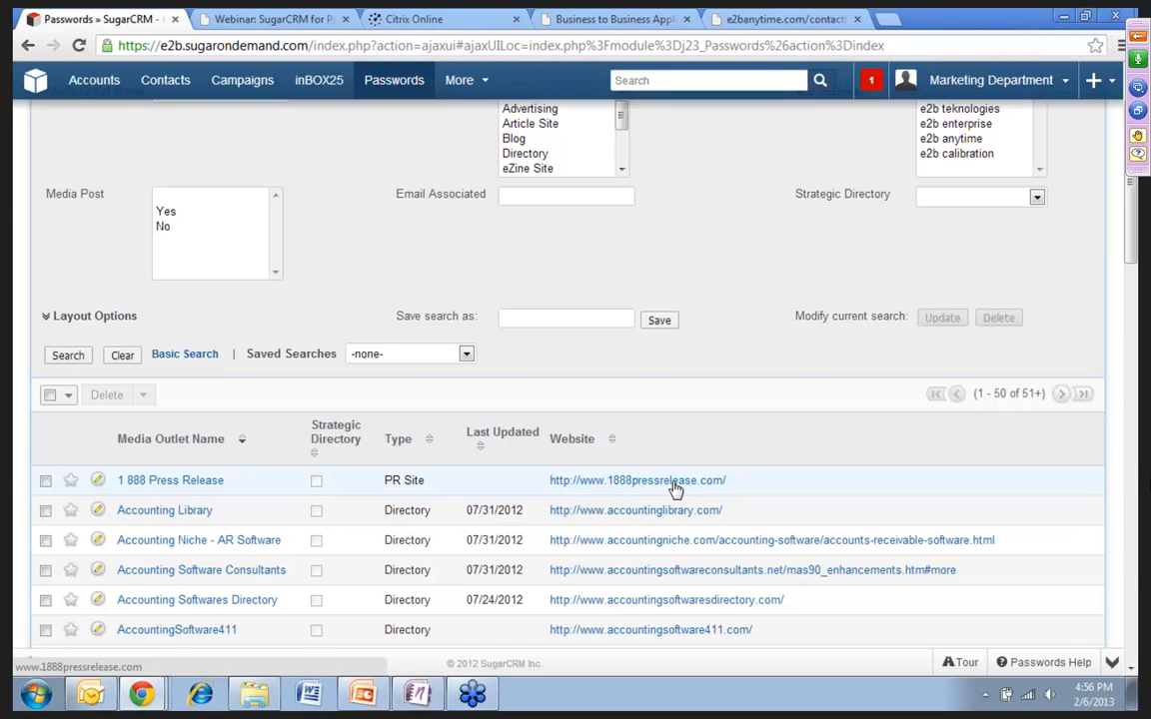
scroll(703, 437, "down", 1)
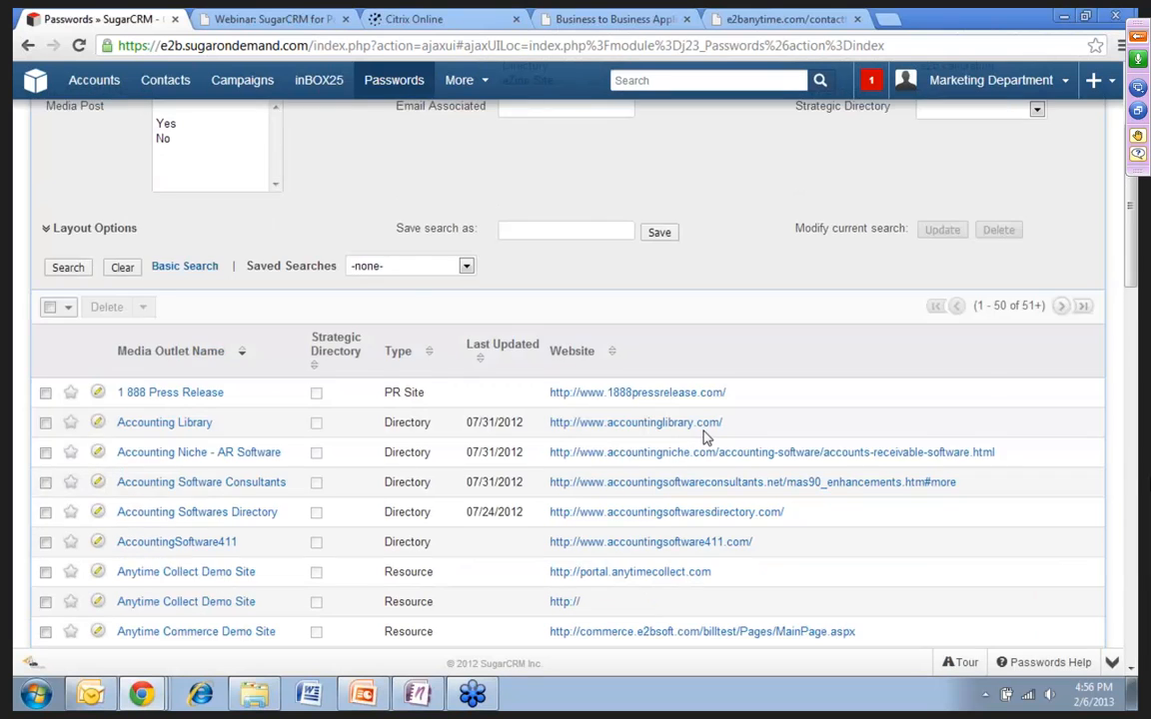
Step: Filter the Passwords list by the Directory type and look through the matching media outlets
scroll(685, 407, "up", 3)
mouse_move(622, 204)
left_mouse_down()
mouse_move(622, 237)
mouse_move(623, 197)
left_mouse_up()
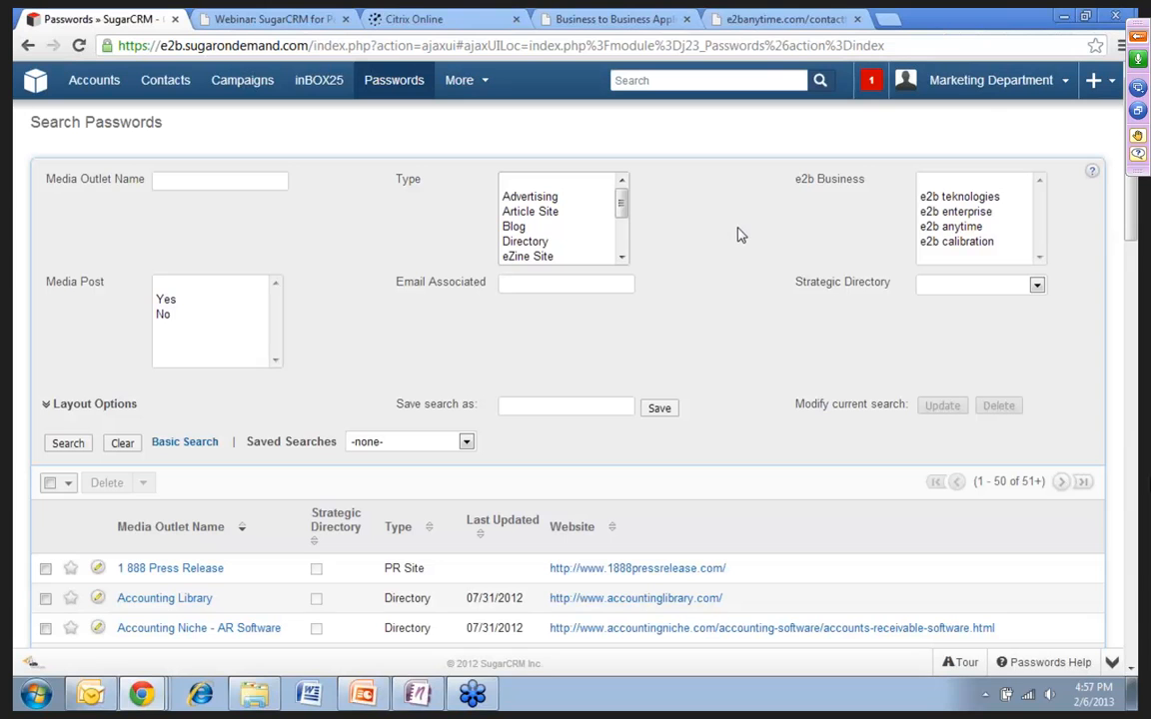
left_click(527, 241)
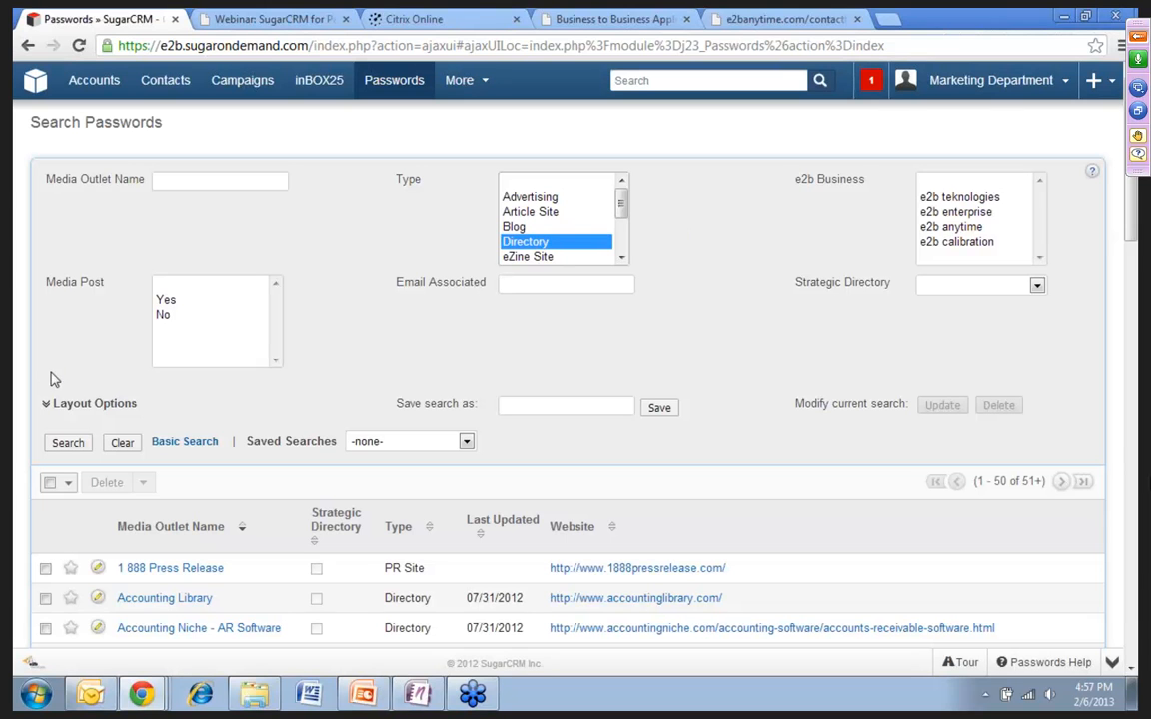
left_click(68, 443)
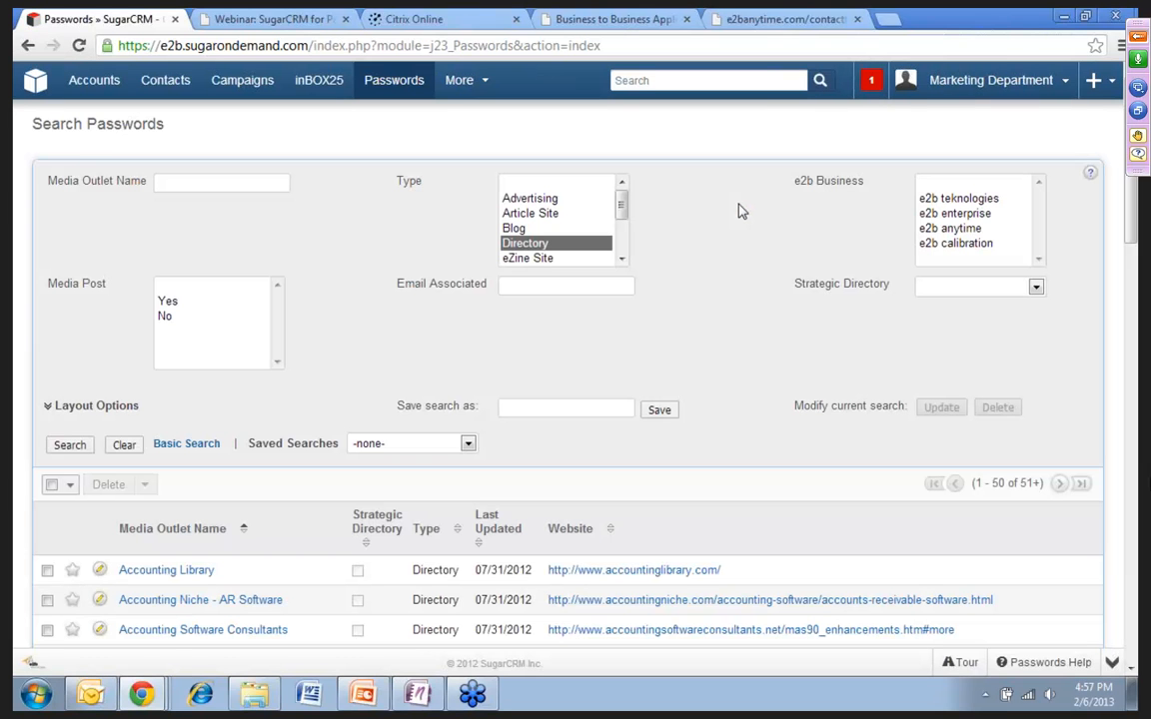
scroll(679, 212, "down", 4)
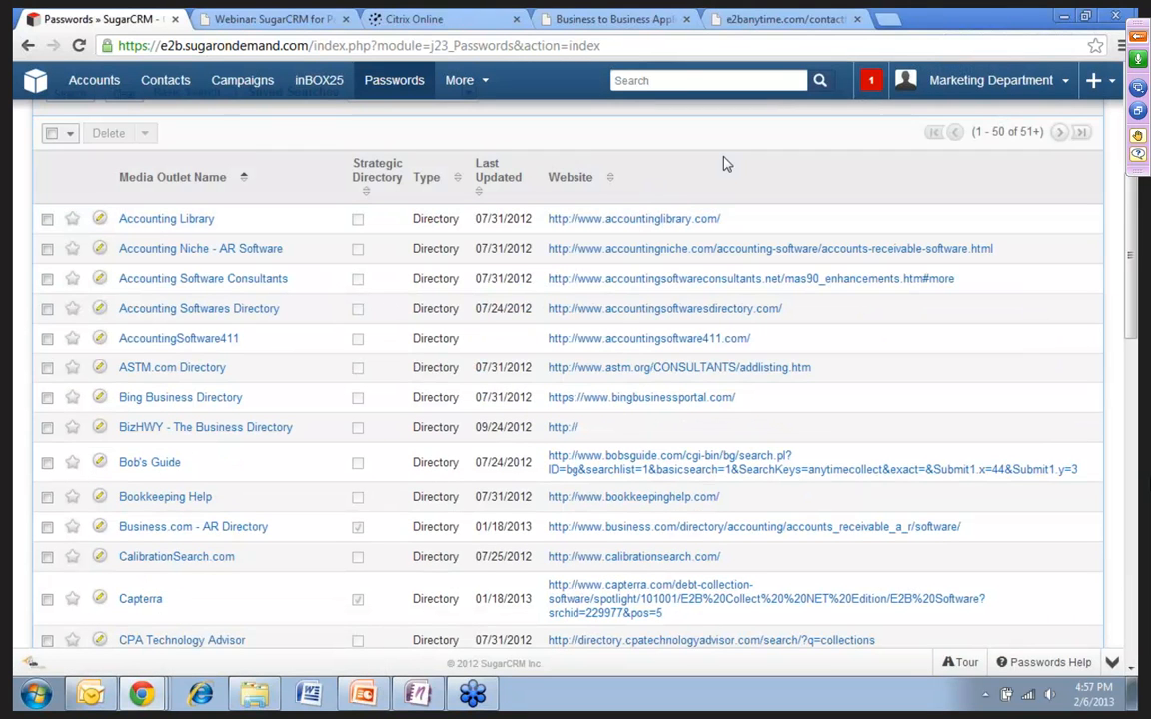
scroll(725, 161, "up", 4)
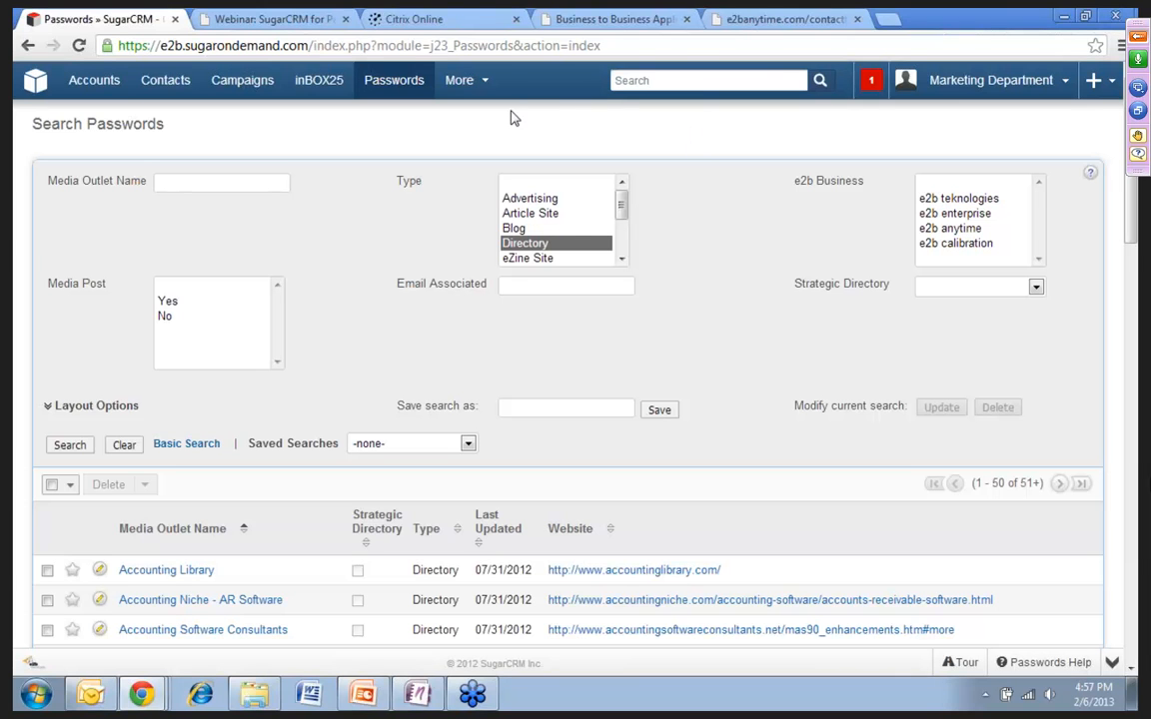
Step: Open the e2b enterprise record in the SEO module, view its Epicor SEO Report document and return to the record
mouse_move(461, 82)
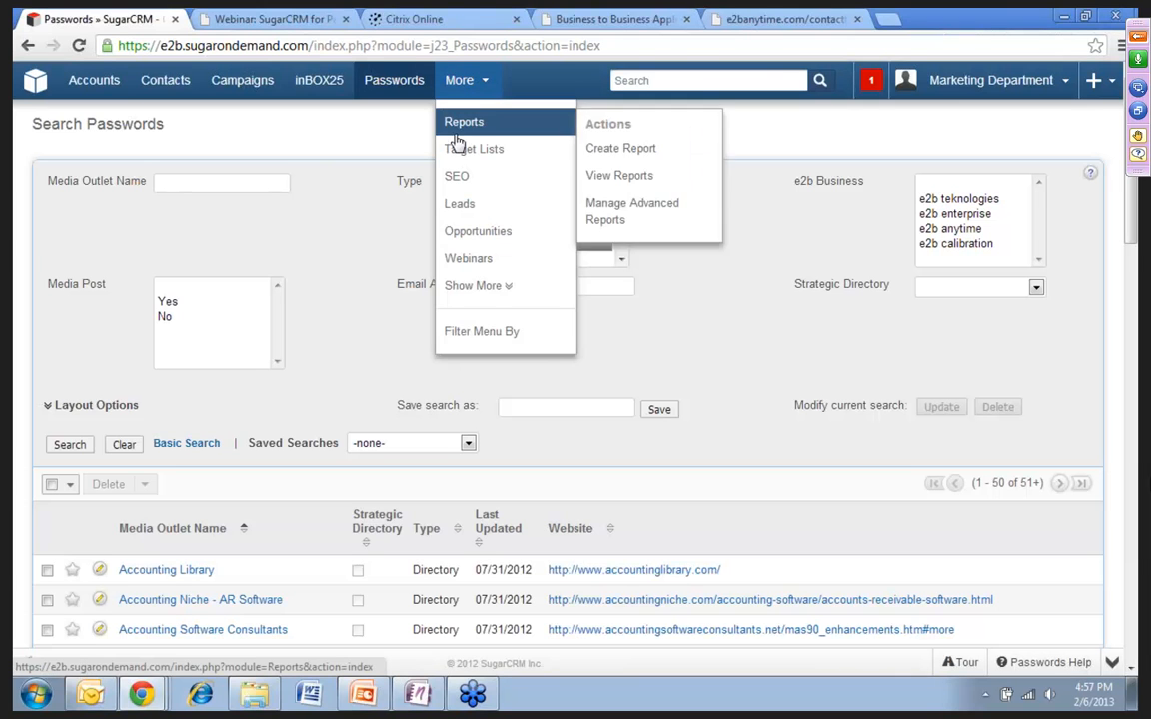
mouse_move(467, 187)
left_click(473, 186)
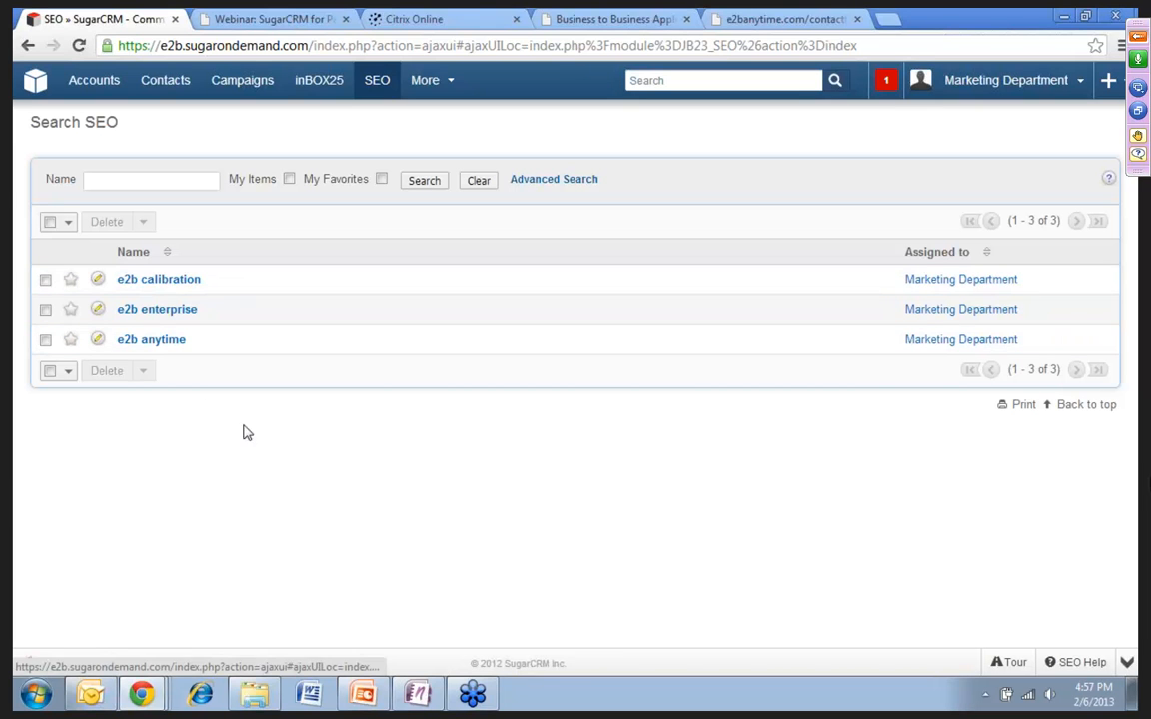
left_click(165, 318)
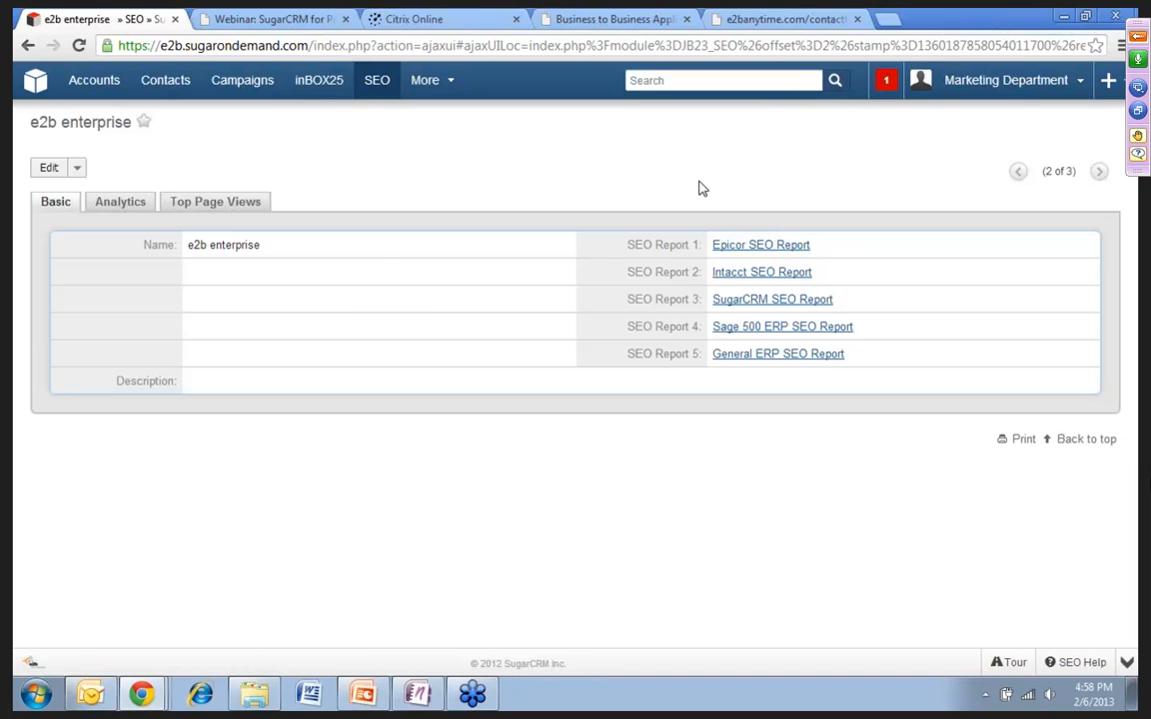
left_click(744, 251)
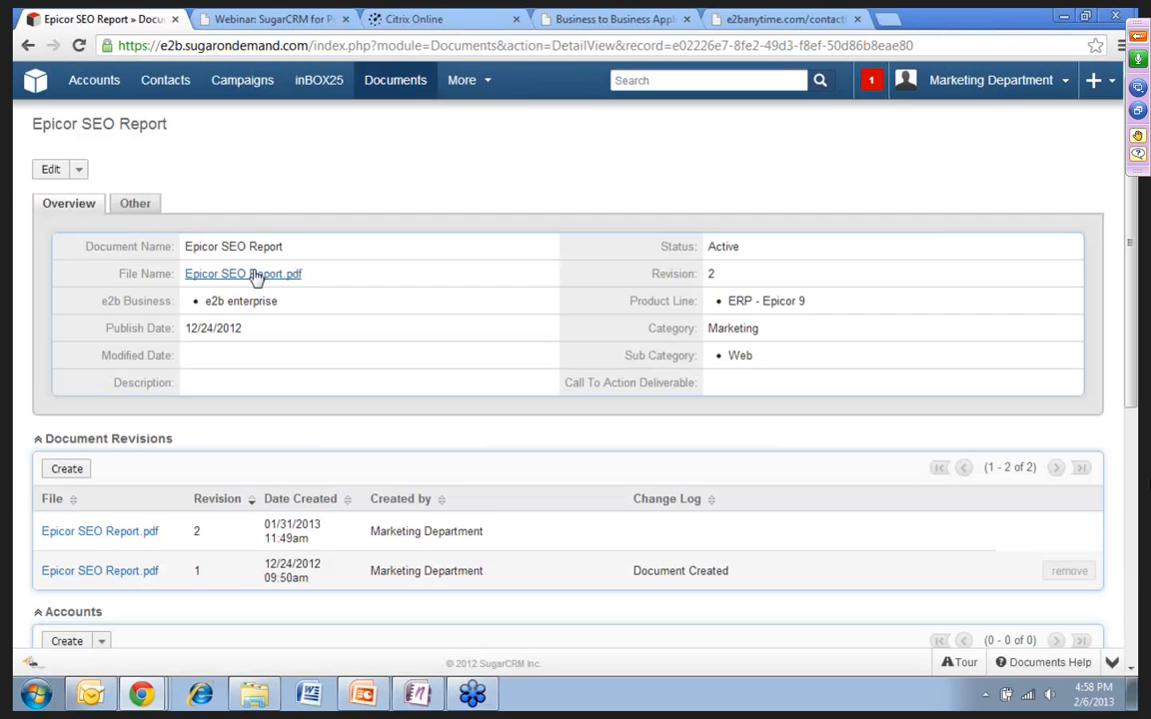
left_click(29, 46)
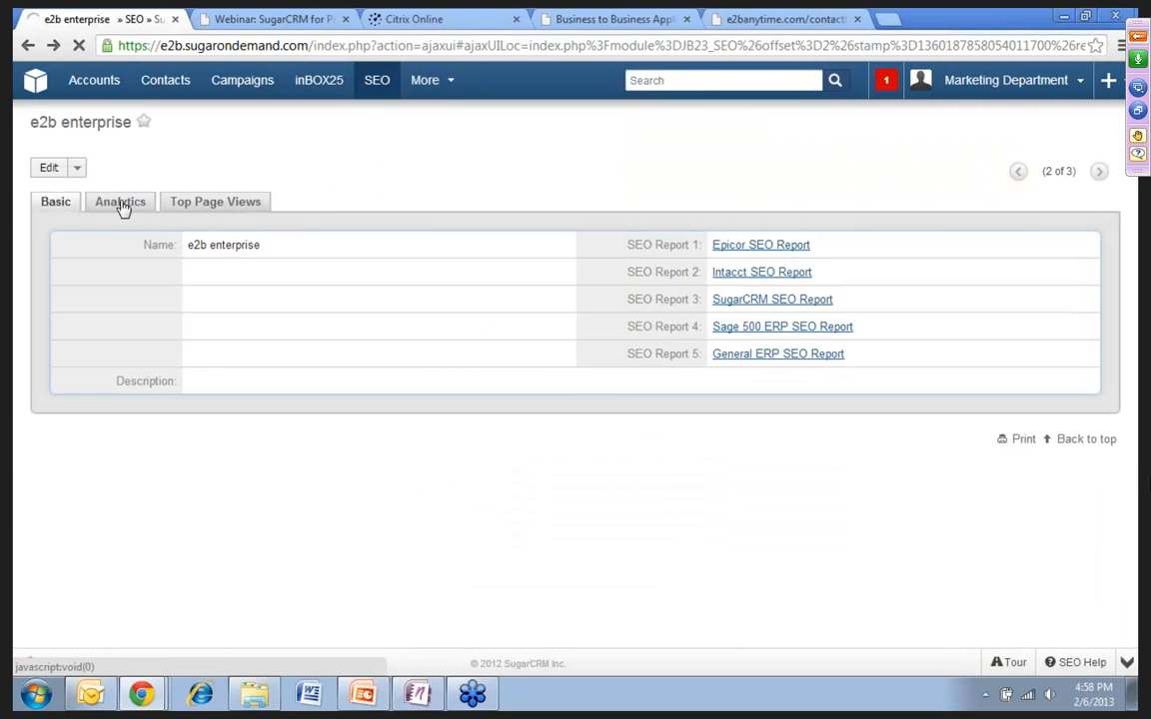
Step: Review the e2b enterprise record's organic traffic analytics and its top page views
left_click(121, 204)
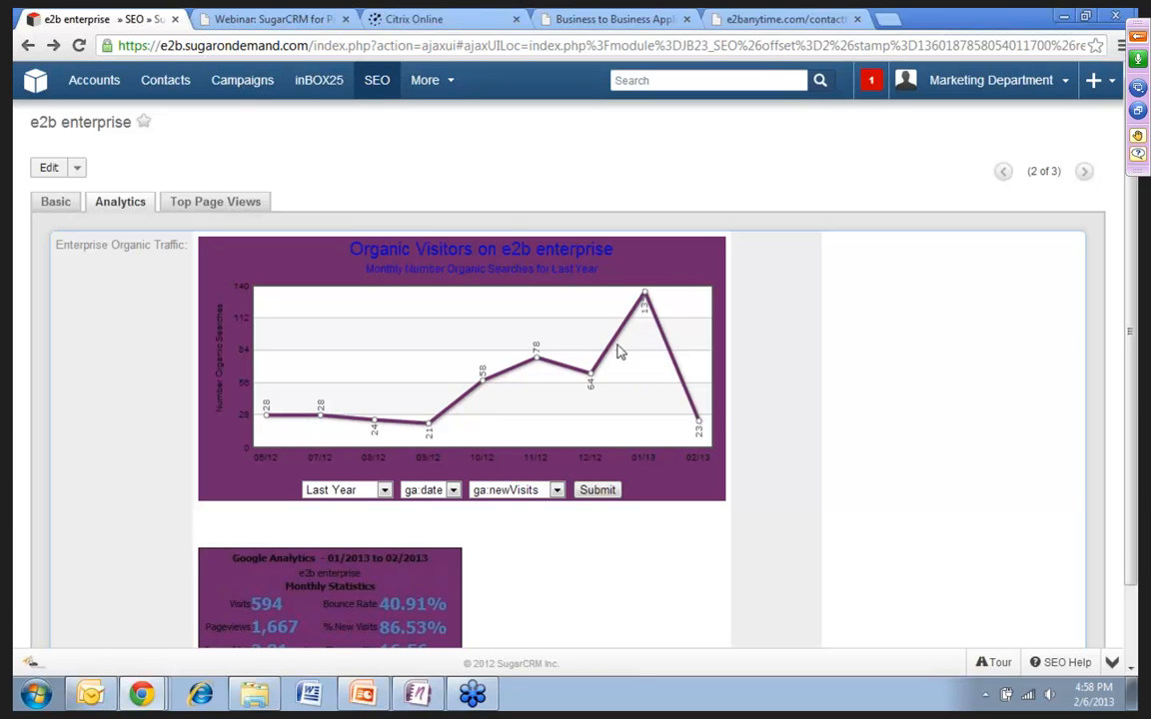
mouse_move(699, 426)
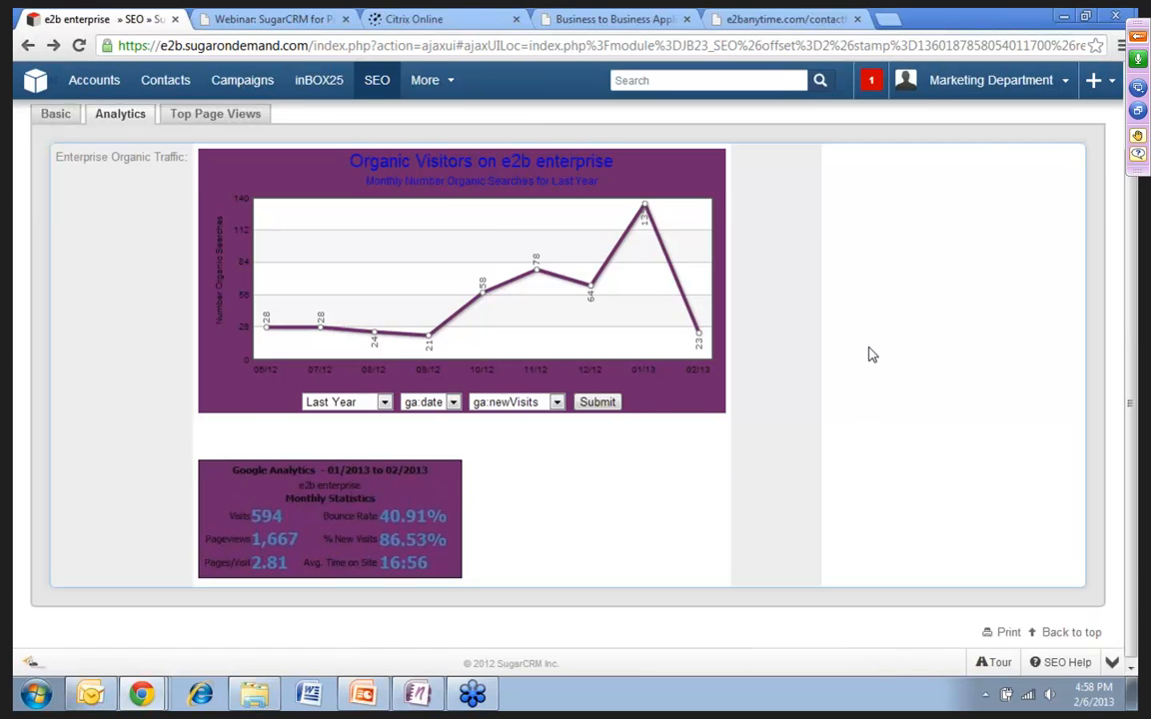
left_click(226, 209)
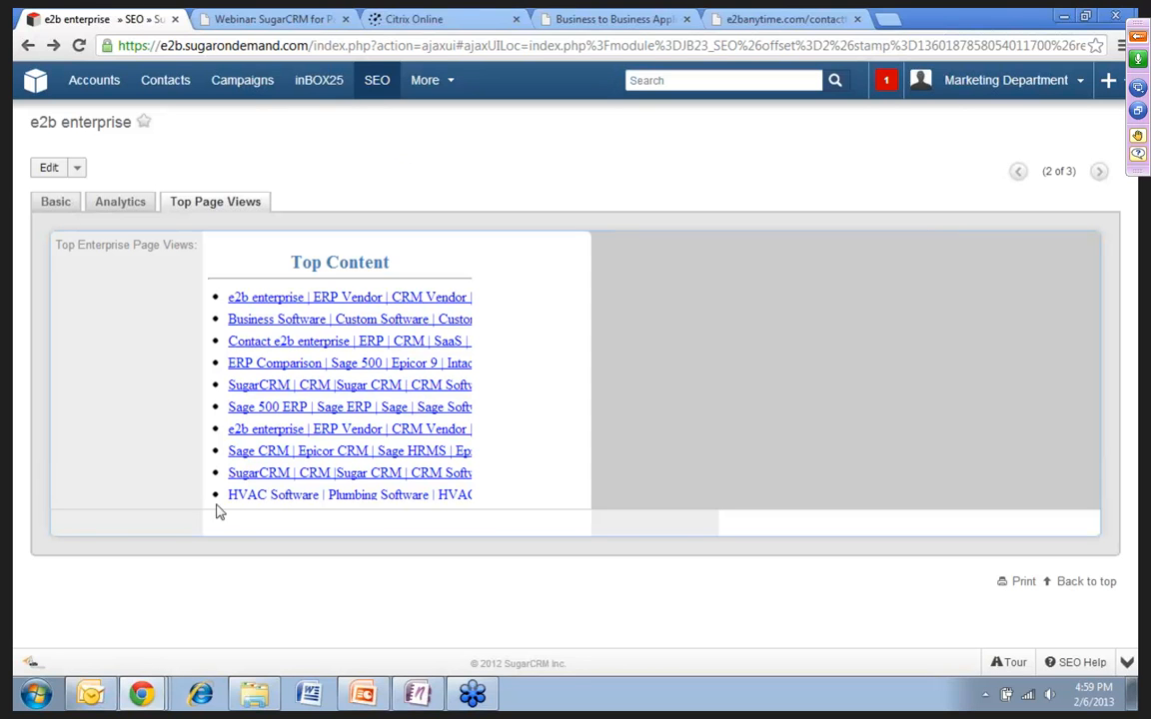
Step: Switch to the SugarCRM for MarCom presentation in PowerPoint and start the slide show from slide 6, "We also..."
left_click(367, 699)
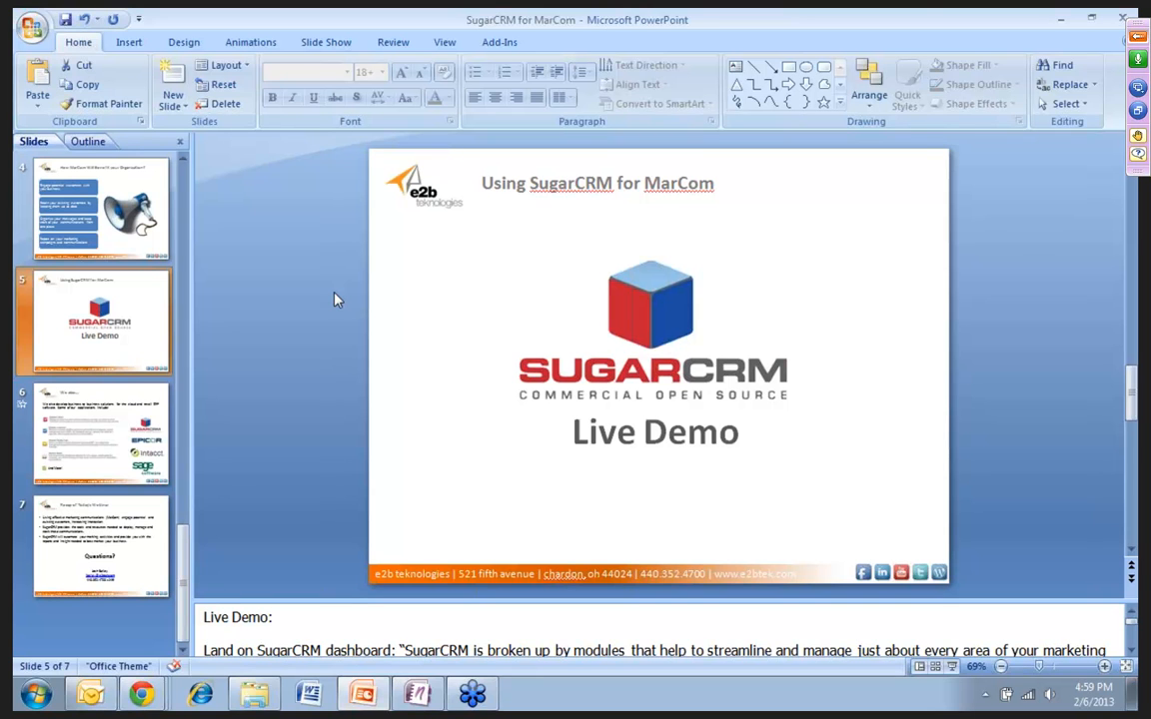
left_click(92, 410)
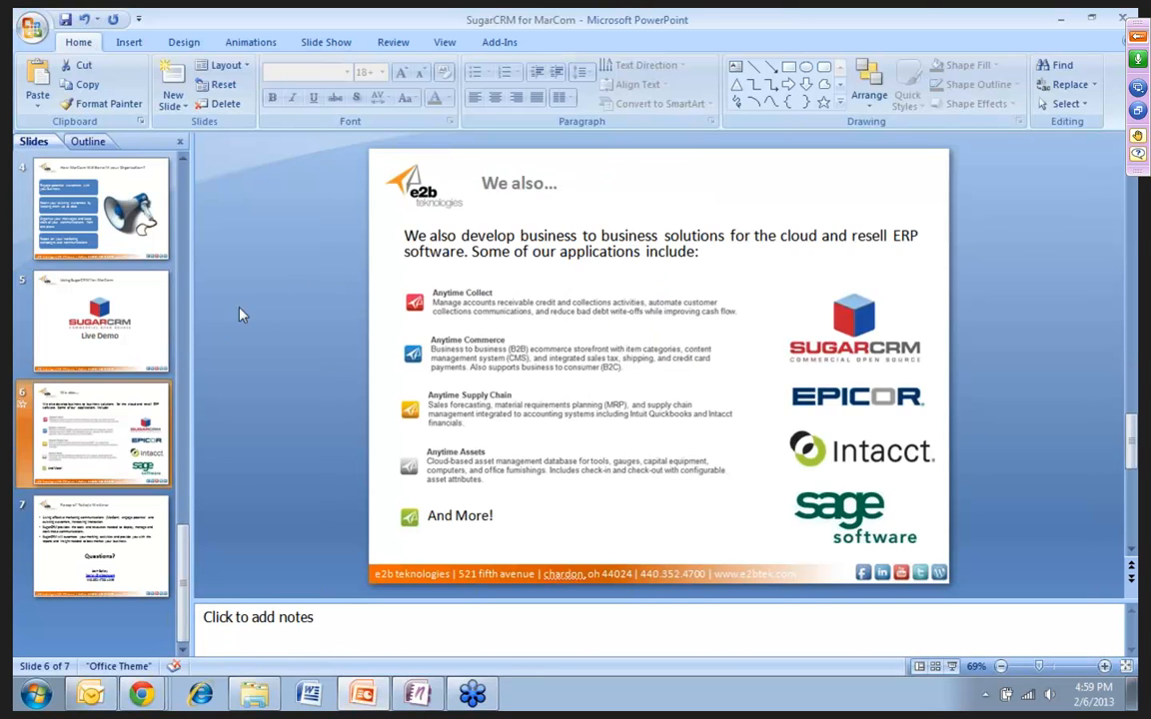
left_click(953, 666)
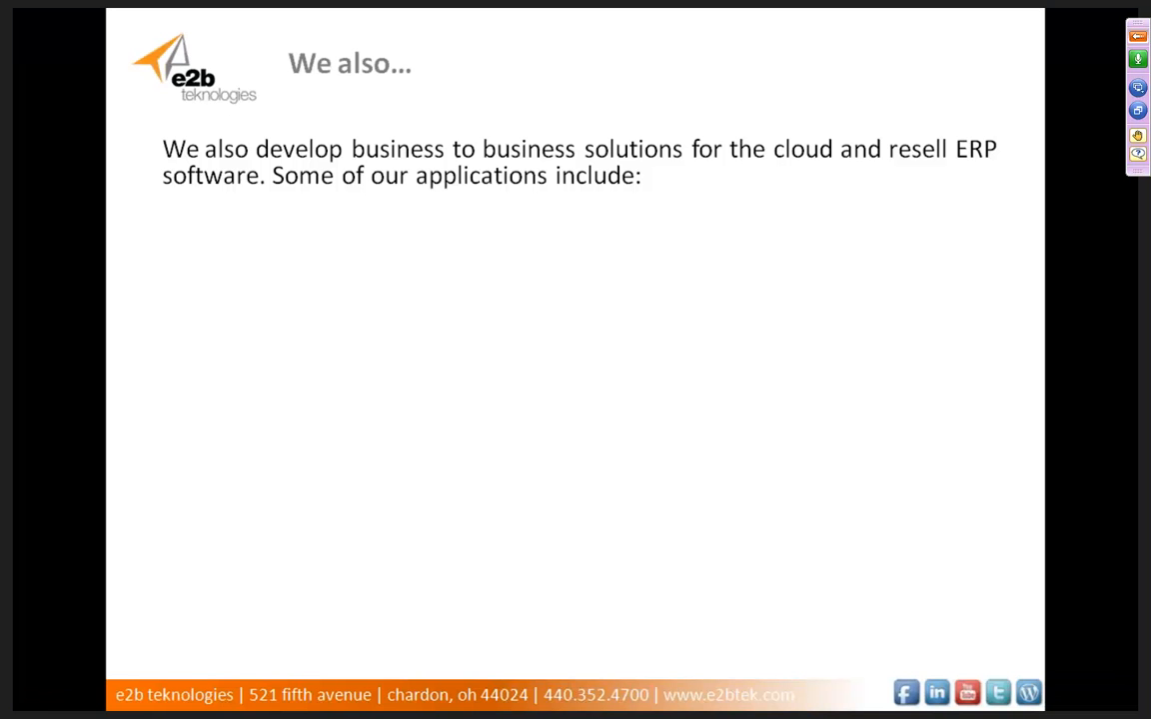